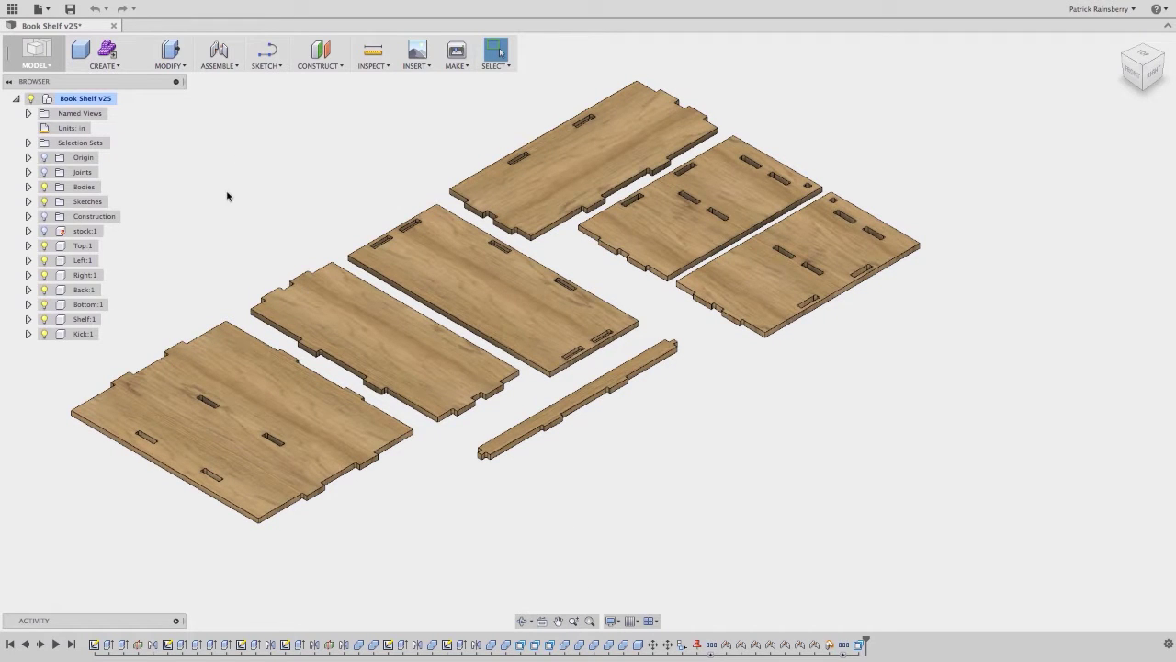
- Switch from the modelling workspace to the CAM workspace for the flat bookshelf panels
left_click(46, 57)
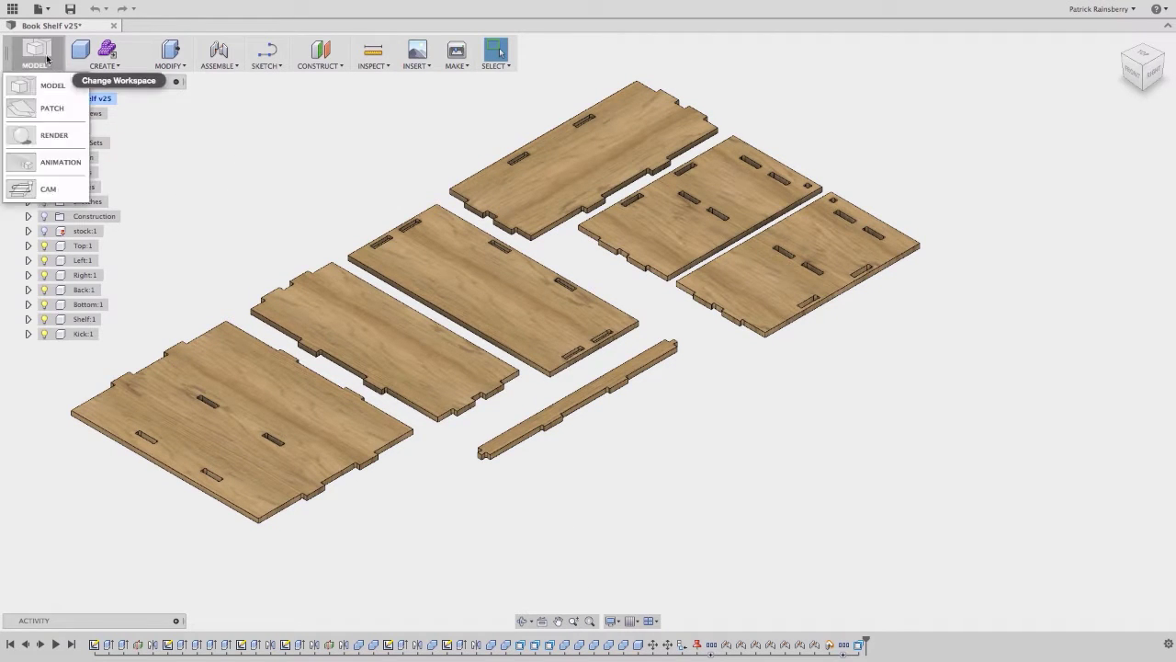
left_click(51, 189)
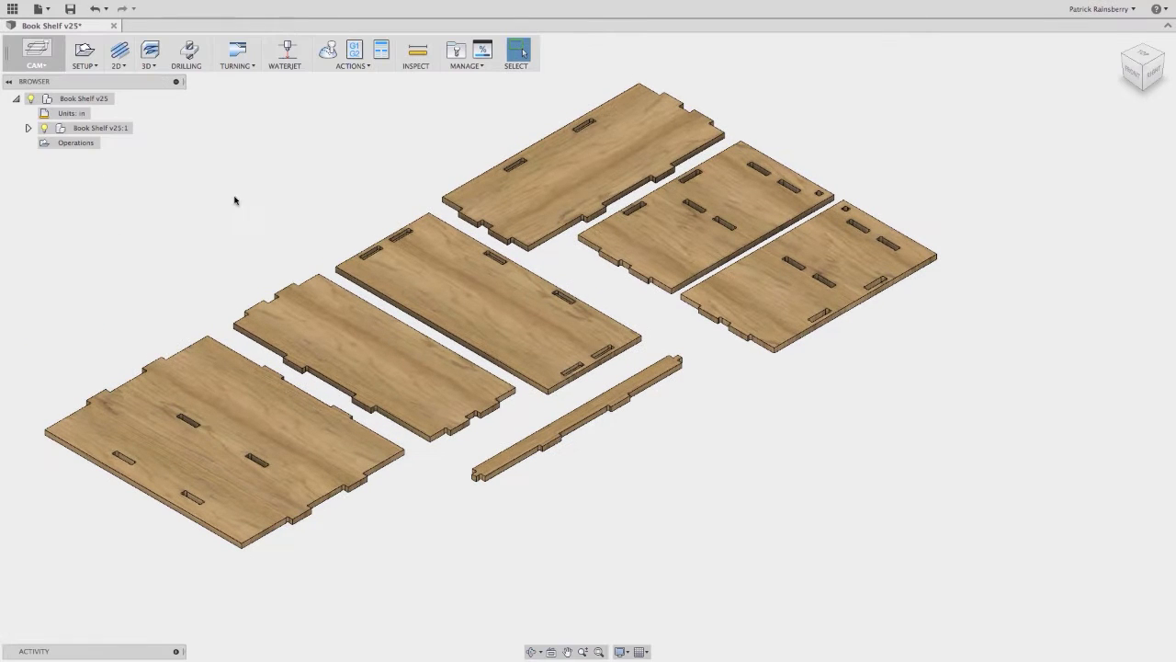
middle_click_drag(284, 184, 402, 184)
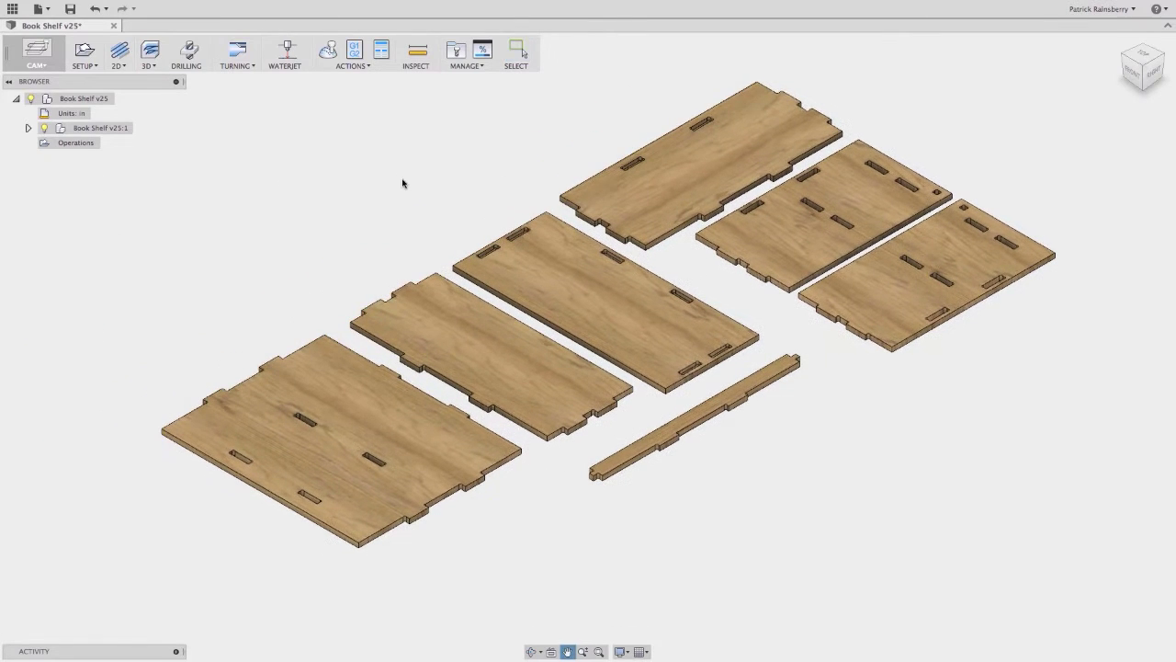
- Create a milling setup with the X axis along the kick board's long edge, flipped, and the origin at the stock box's front corner
left_click(95, 66)
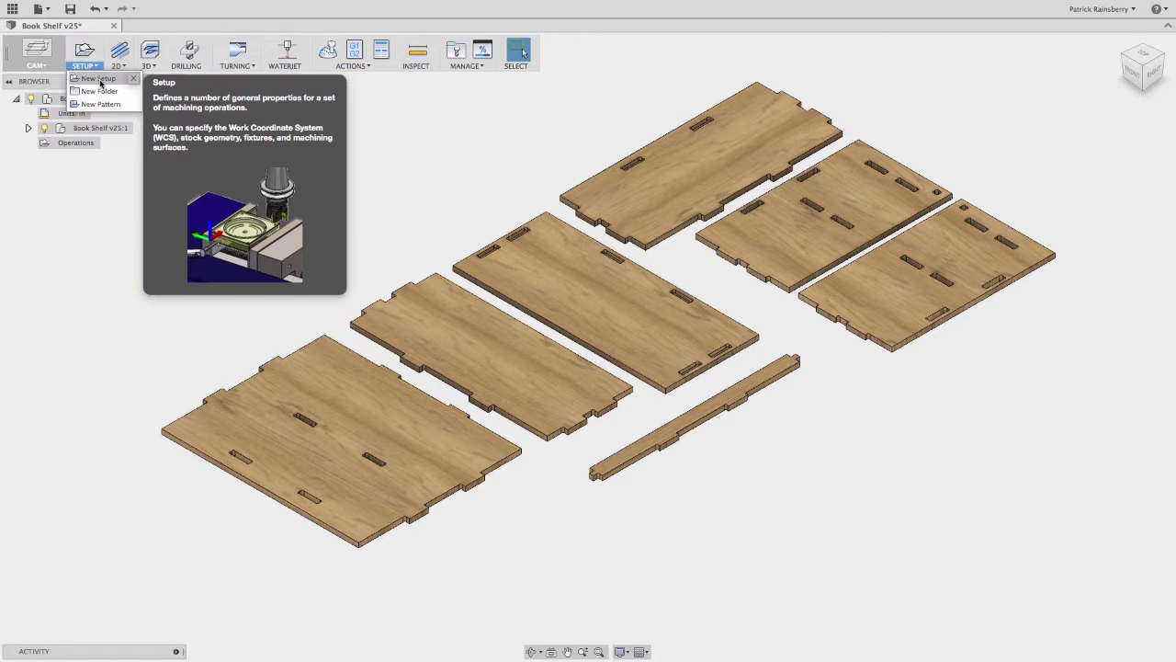
left_click(98, 79)
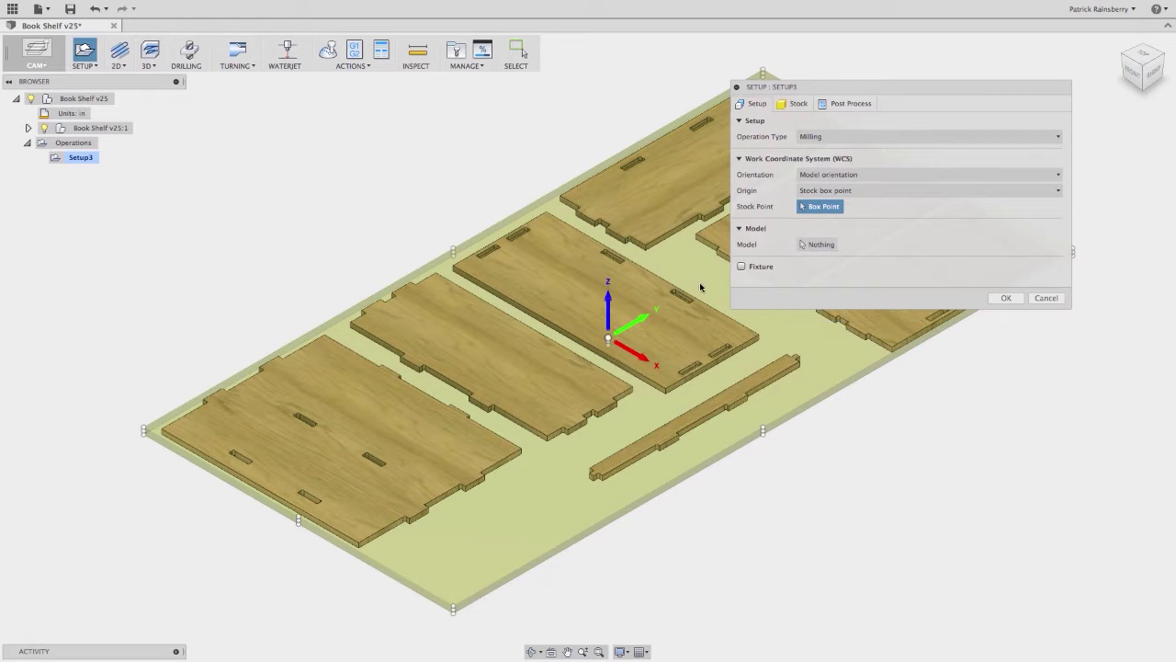
left_click(625, 351)
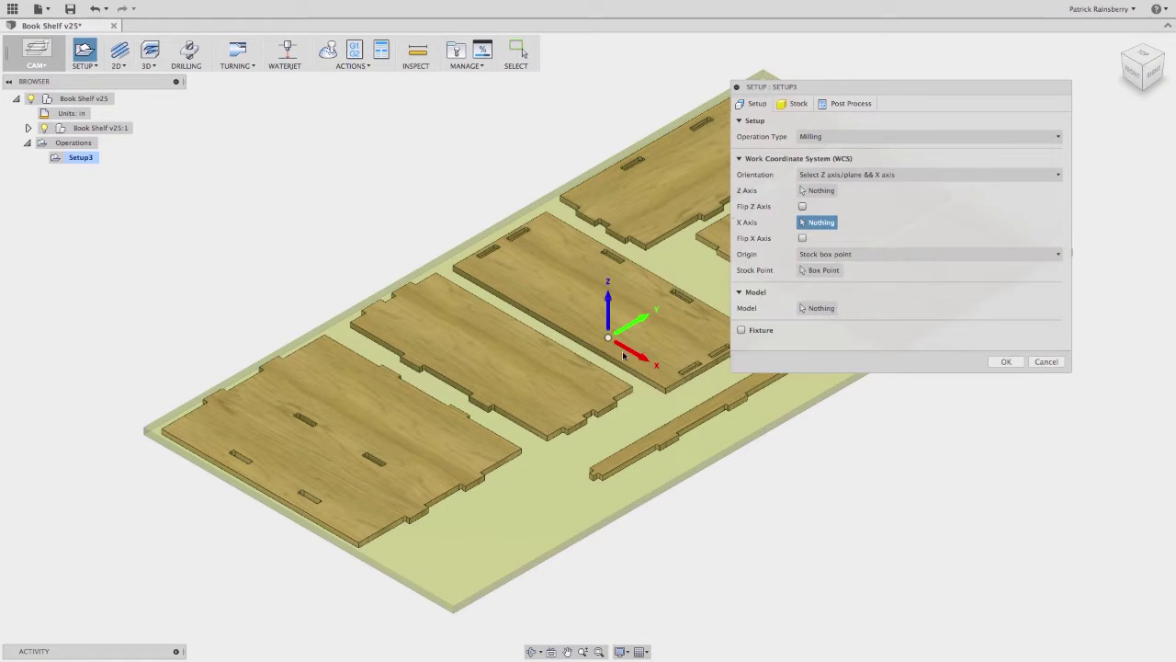
left_click(624, 448)
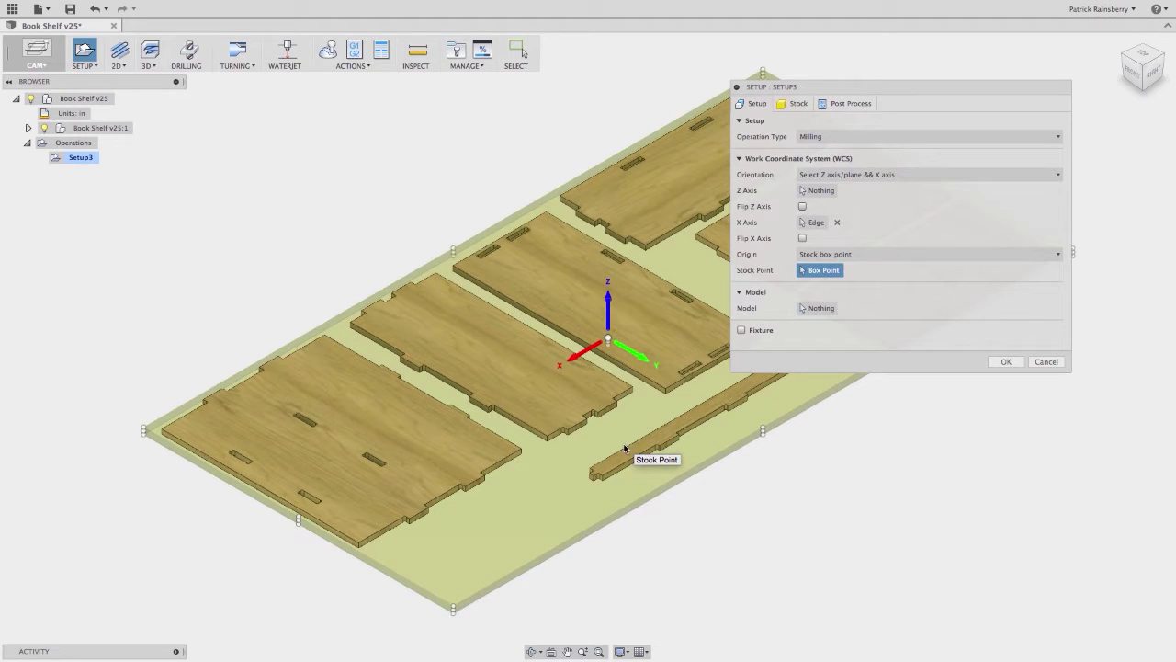
left_click(569, 361)
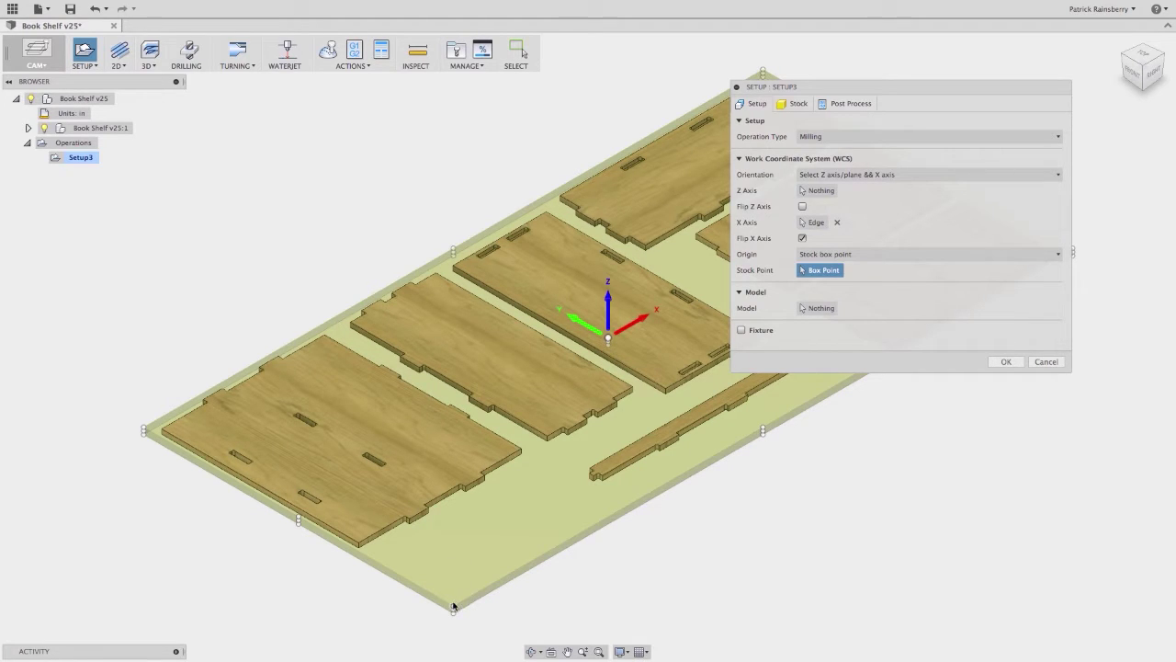
left_click(453, 606)
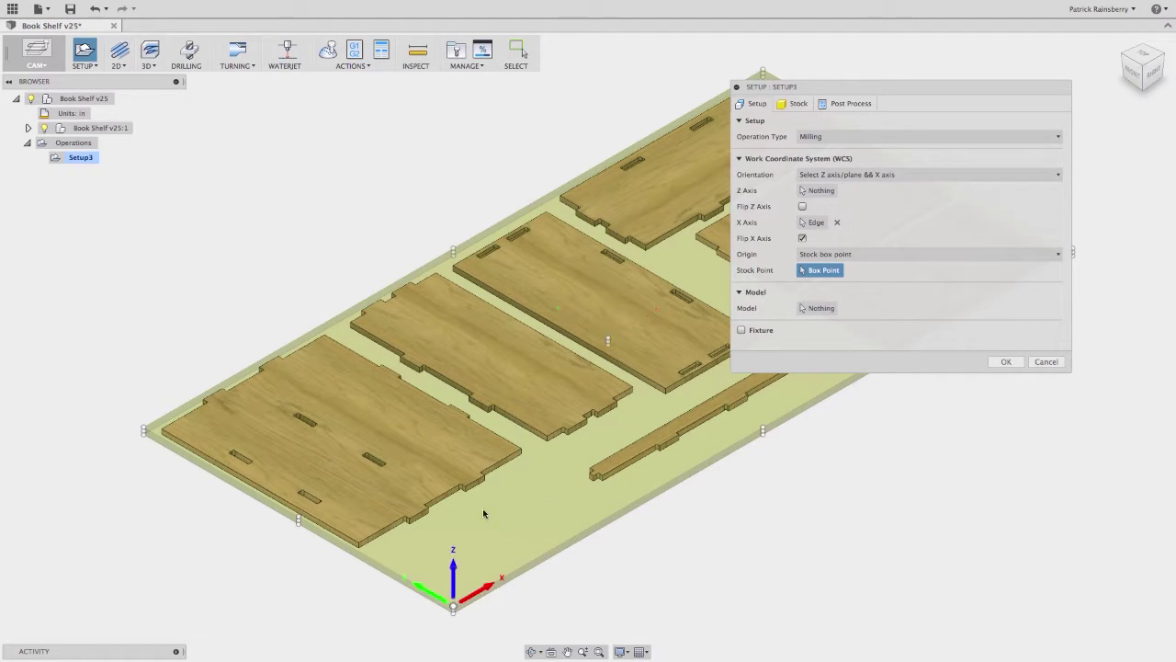
- Select all seven bookshelf parts, including the narrow kick board, as the setup's model bodies
left_click(814, 310)
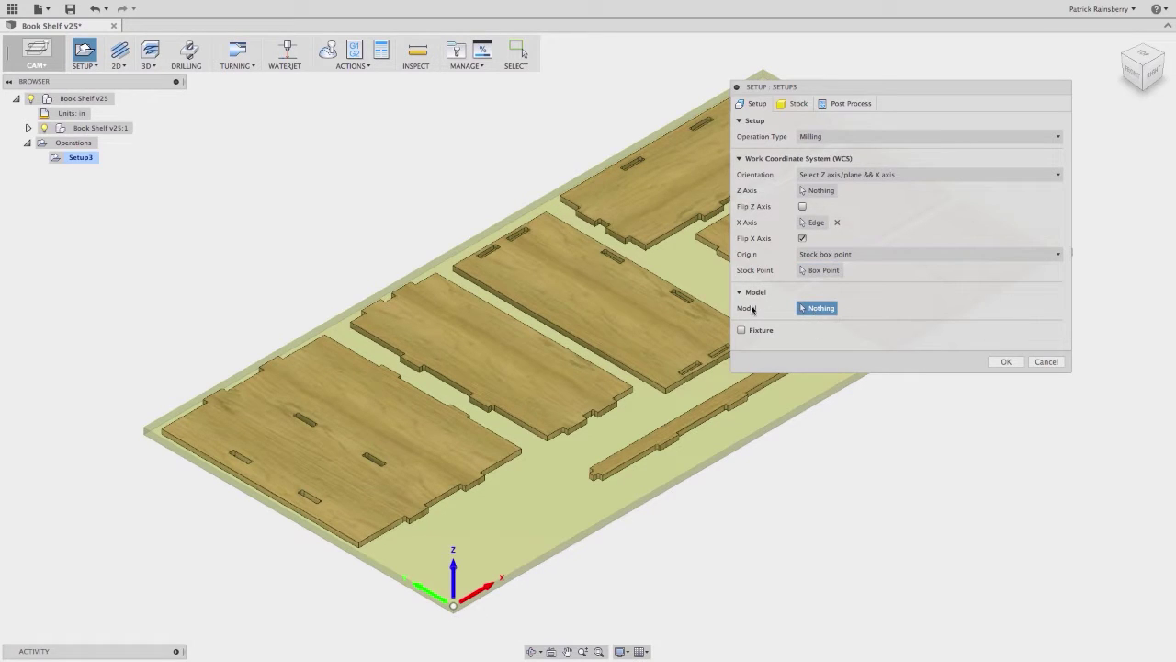
left_click(469, 453)
left_click(511, 373)
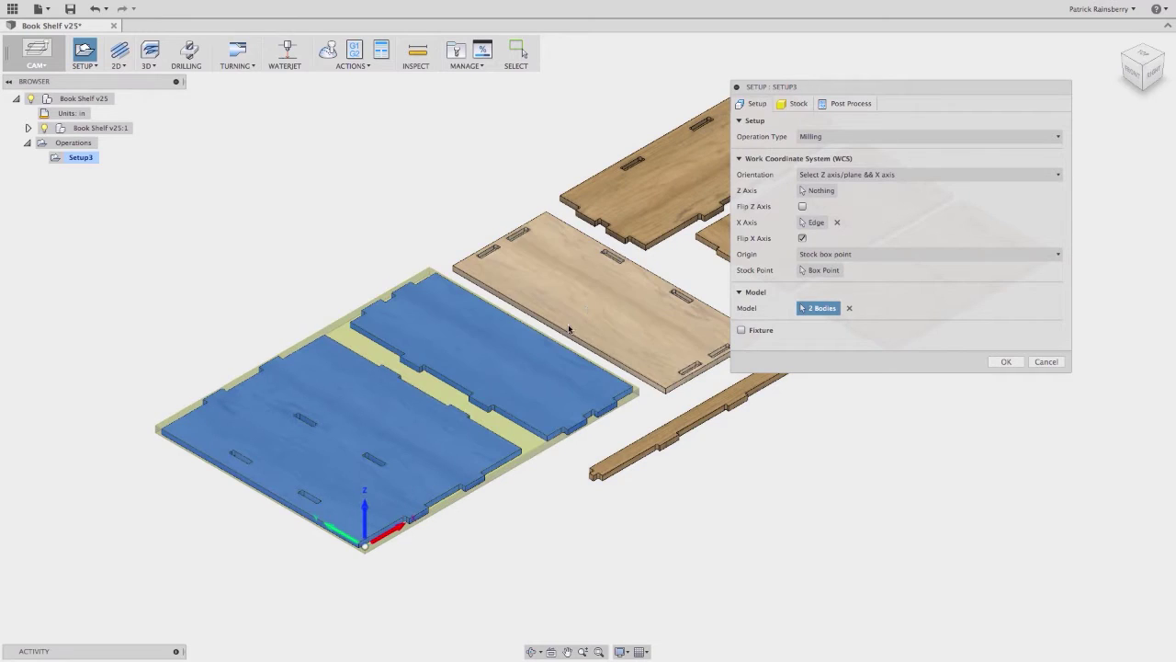
left_click(599, 271)
left_click(710, 251)
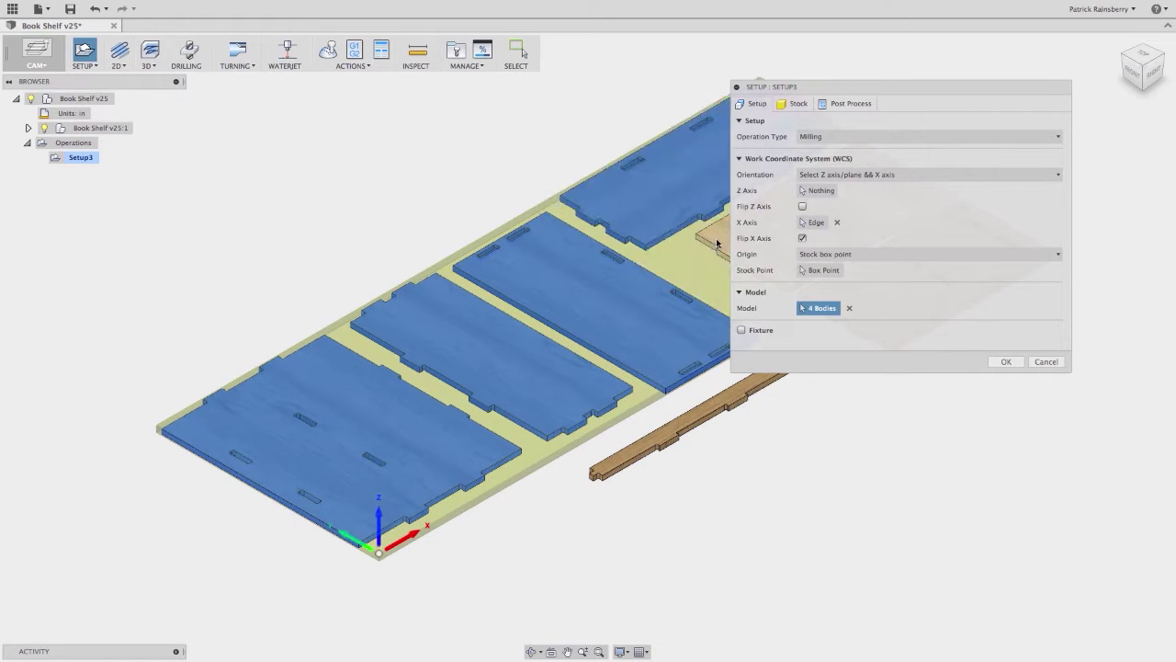
middle_click_drag(653, 374, 415, 368)
left_click(415, 368)
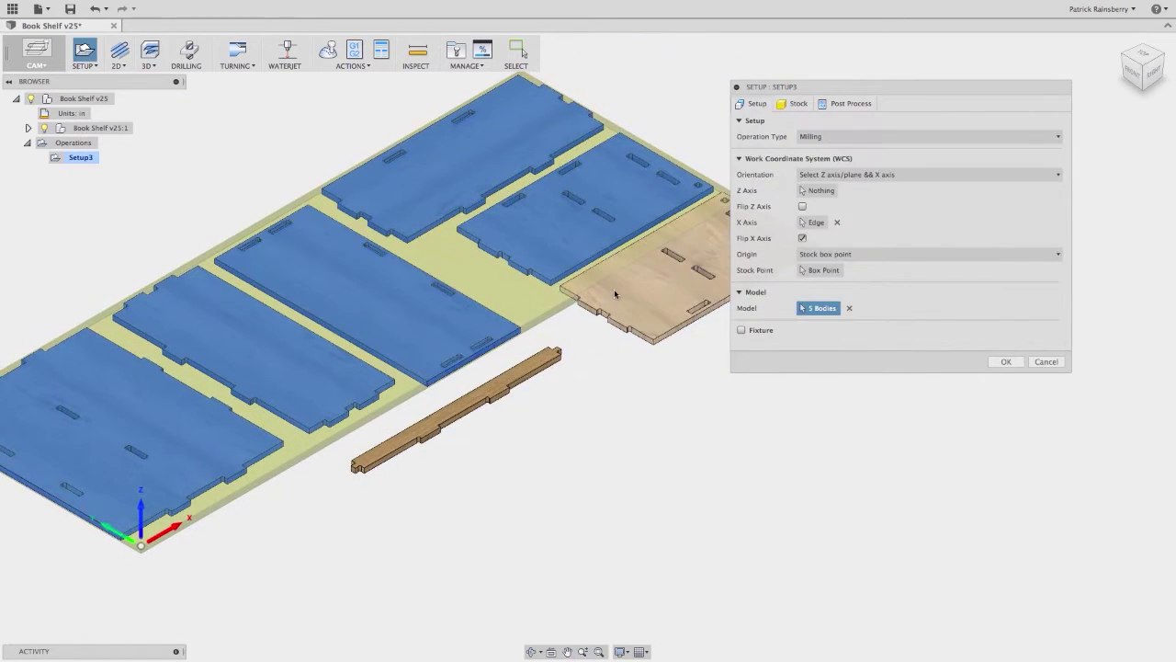
left_click(592, 317)
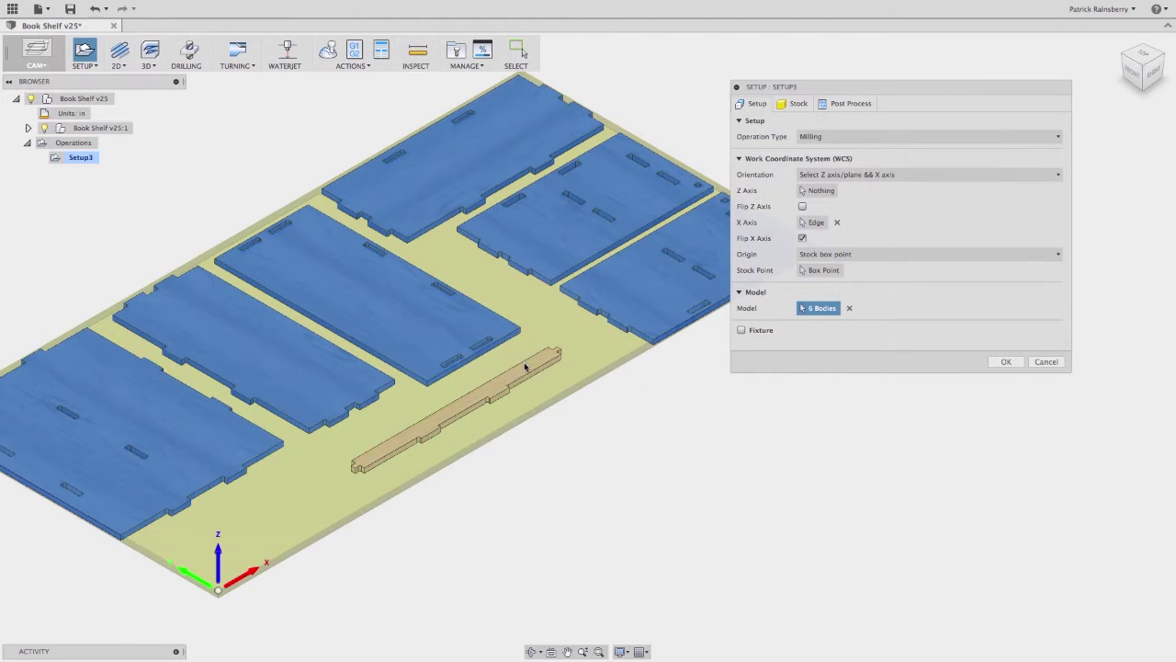
left_click(484, 390)
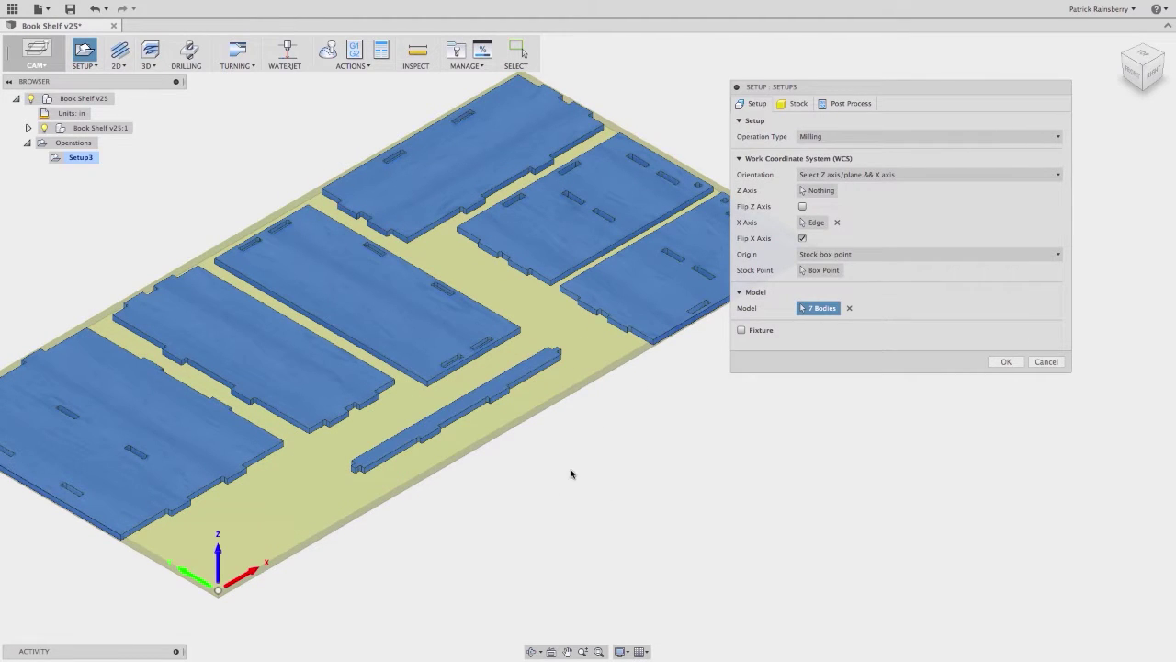
middle_click_drag(588, 462, 690, 480)
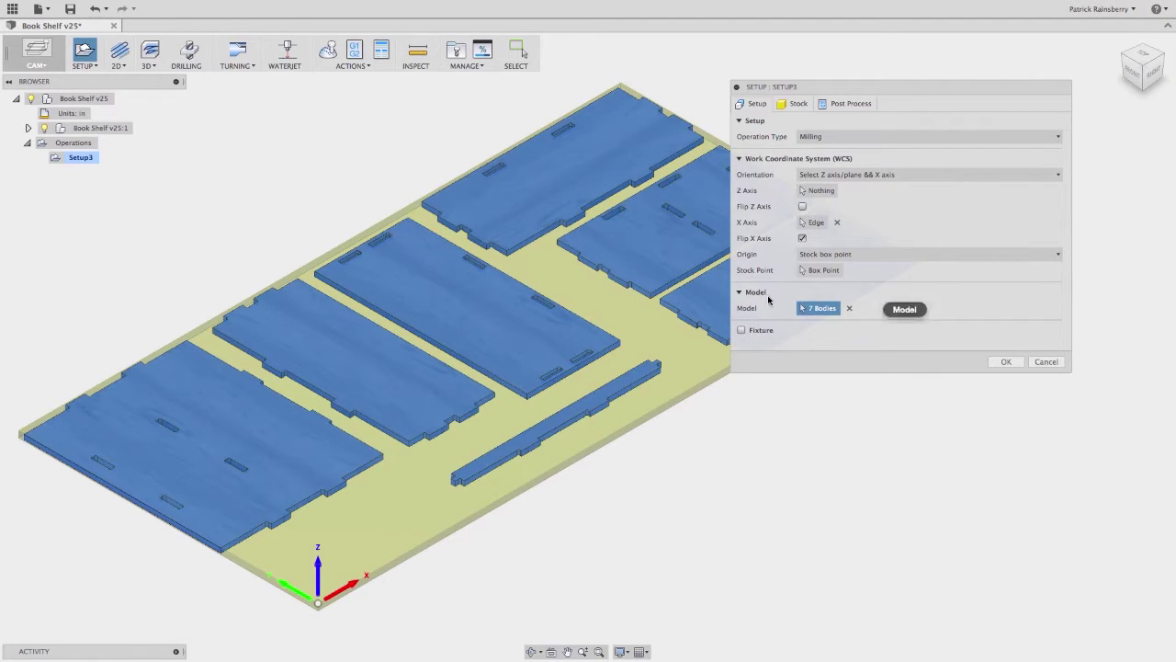
- Size the setup's fixed stock box to 96 in wide, 48 in deep and 0.725 in high
left_click(792, 106)
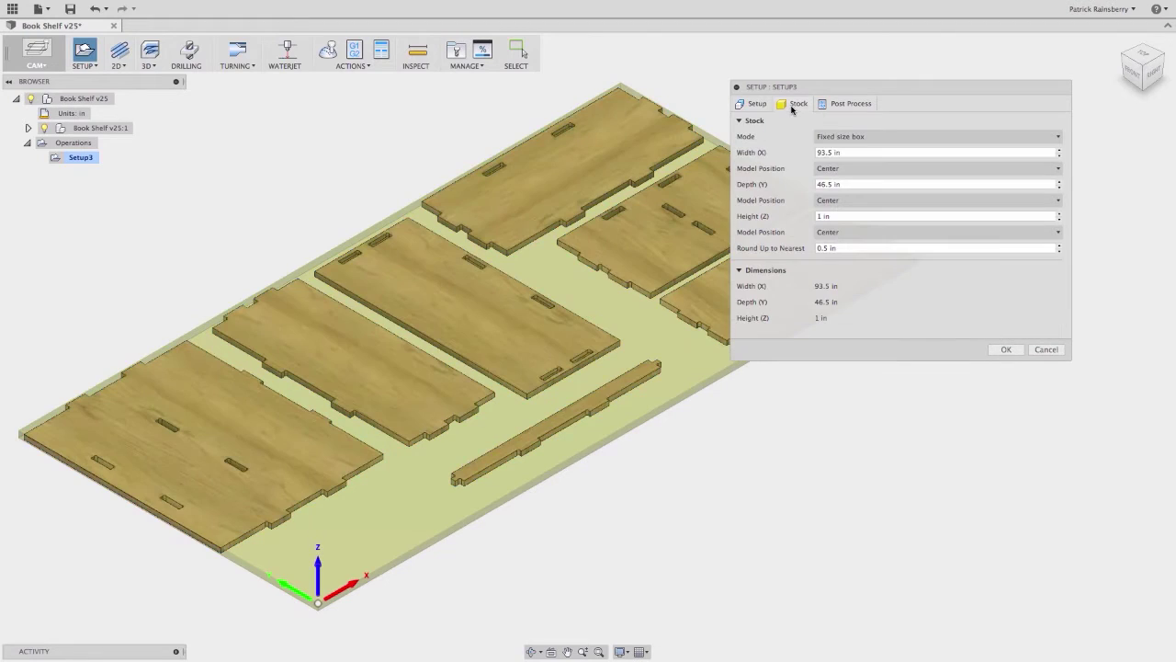
double_click(832, 152)
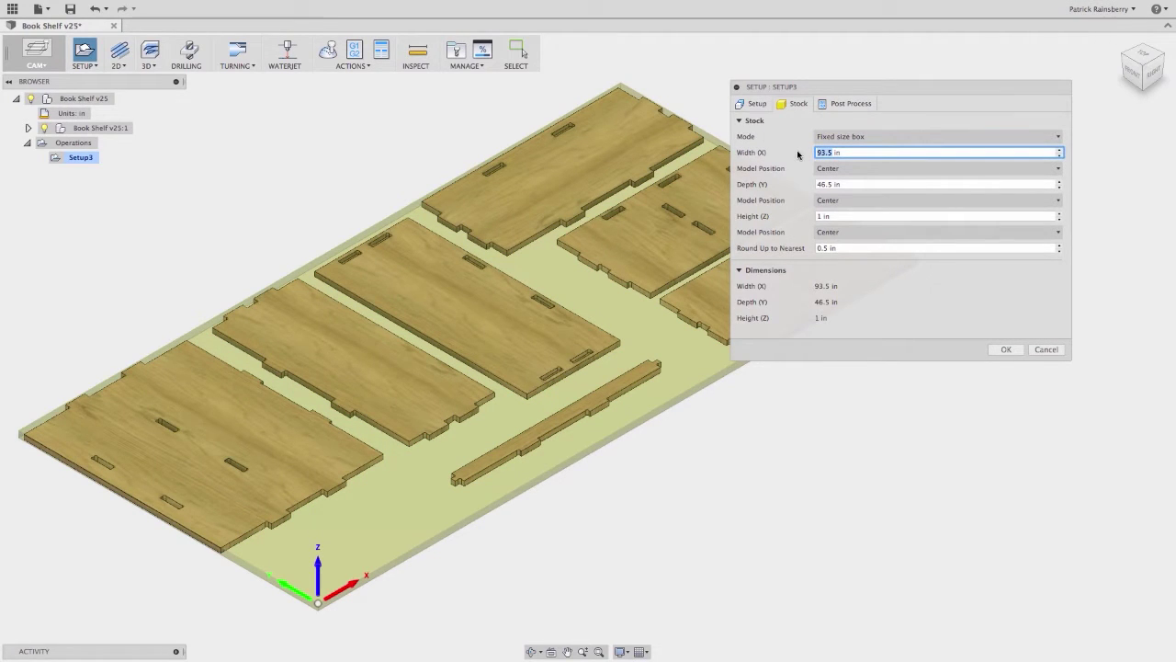
type("96")
key("Tab")
type("48")
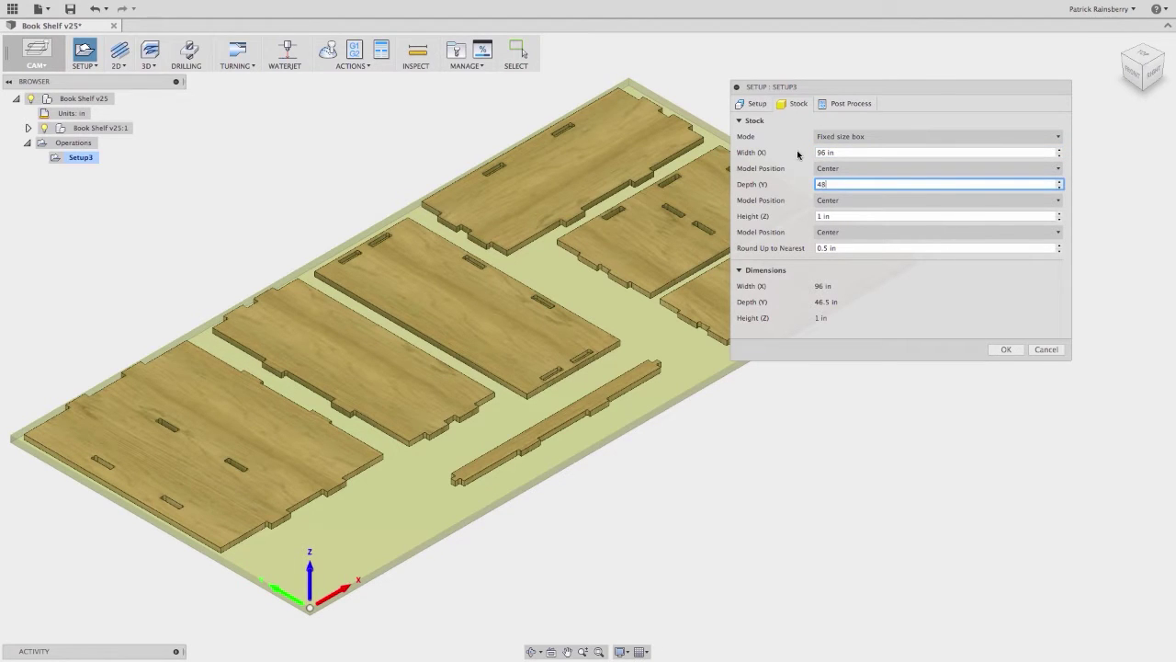
key("Tab")
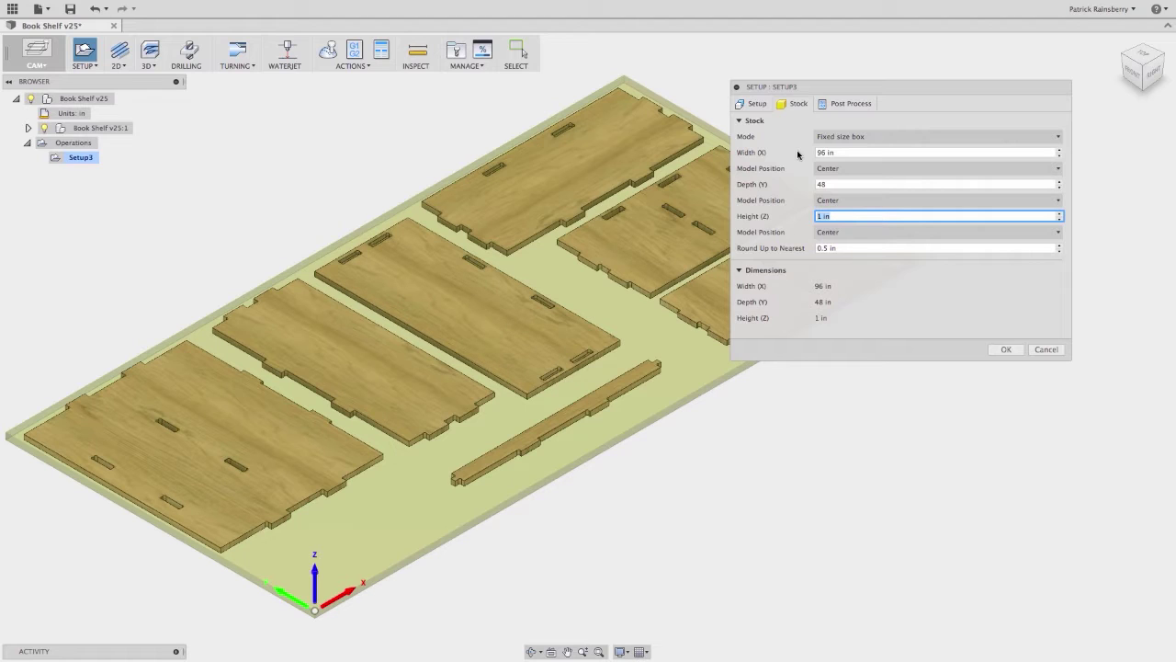
type(".725")
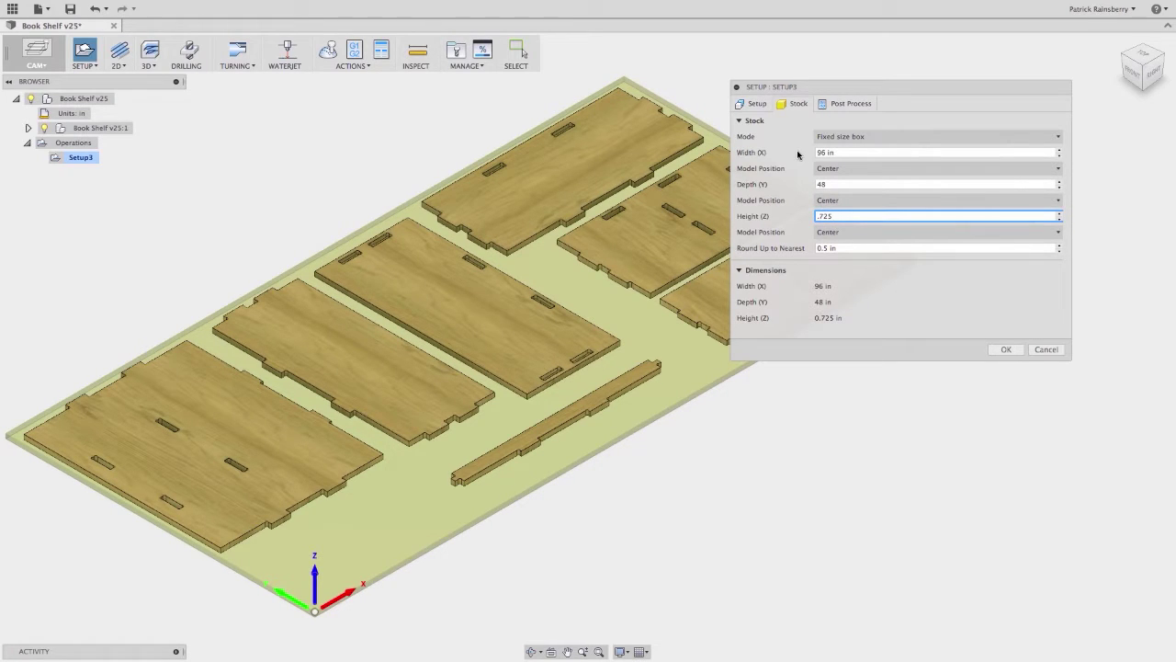
- Set the stock's Z model position to Offset from bottom (-Z) and accept the setup
left_click(829, 231)
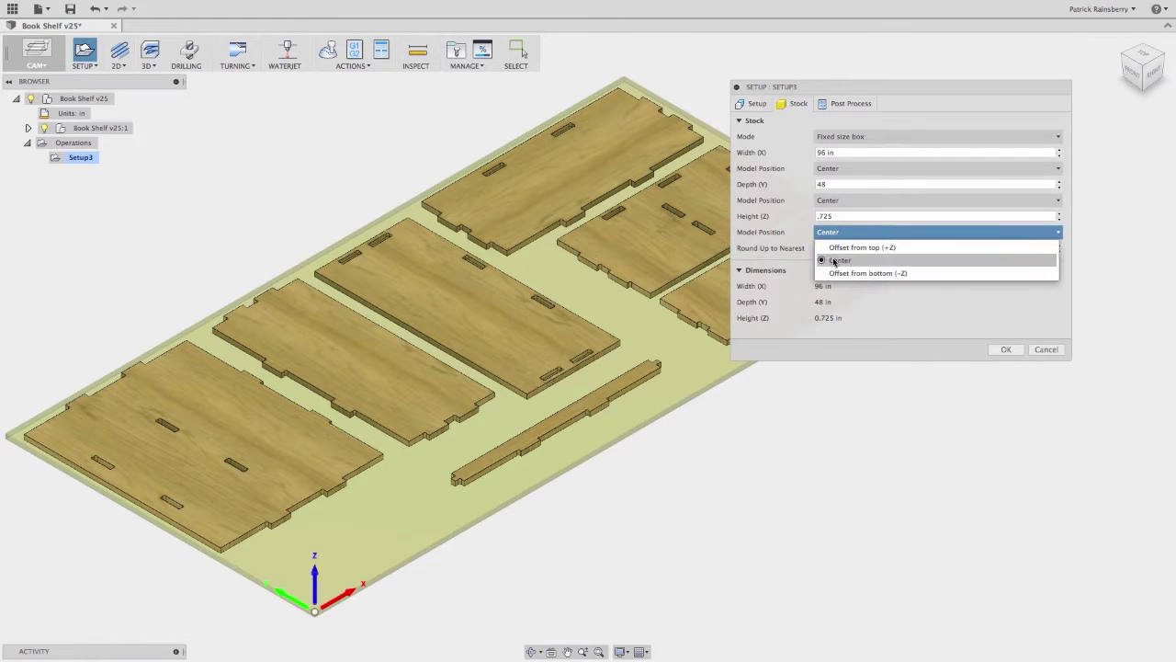
left_click(832, 273)
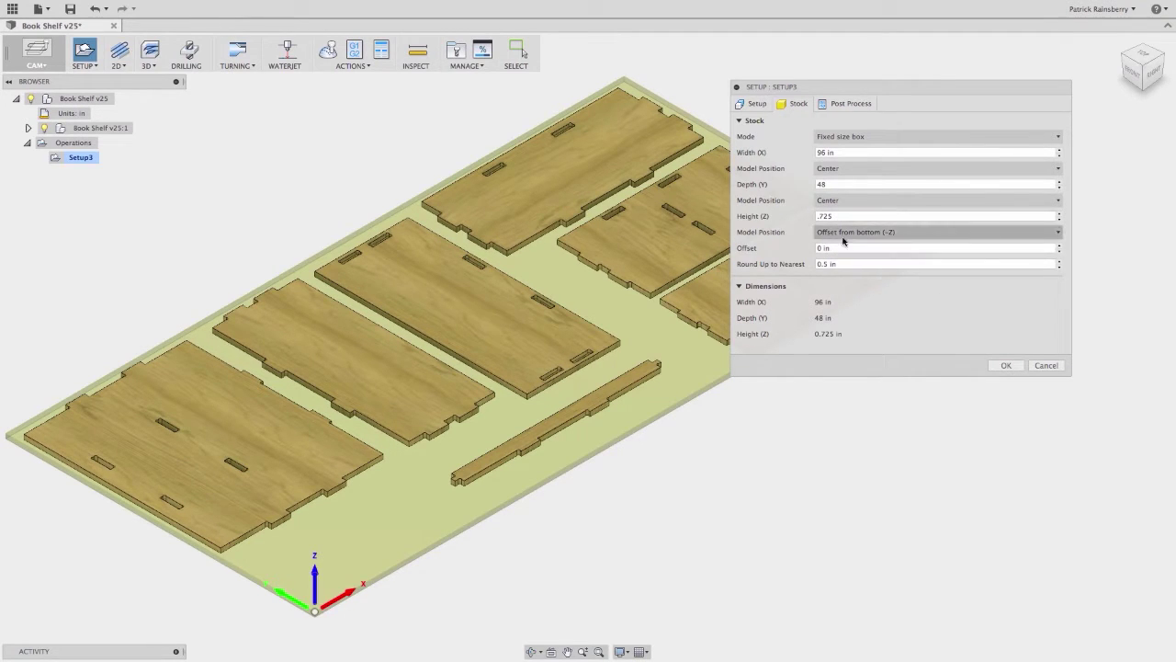
left_click(1004, 367)
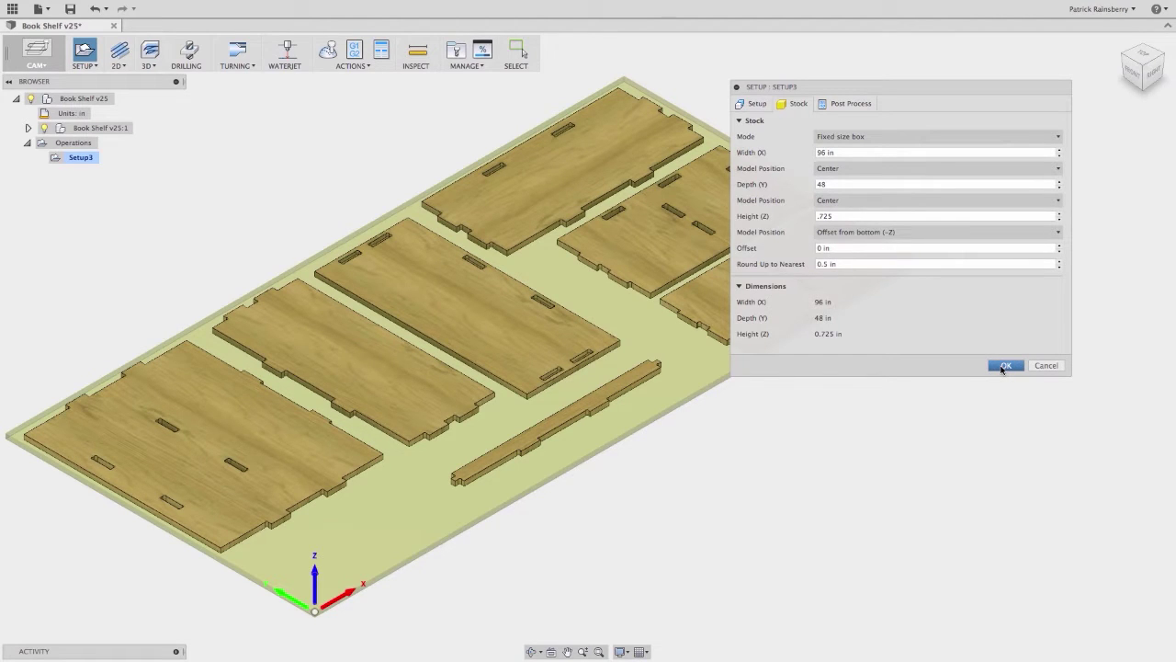
left_click(1003, 367)
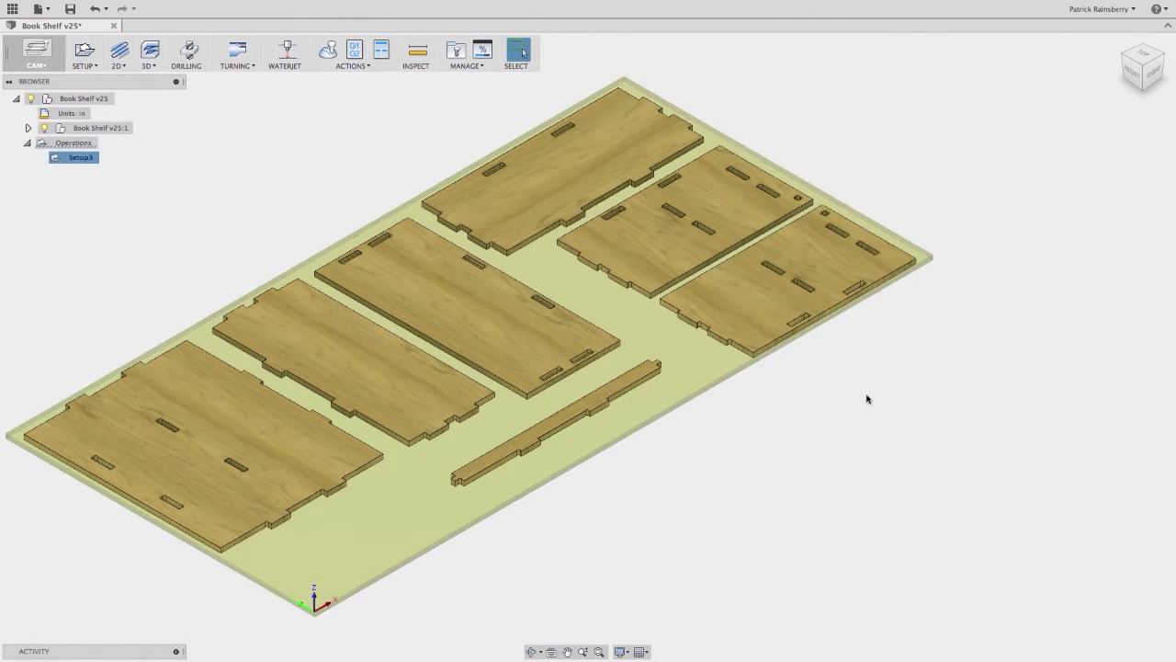
- Rename the new setup as ShopBot_3_8_Comp
middle_click_drag(821, 399, 730, 428, "shift")
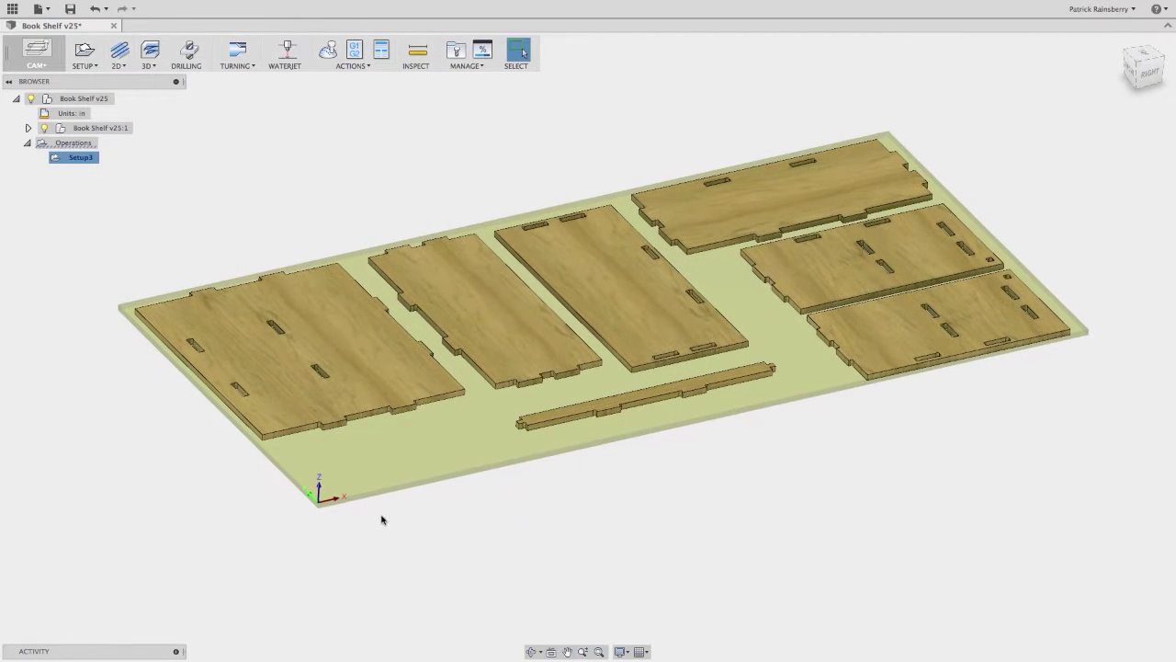
left_click(463, 453)
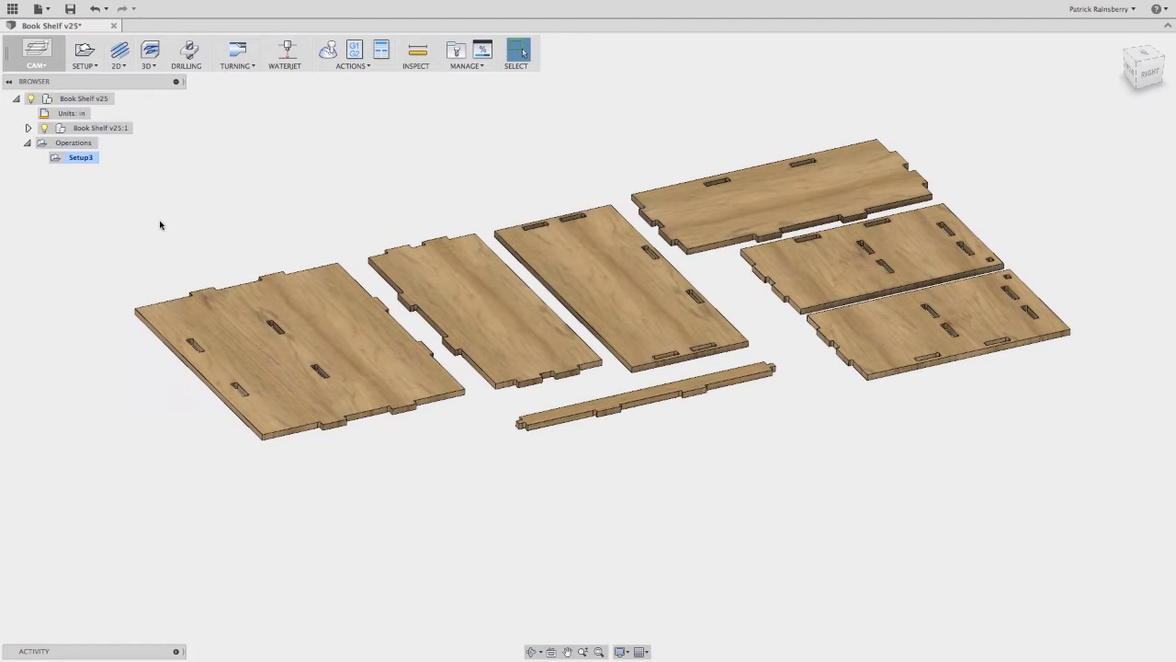
left_click(82, 159)
left_click(82, 159)
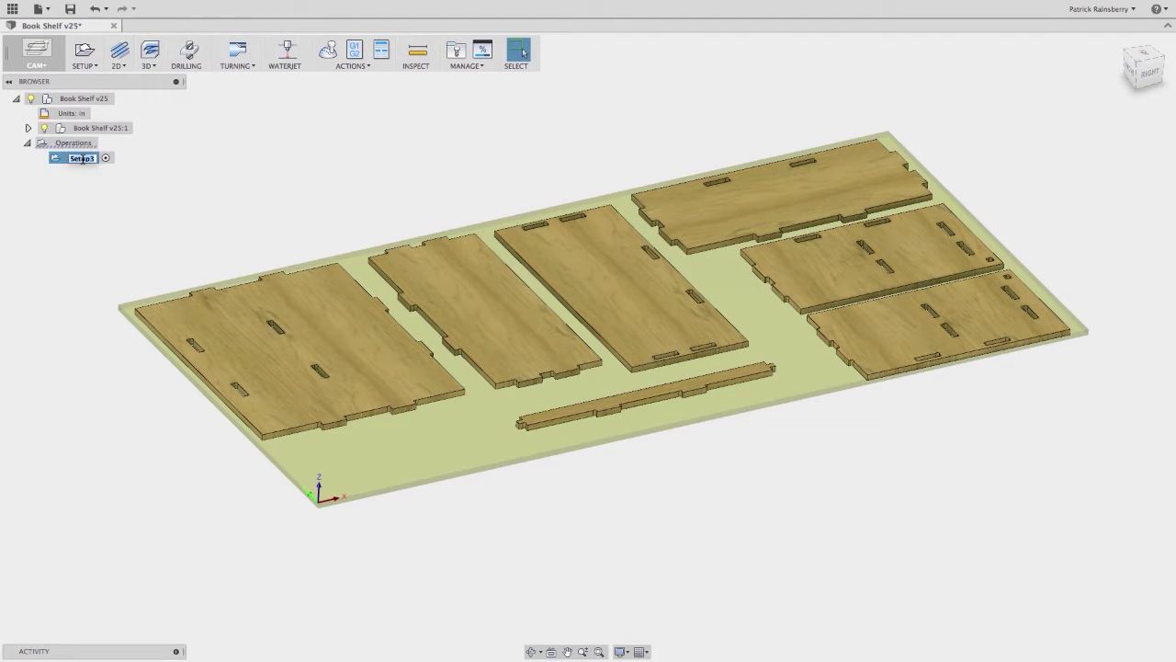
type("ShopBot 3 -")
key("BackSpace")
type("8 Comp")
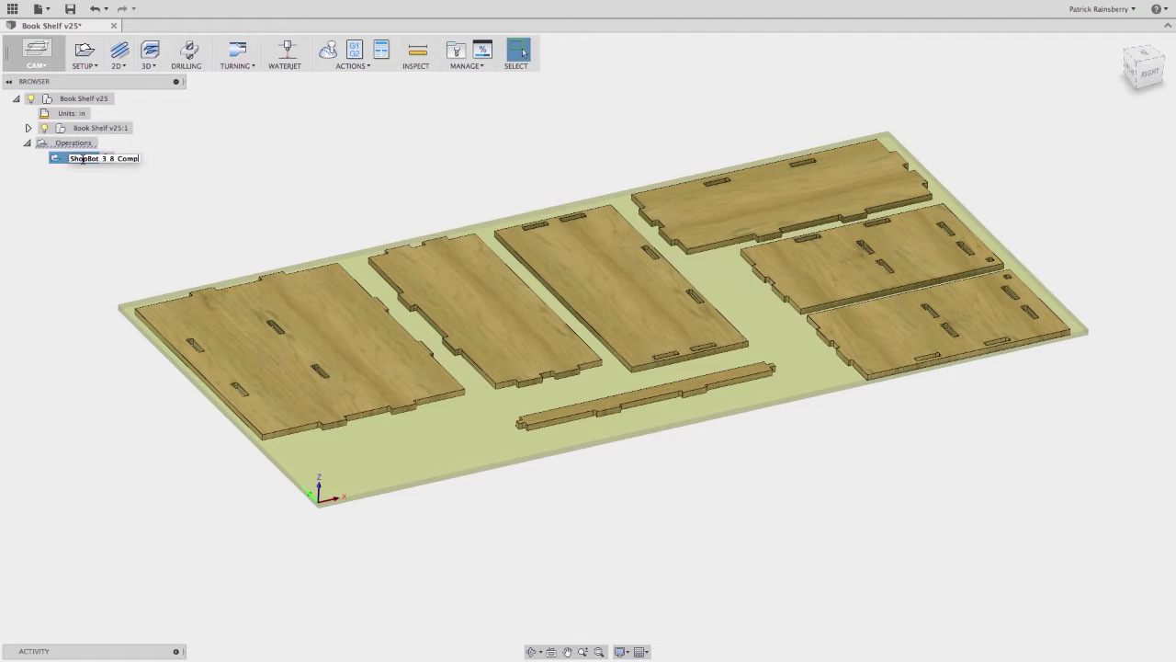
key("Return")
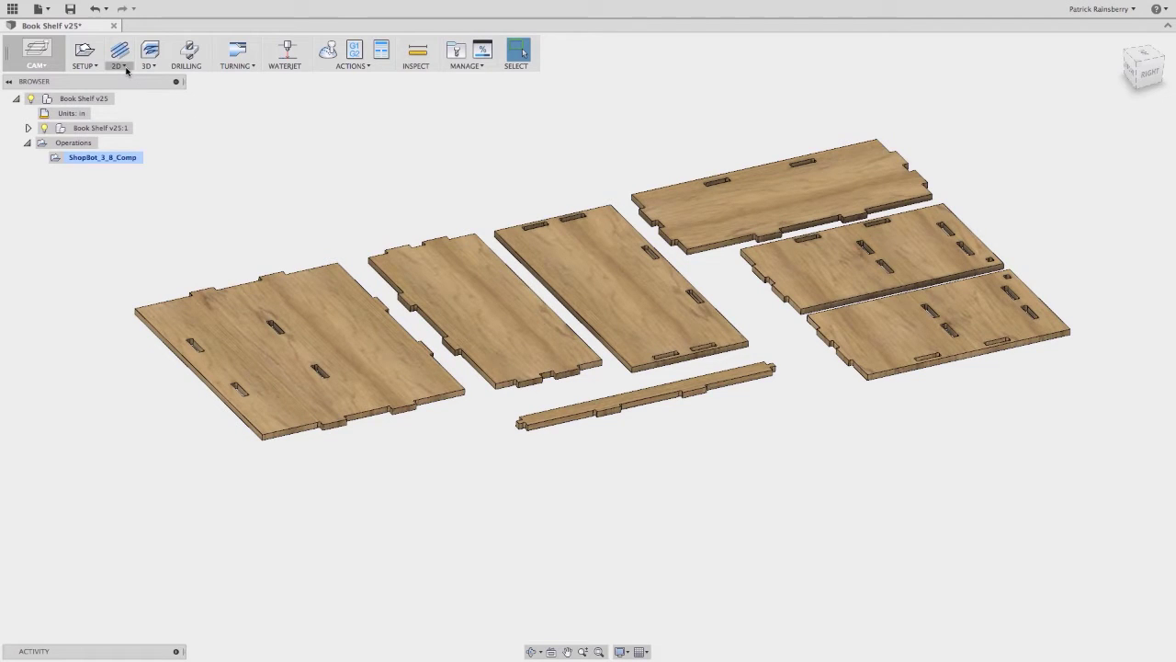
- Start a 2D Pocket operation with a Ø3/8" flat end mill of 4 in overall length and 1.625 in flute length
left_click(119, 66)
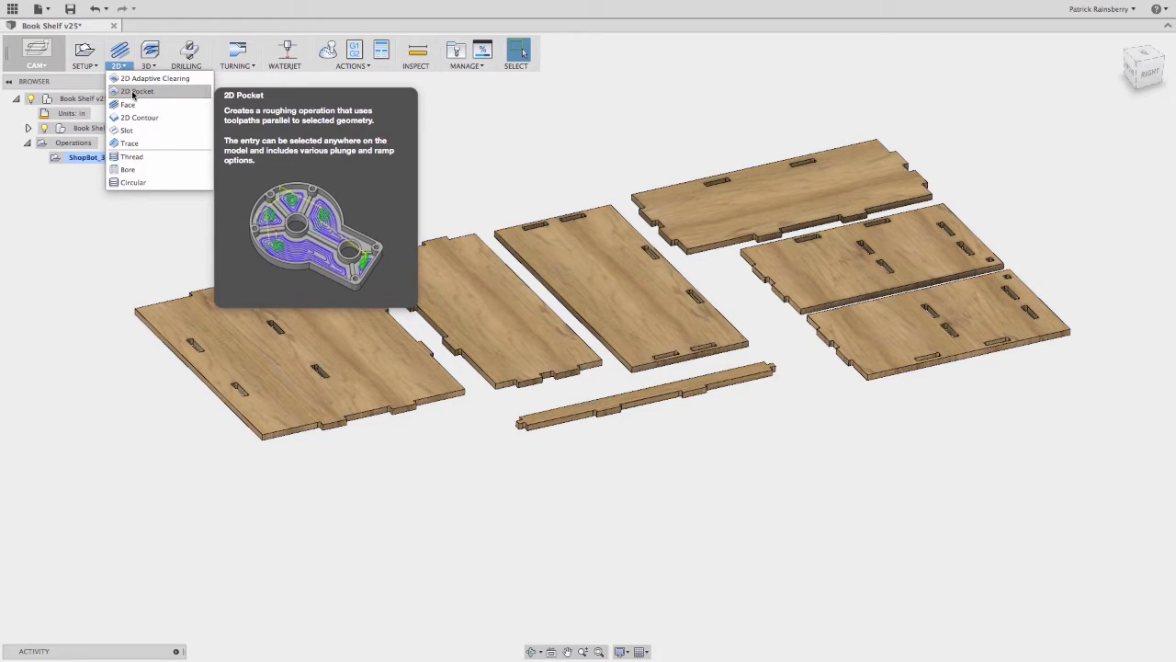
left_click(135, 92)
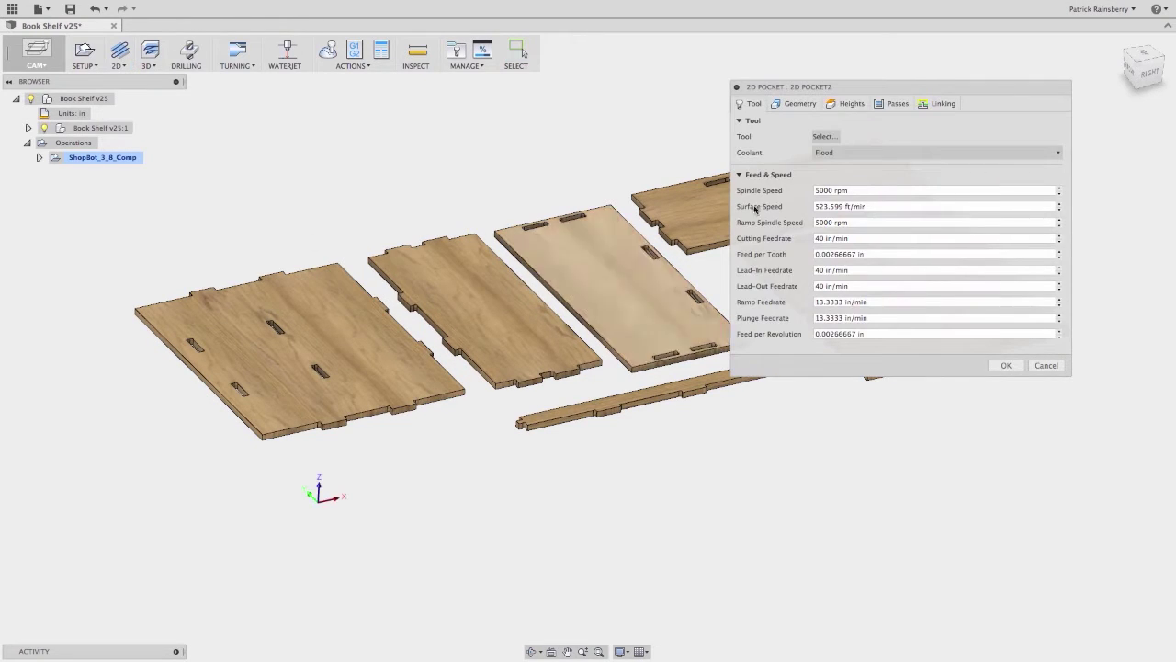
left_click(830, 138)
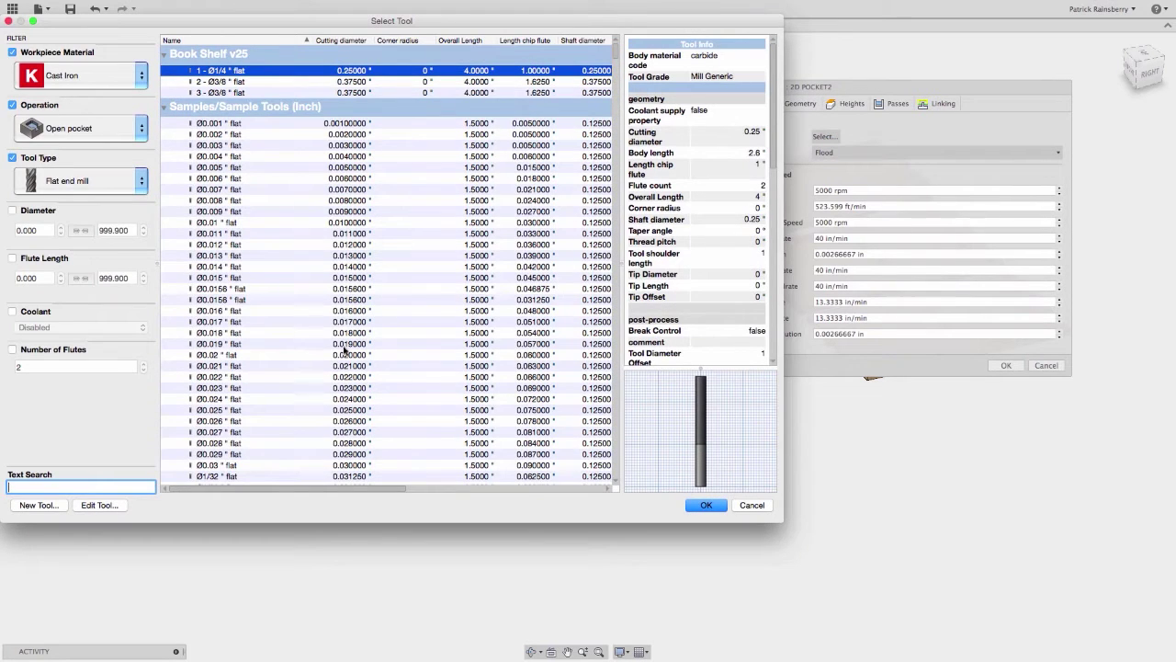
scroll(297, 340, "down", 5)
scroll(298, 340, "down", 10)
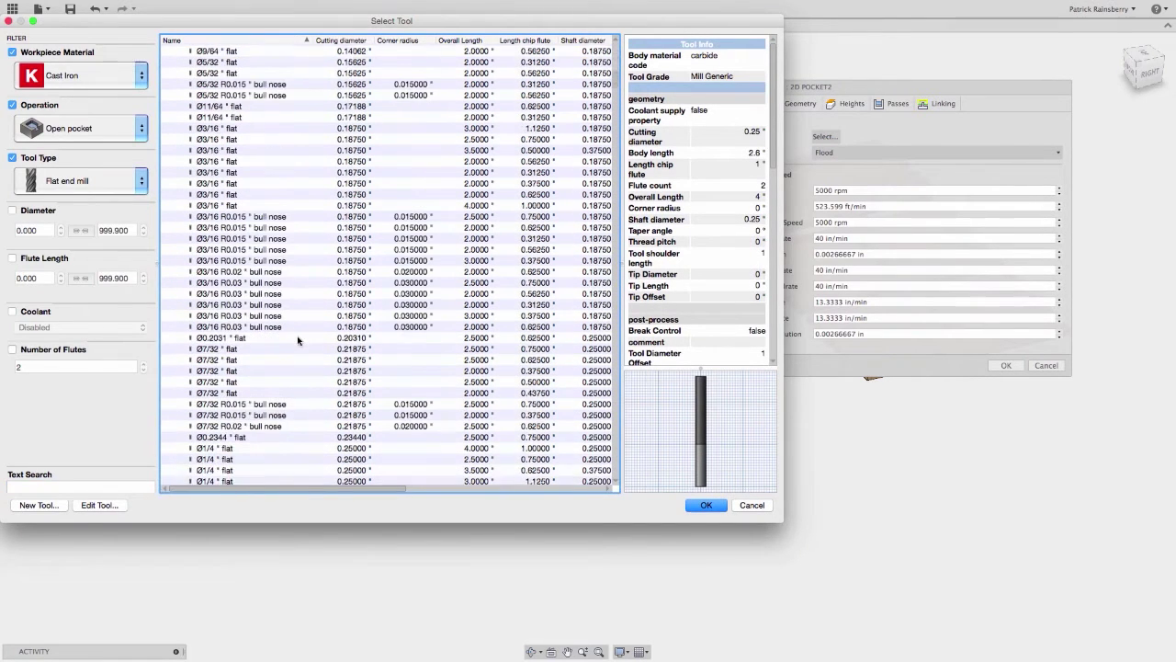
scroll(297, 340, "down", 10)
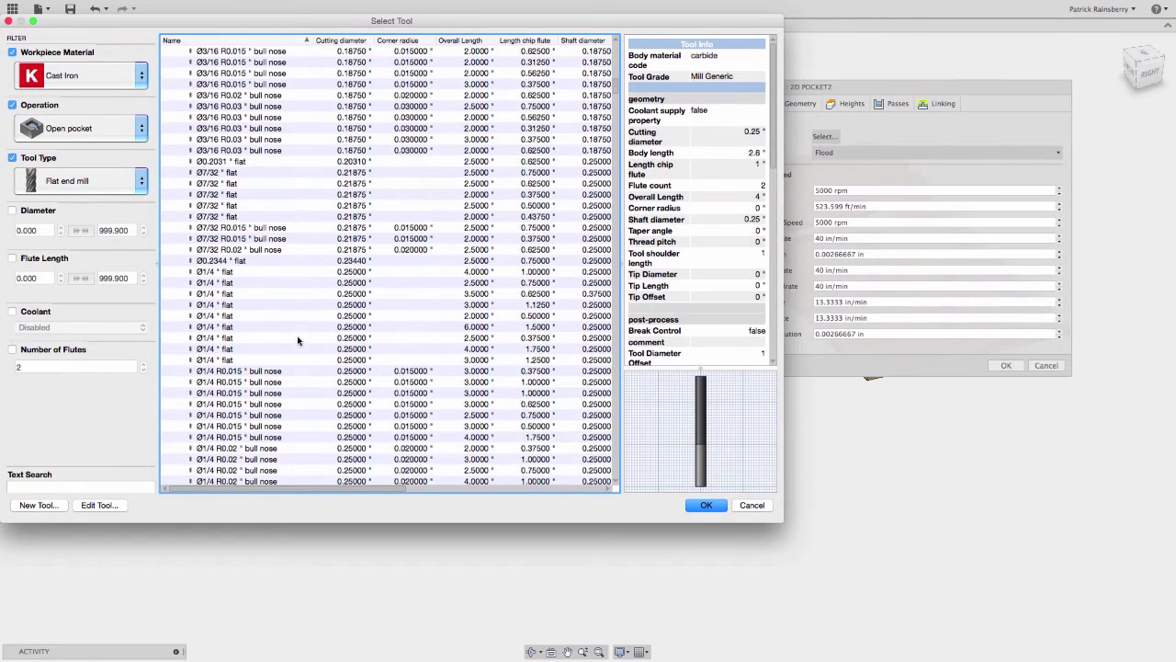
scroll(297, 340, "down", 10)
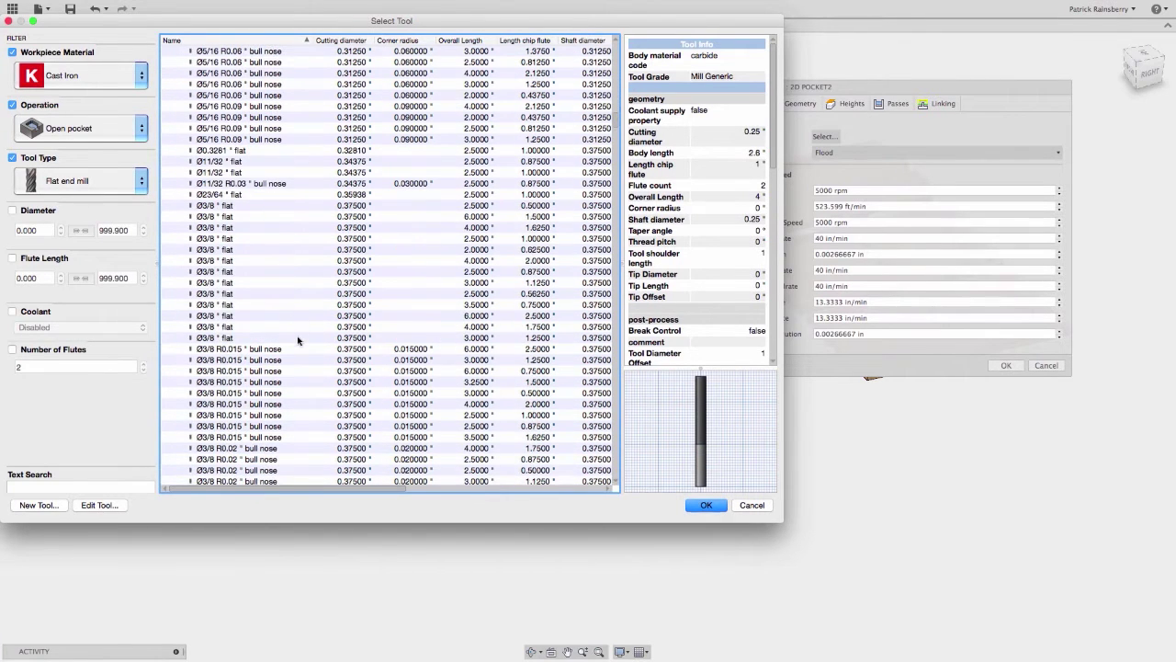
left_click(220, 312)
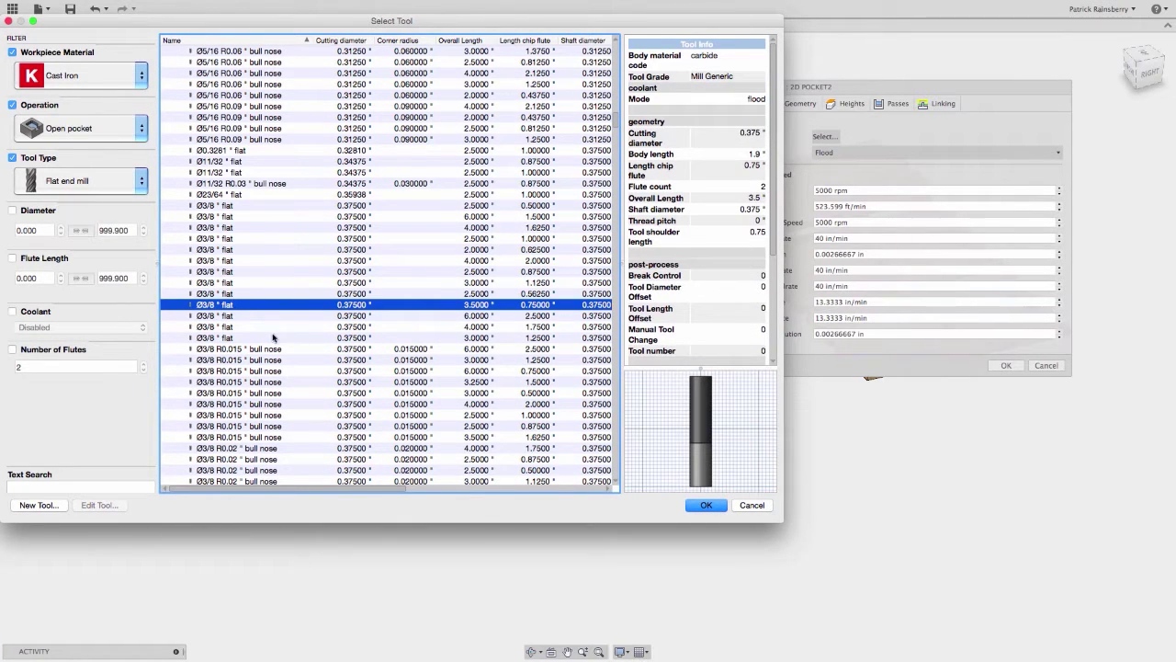
left_click(218, 252)
left_click(218, 229)
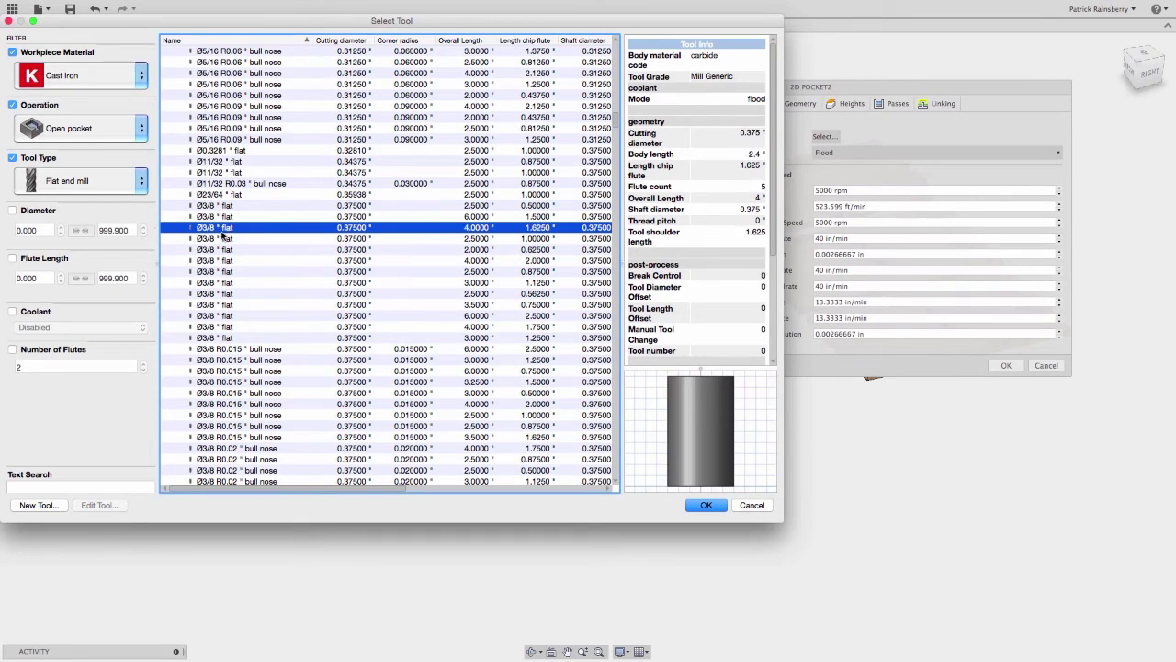
left_click(706, 506)
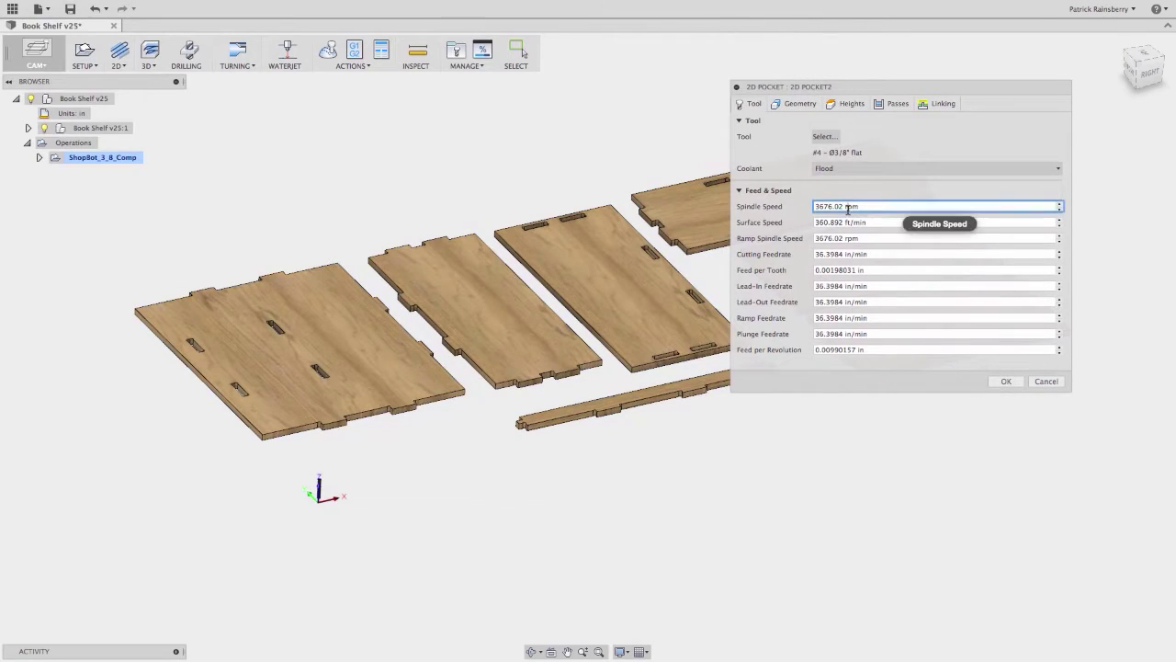
- Set the pocket operation's spindle speed to 10500 rpm
left_click(847, 208)
type("10")
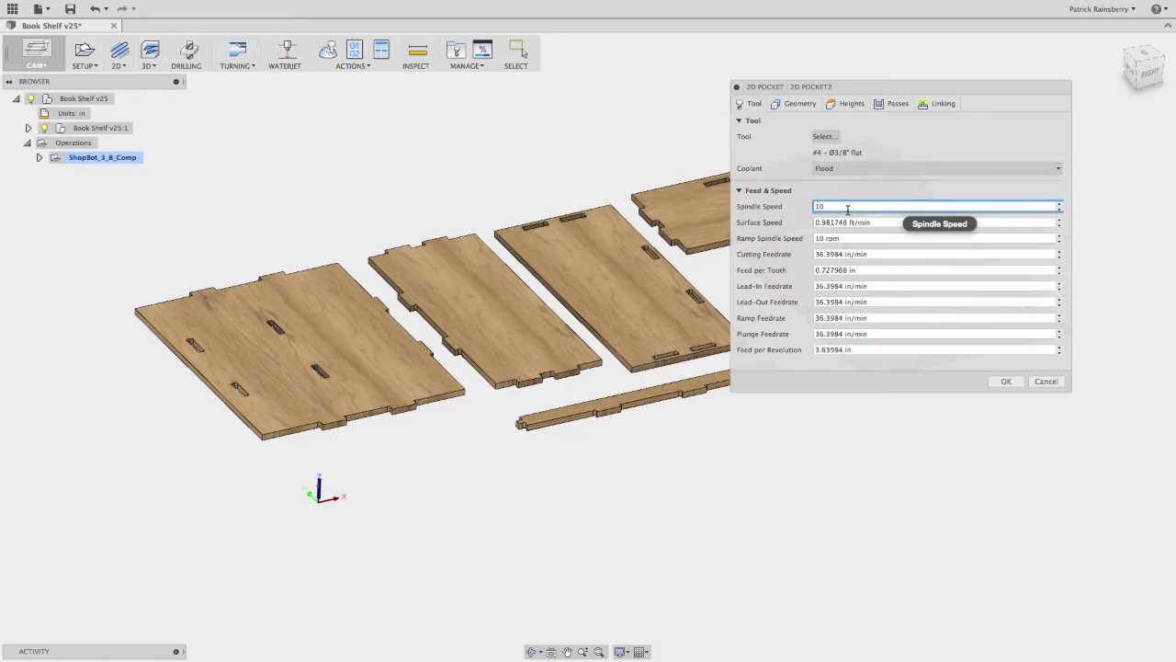
type("500")
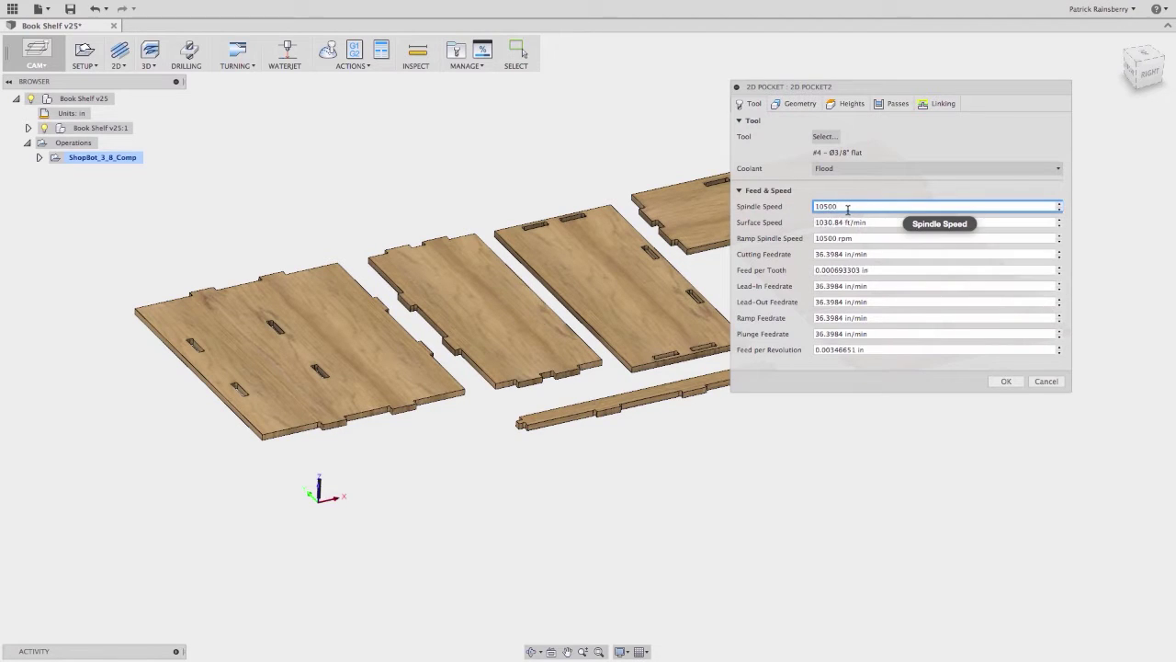
key("Tab")
key("Tab")
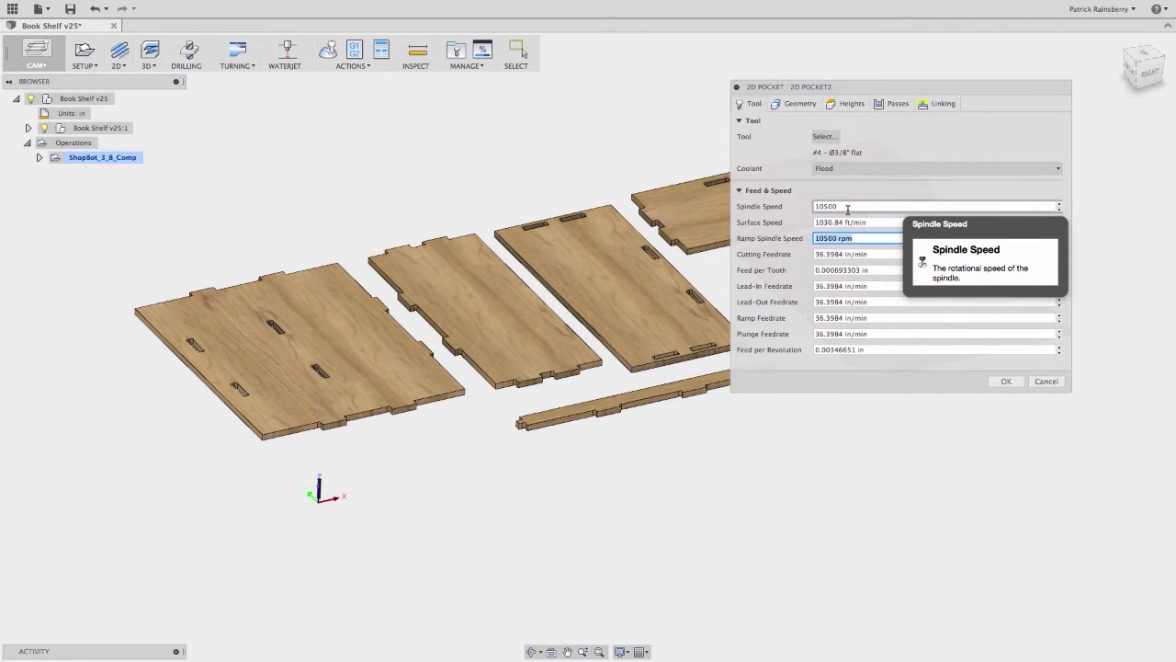
- Set the cutting, lead-in, lead-out, ramp and plunge feedrates all to 60 in/min
key("Tab")
type("60")
key("Tab")
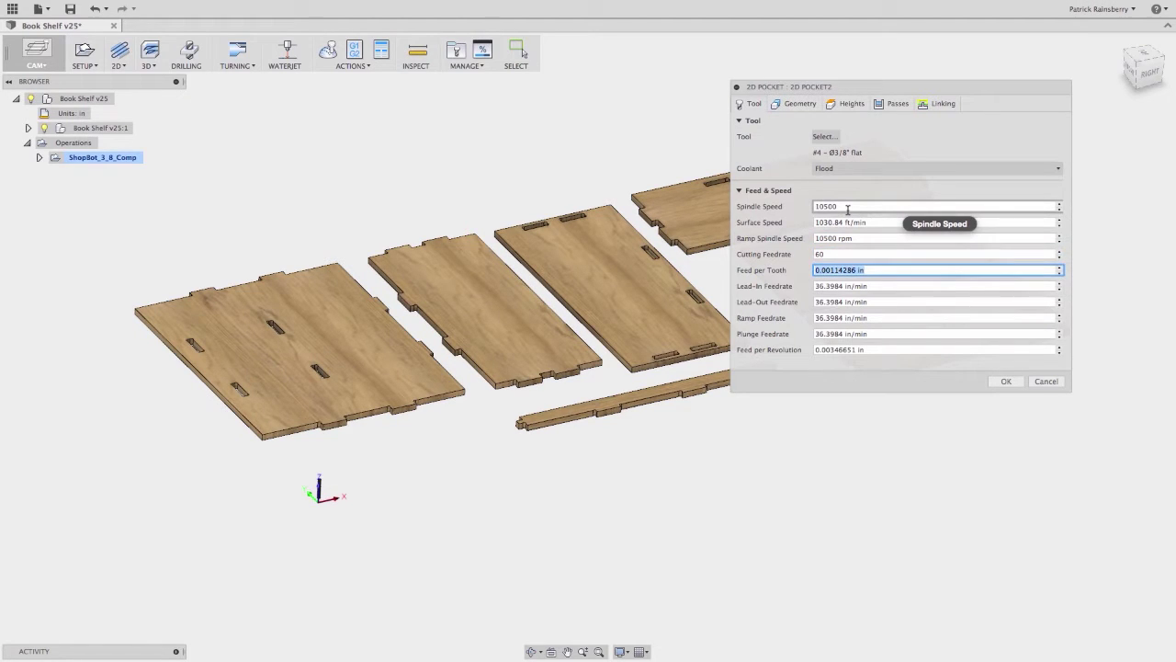
key("Tab")
type("60")
key("Tab")
type("60")
key("Tab")
type("60")
key("Tab")
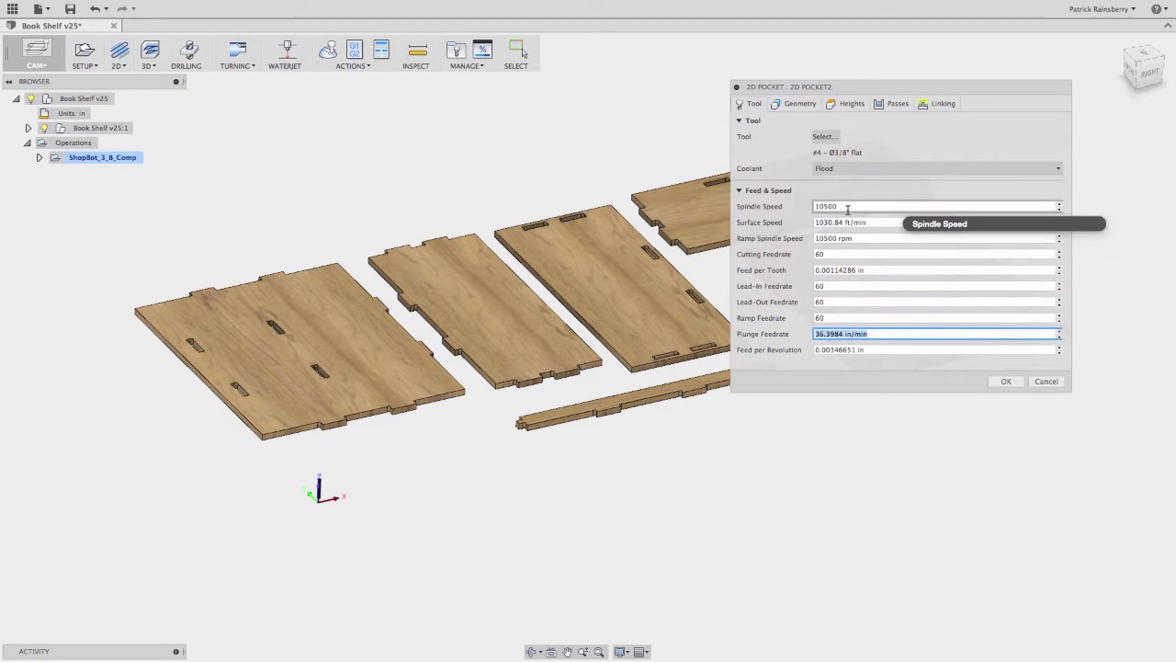
type("60")
key("Tab")
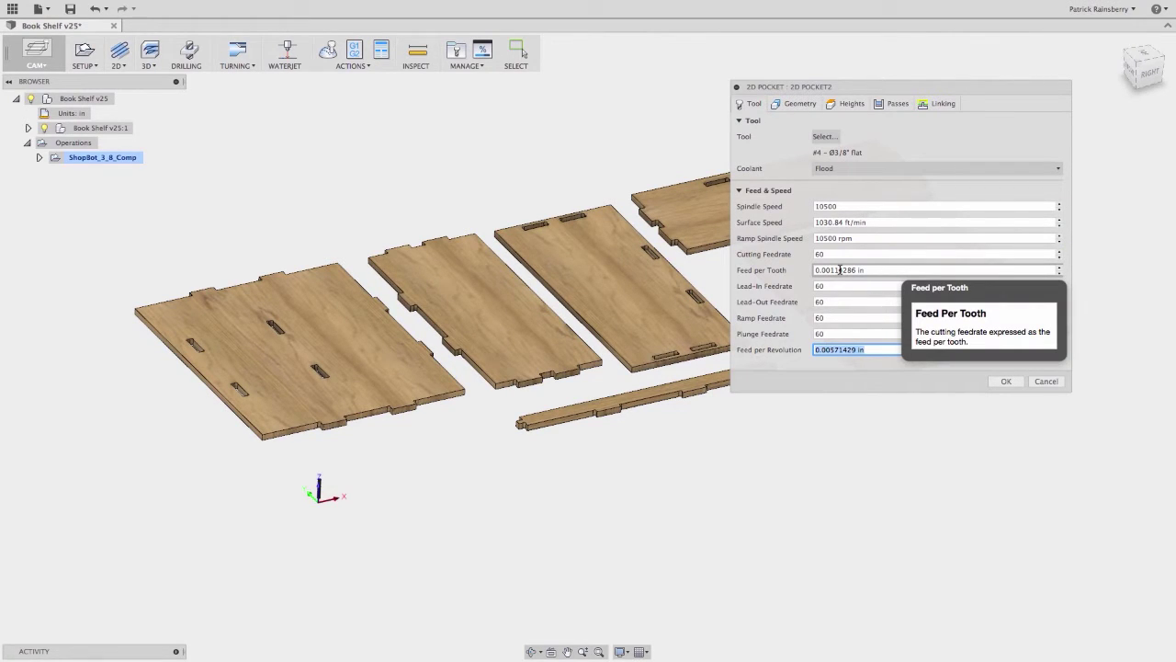
- Select the floors of the two blind slots at the middle panel's end nearest the kick board as pocket geometry
left_click(781, 105)
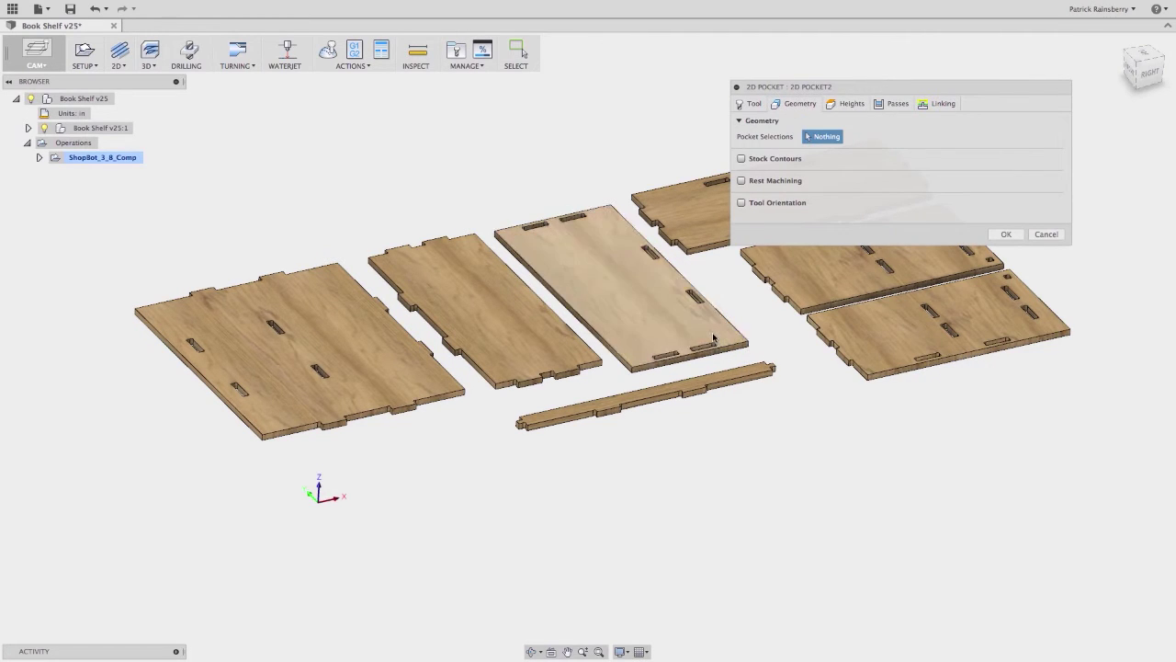
scroll(751, 350, "up", 5)
scroll(690, 341, "up", 4)
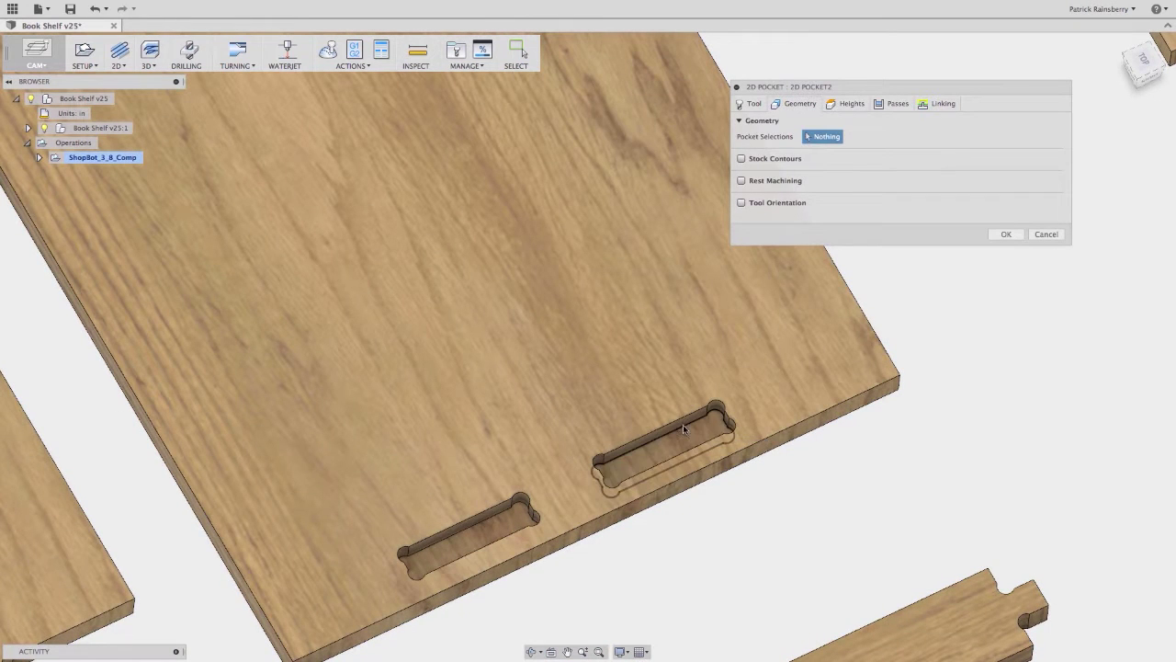
left_click(683, 430)
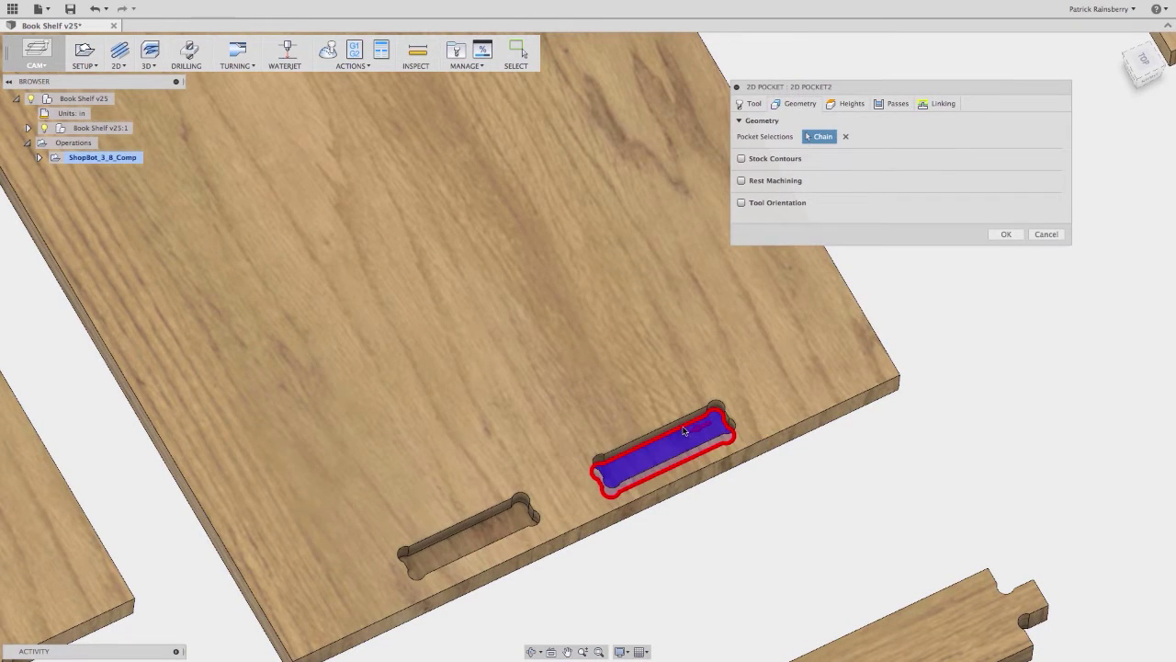
left_click(505, 515)
- Add the two blind slots along the same panel's long edge to the pocket selections
scroll(602, 520, "down", 4)
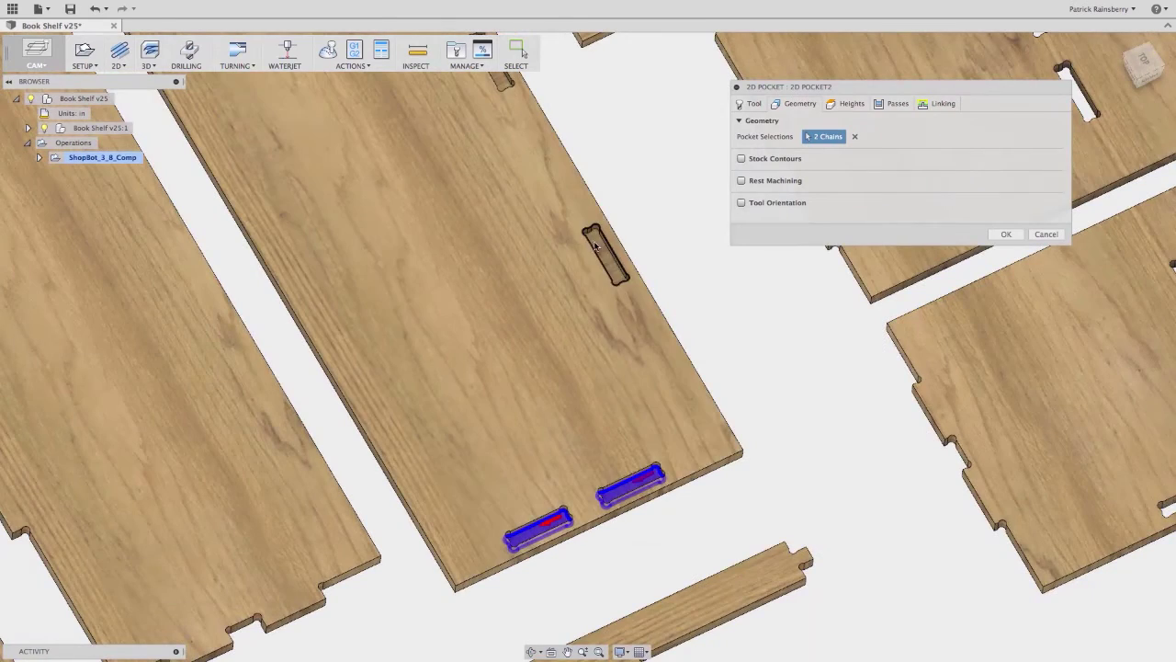
left_click(610, 263)
scroll(606, 386, "up", 5)
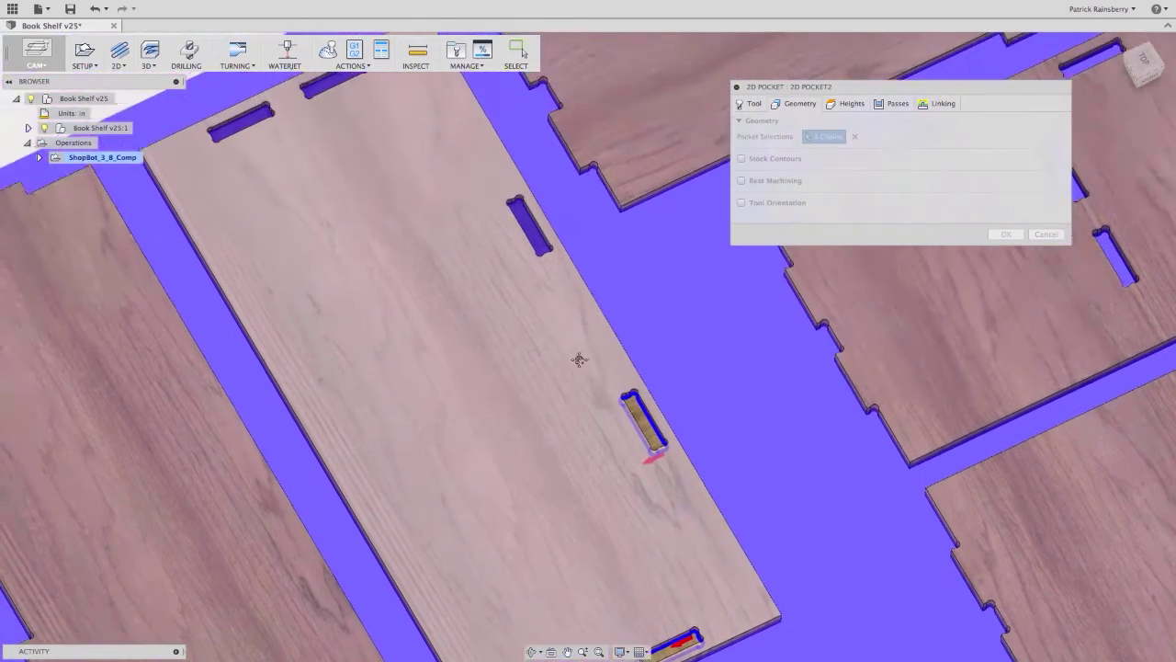
scroll(676, 497, "up", 3)
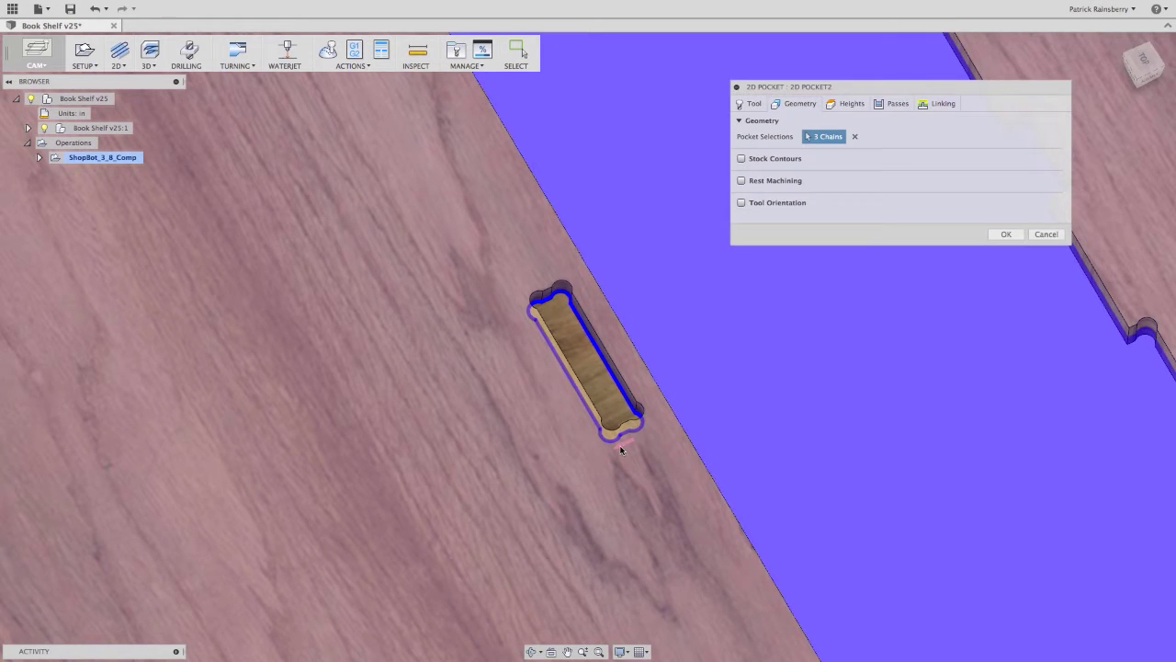
scroll(611, 409, "down", 3)
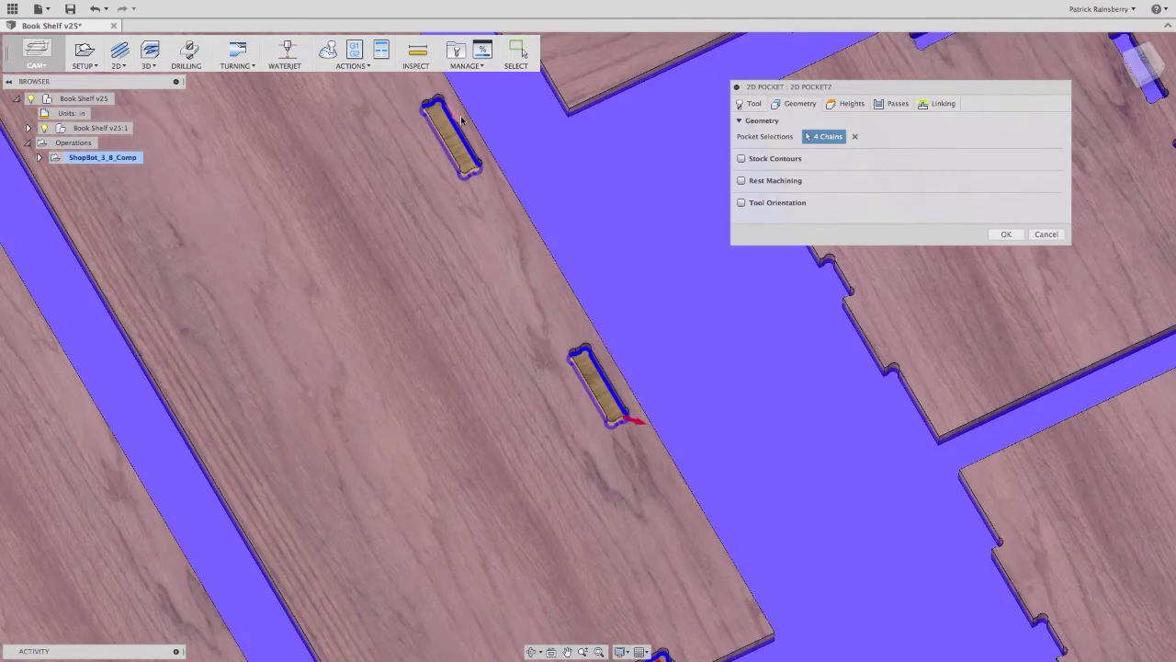
left_click(465, 147)
- Add the two blind slots at the same panel's far short end to the pocket selections
middle_click_drag(481, 253, 259, 296, "shift")
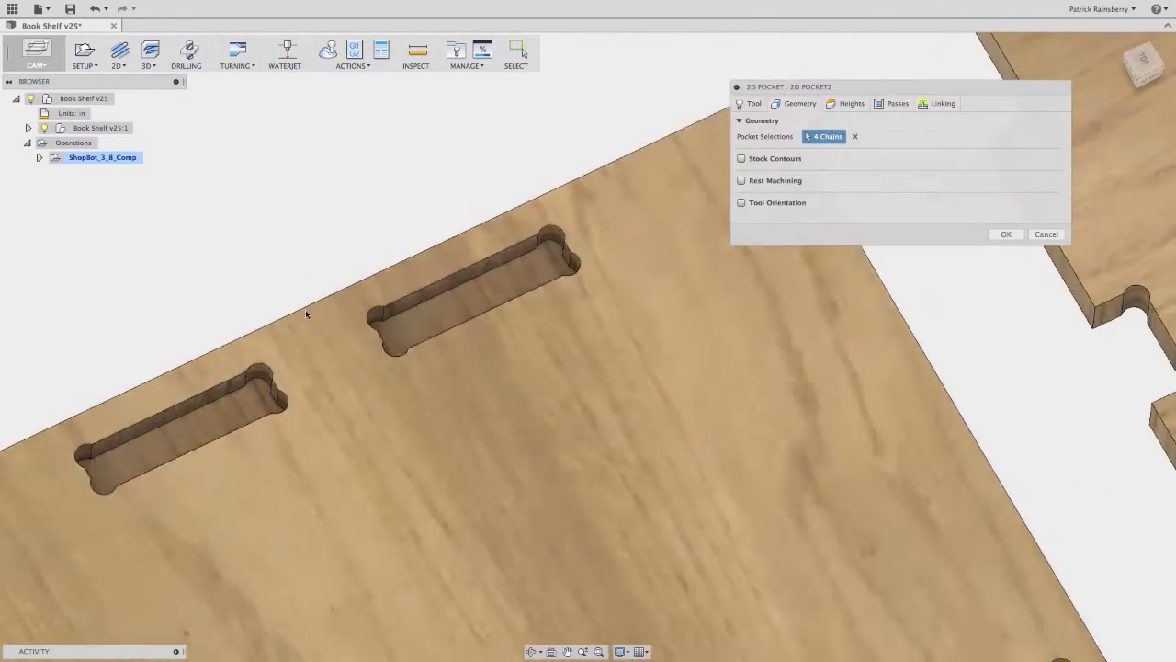
left_click(411, 307)
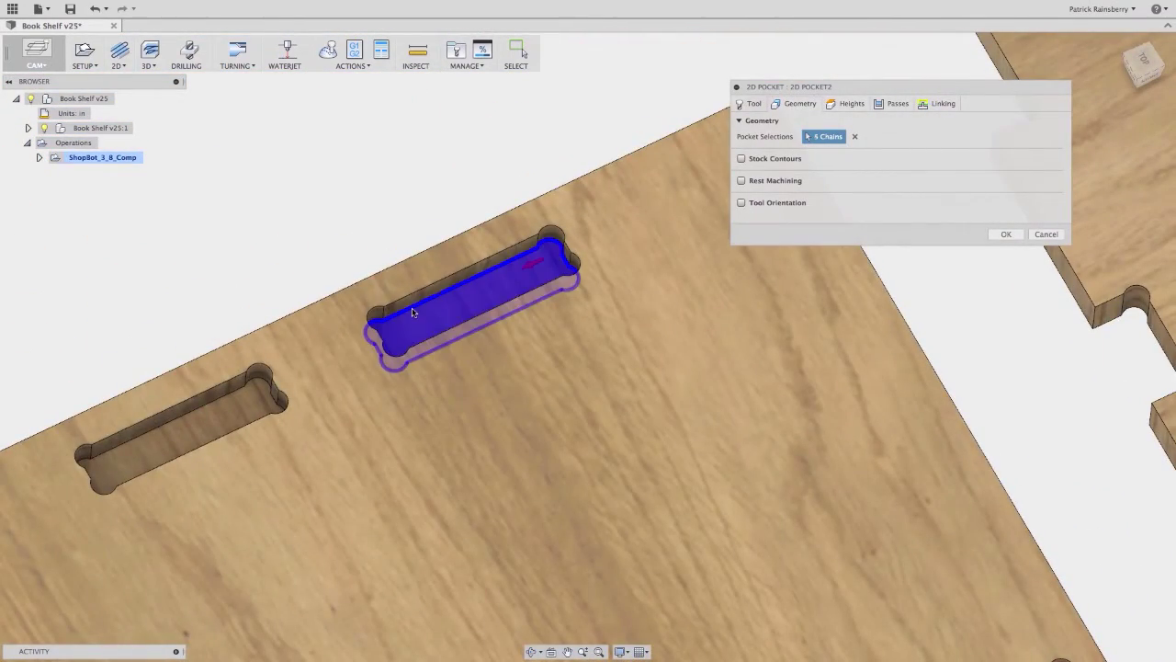
left_click(218, 398)
- Add the two blind slots near the rear edge of the adjacent notched panel to the pocket selections
scroll(294, 435, "down", 5)
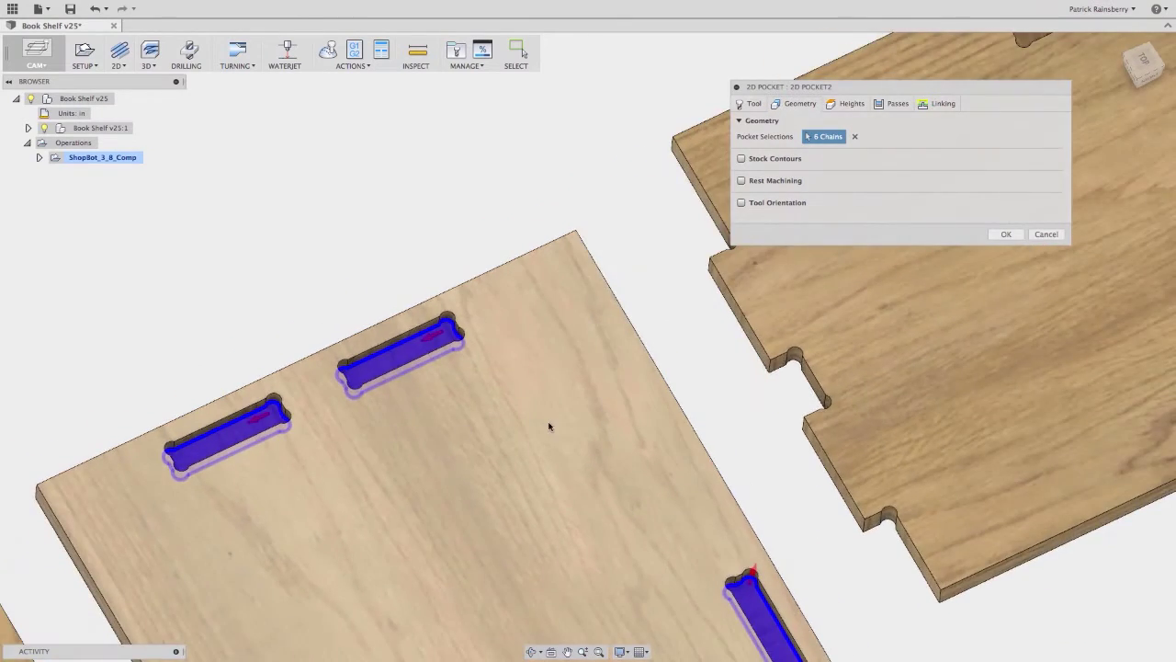
scroll(554, 424, "down", 5)
middle_click_drag(788, 330, 330, 560)
scroll(339, 446, "up", 5)
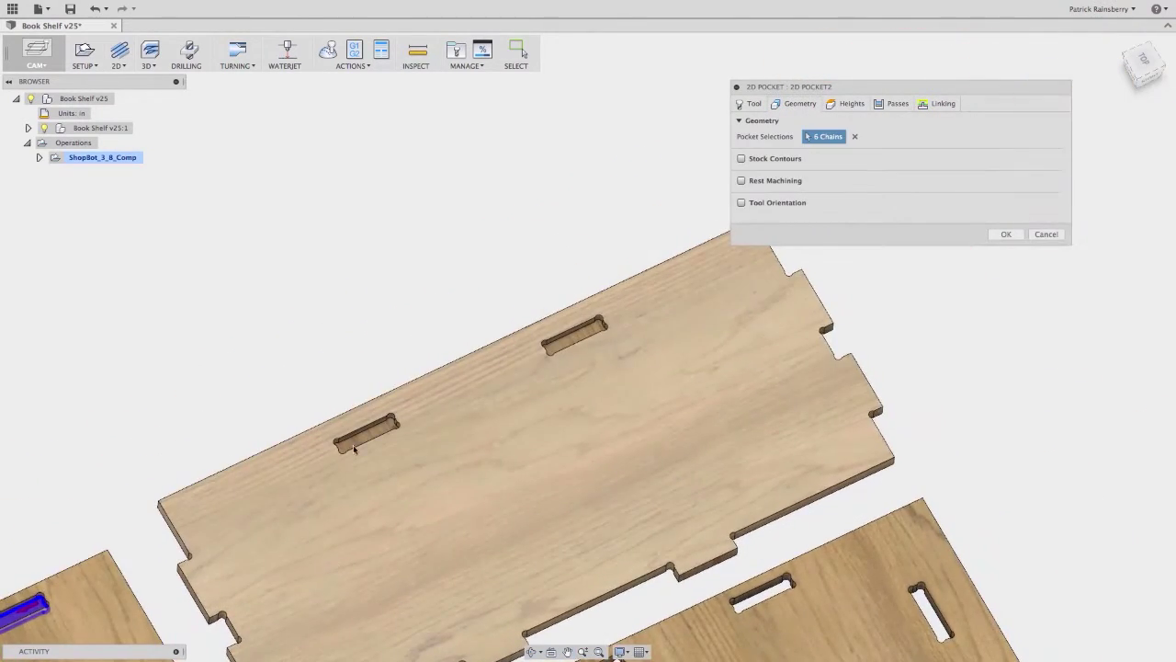
scroll(339, 446, "up", 4)
left_click(299, 427)
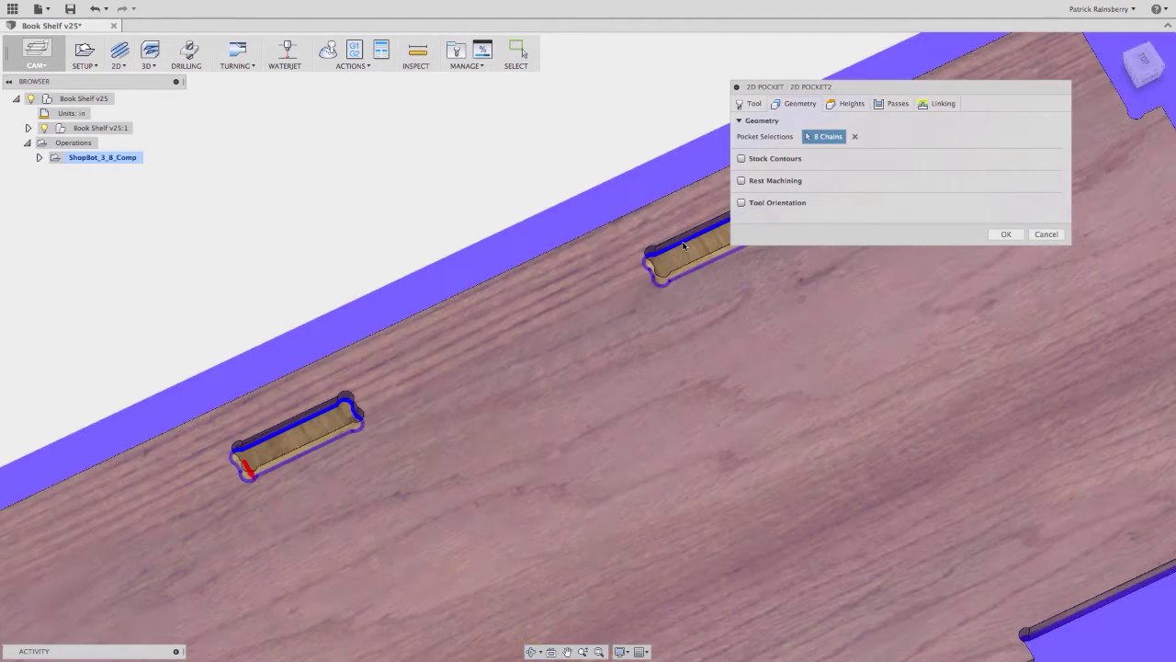
left_click(683, 244)
- Set the pocket passes' sideways compensation to Right (conventional milling), leaving the heights at their defaults
middle_click_drag(645, 308, 526, 382)
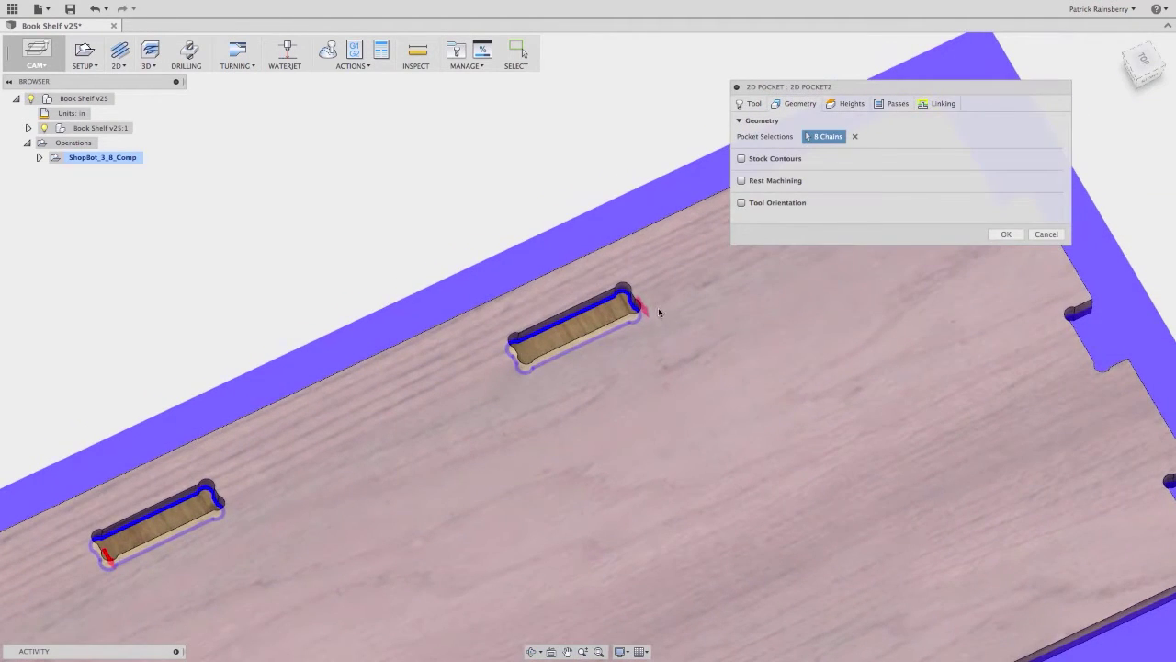
scroll(536, 395, "down", 10)
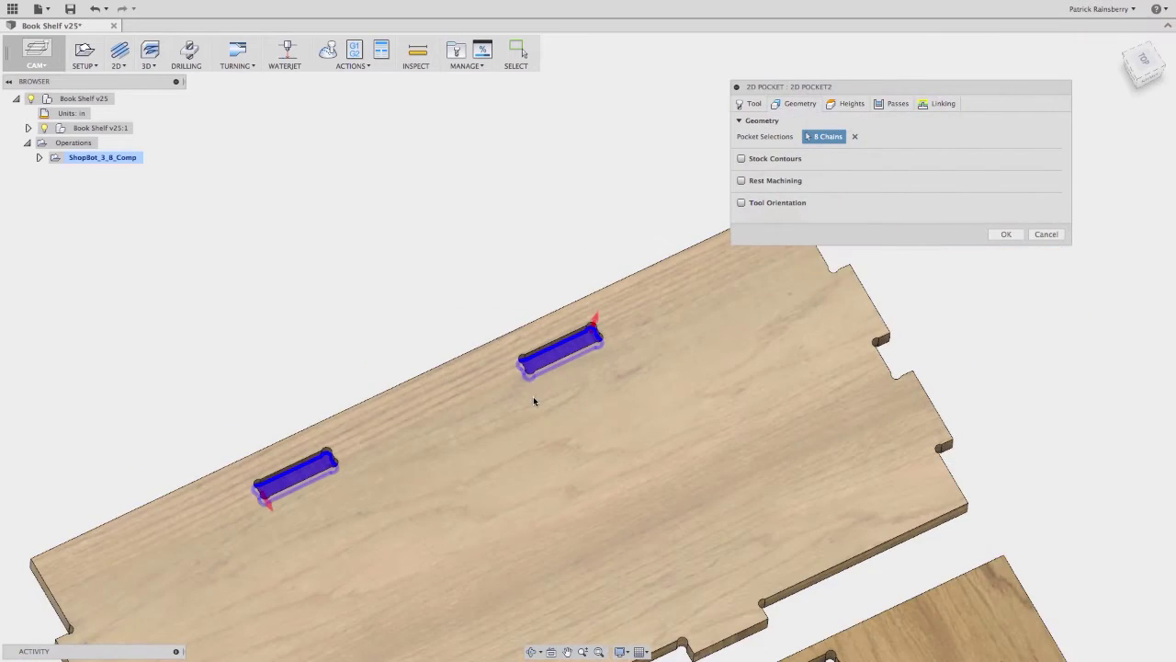
middle_click_drag(595, 370, 596, 330)
scroll(597, 333, "up", 2)
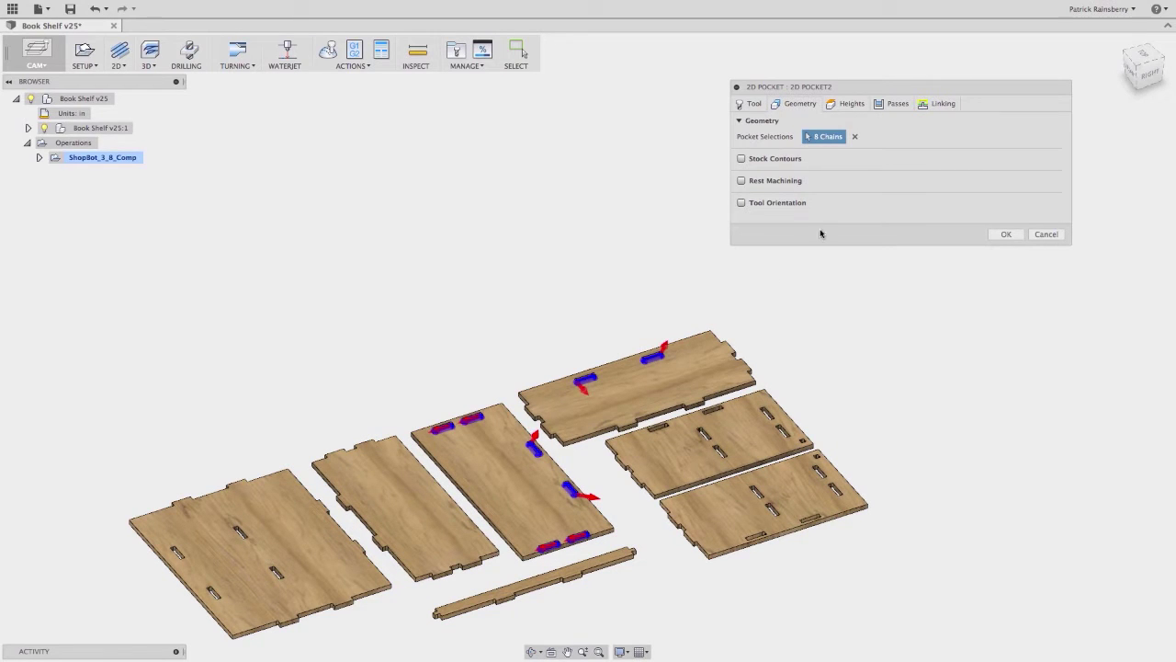
left_click(852, 104)
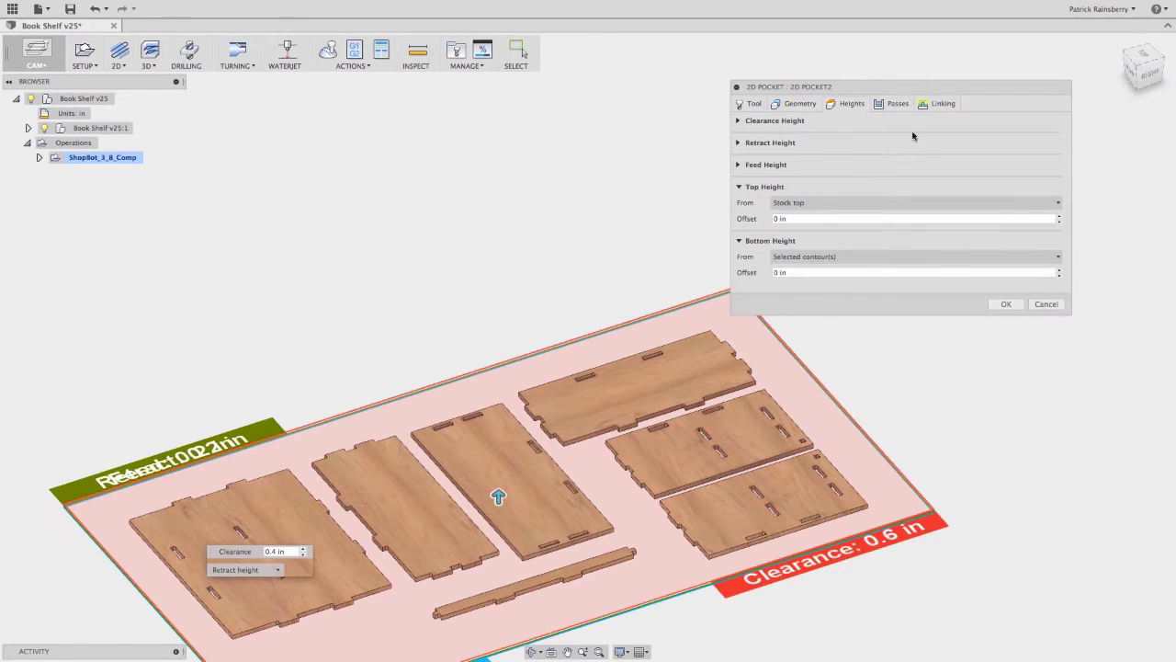
left_click(891, 103)
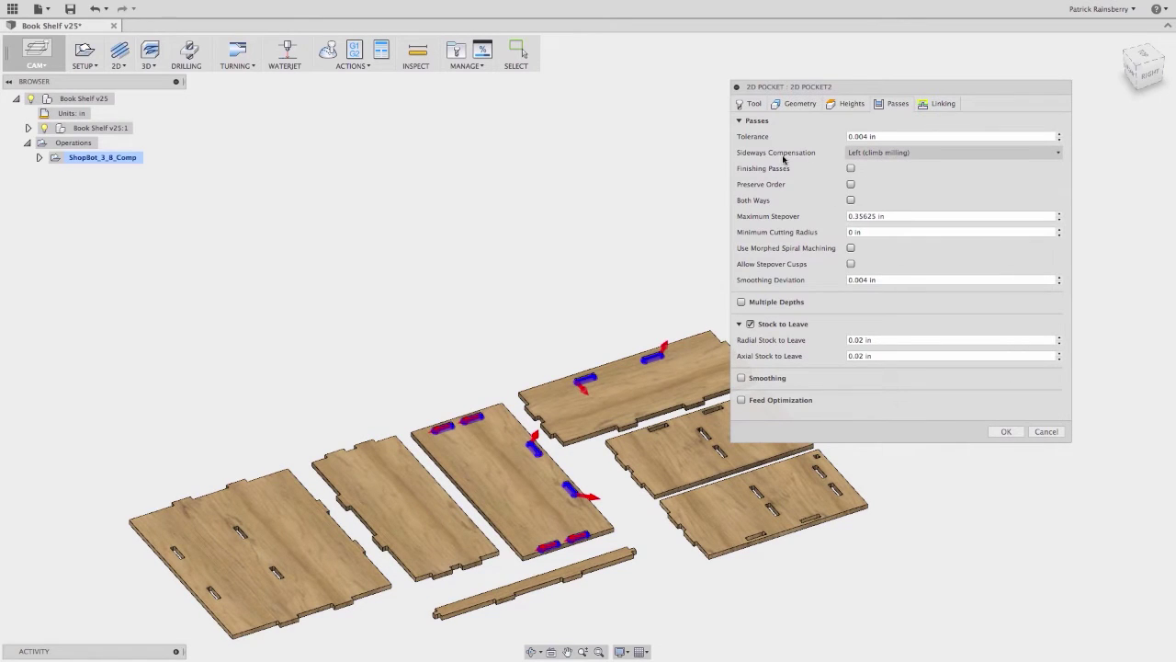
left_click(886, 154)
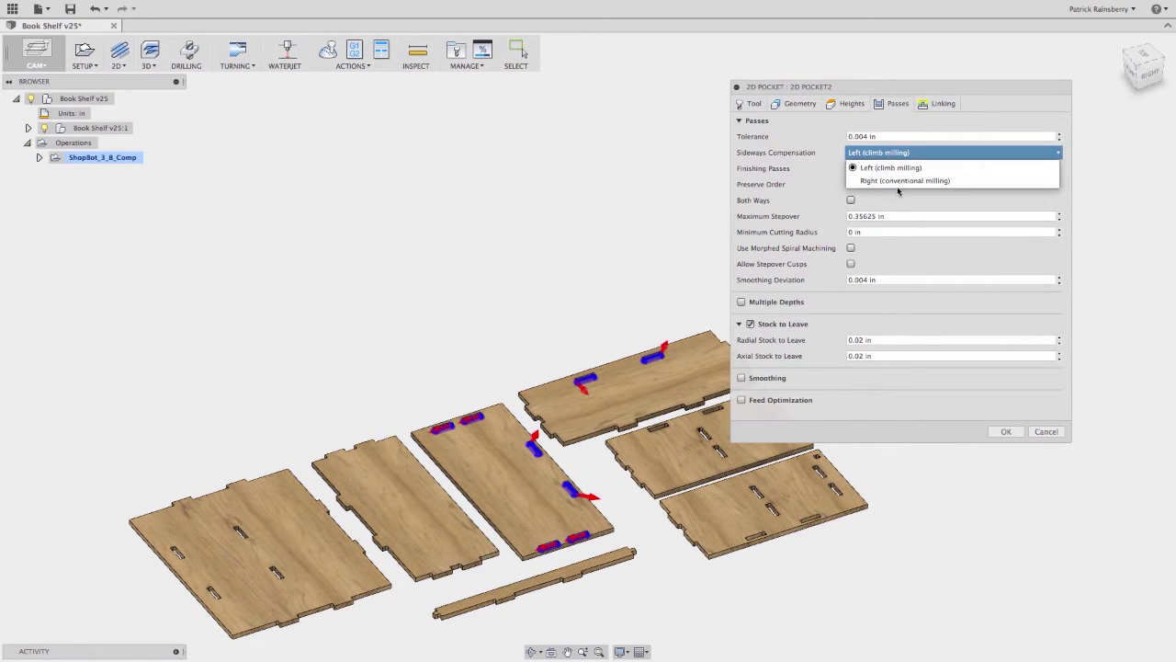
left_click(897, 182)
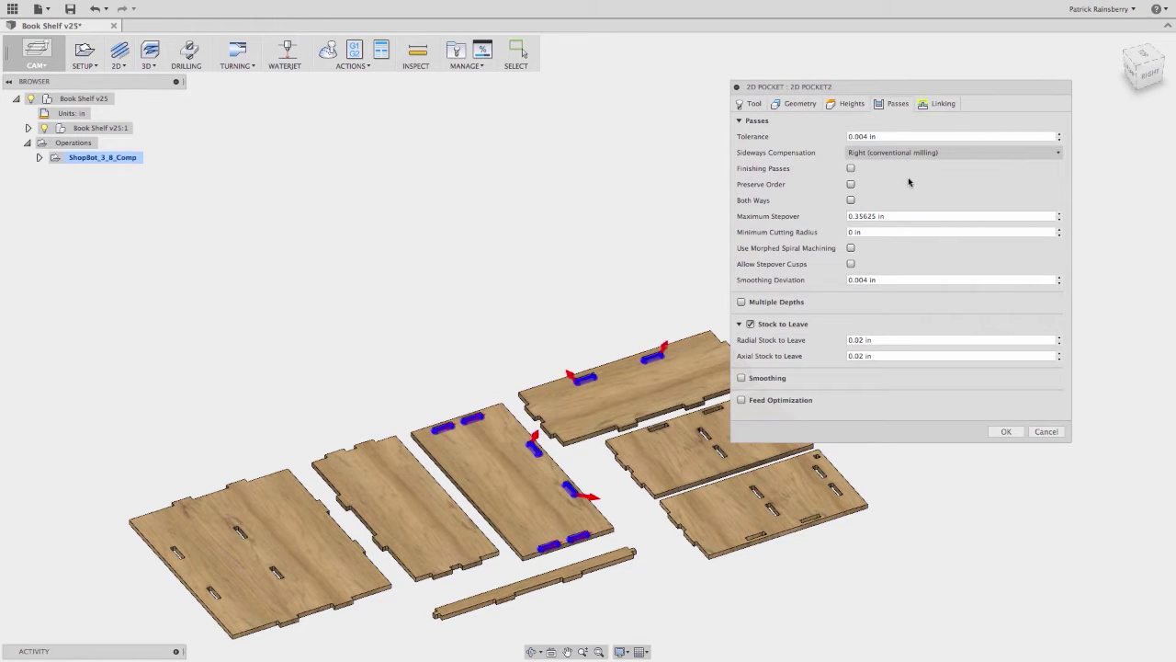
- Set the pocket passes' maximum stepover to 0.1875 in
left_click(857, 215)
double_click(857, 216)
type("2875")
key("Tab")
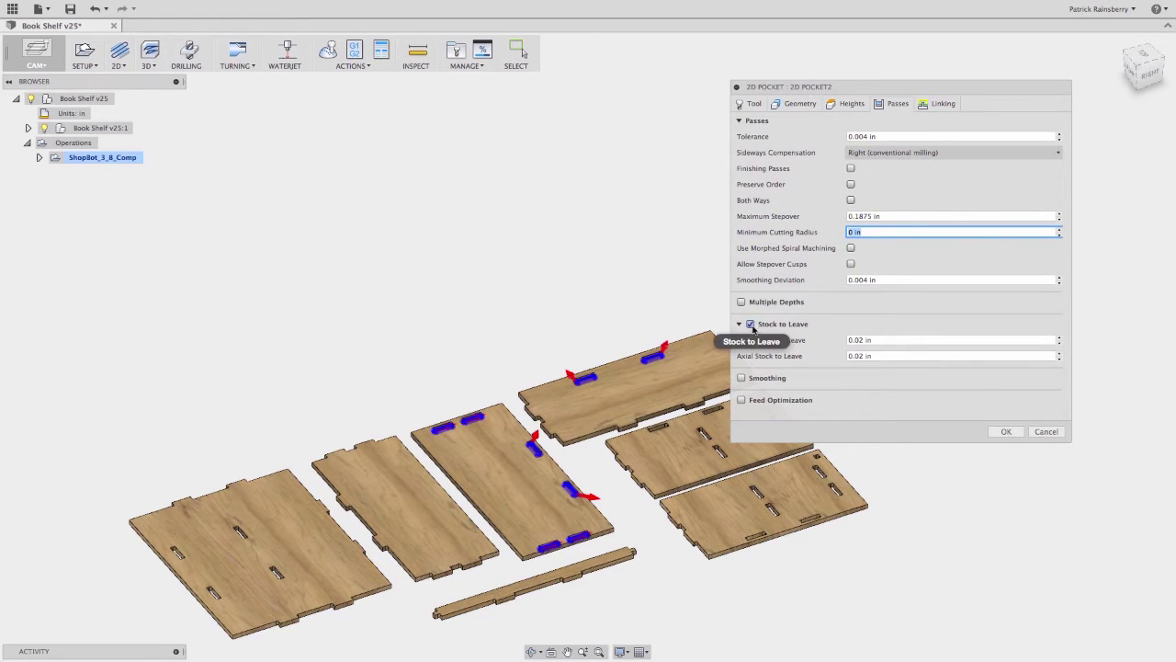
- Turn off Stock to Leave and enable Multiple Depths for the pocket with a maximum roughing stepdown of 0.1875 in
mouse_move(754, 329)
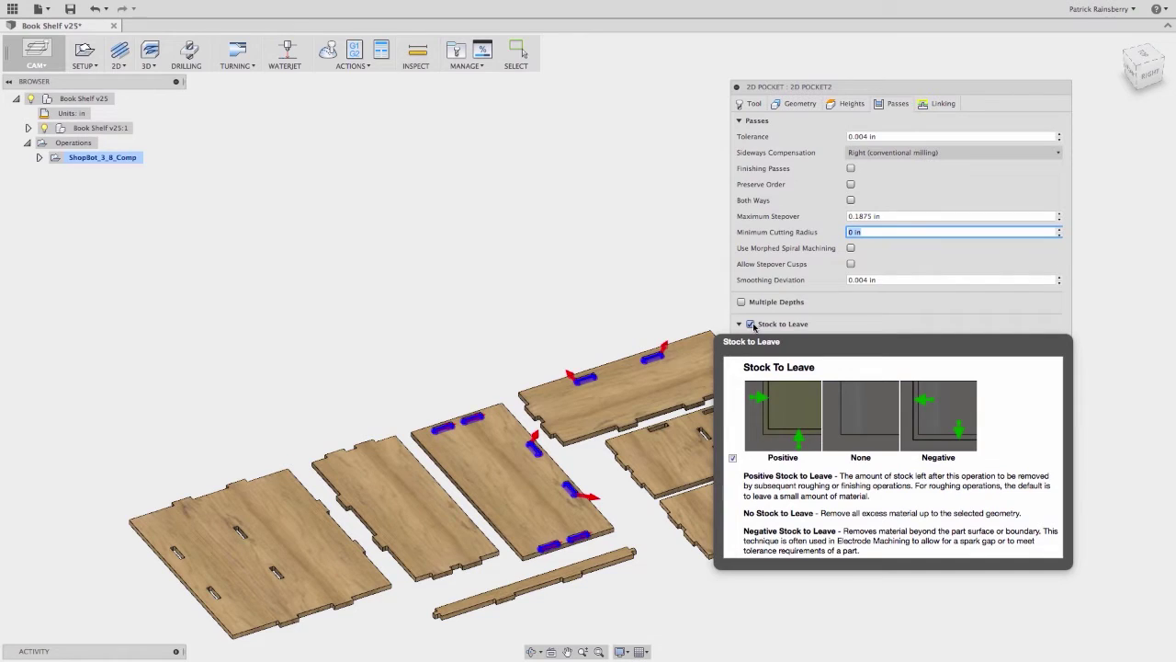
left_click(750, 324)
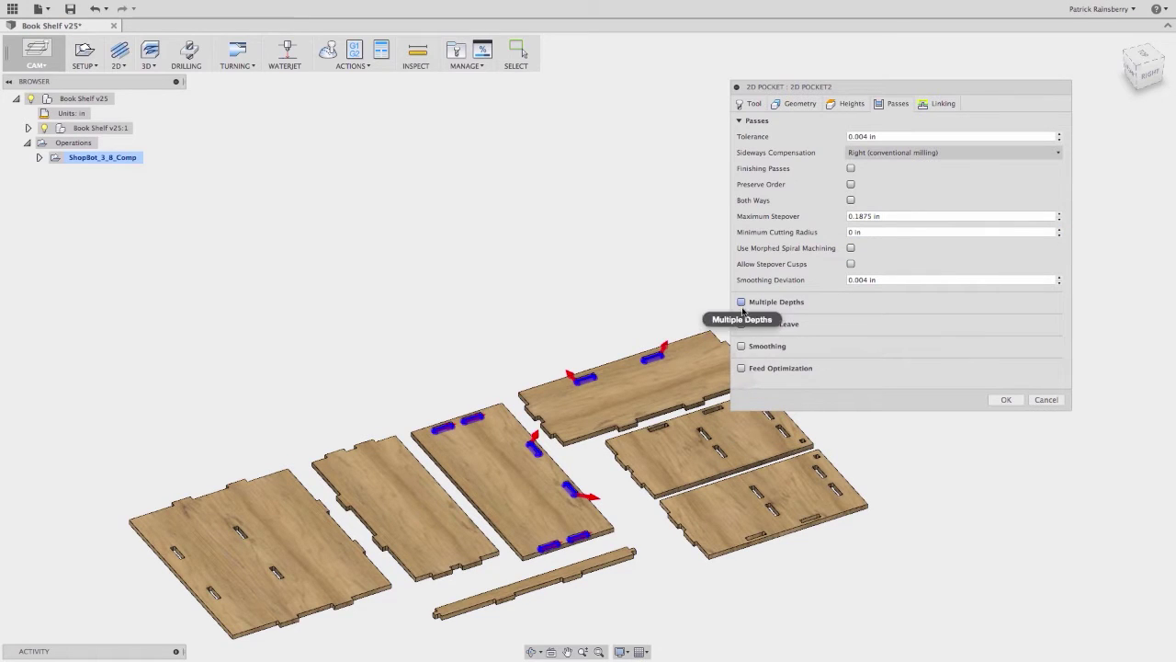
left_click(741, 302)
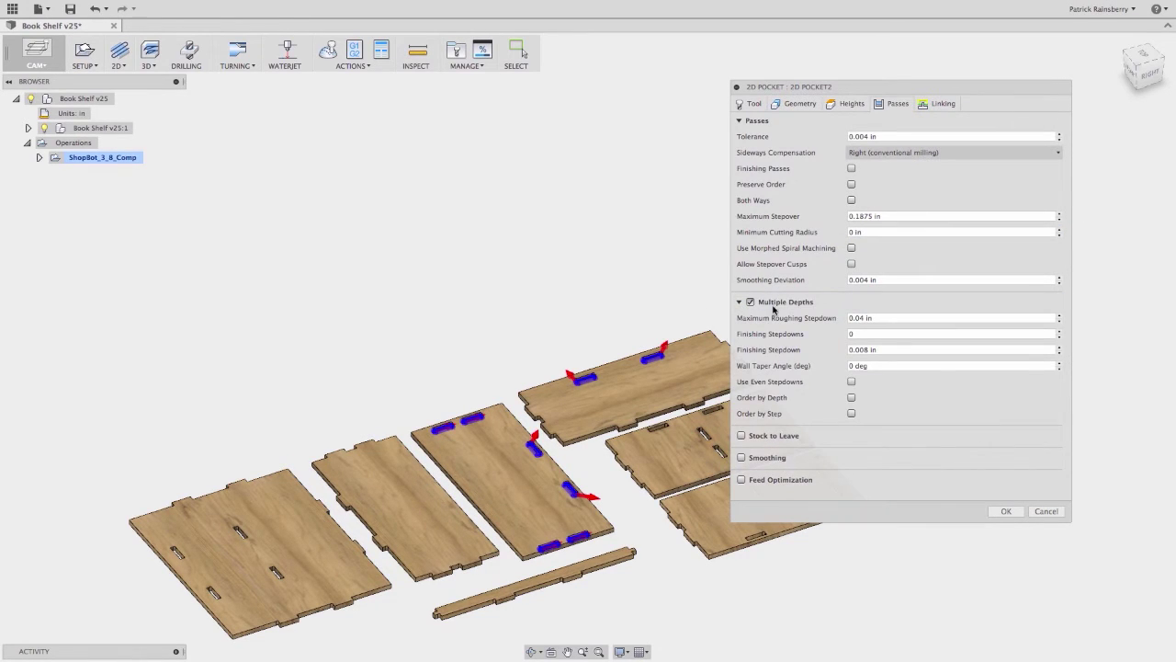
left_click(856, 318)
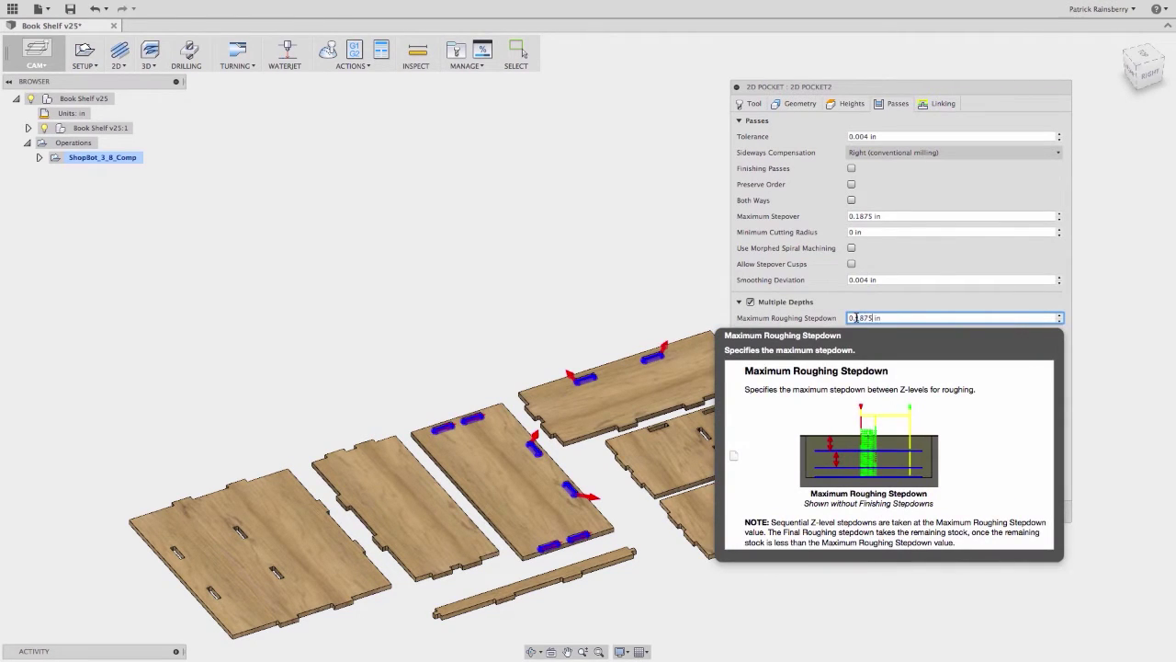
key("Tab")
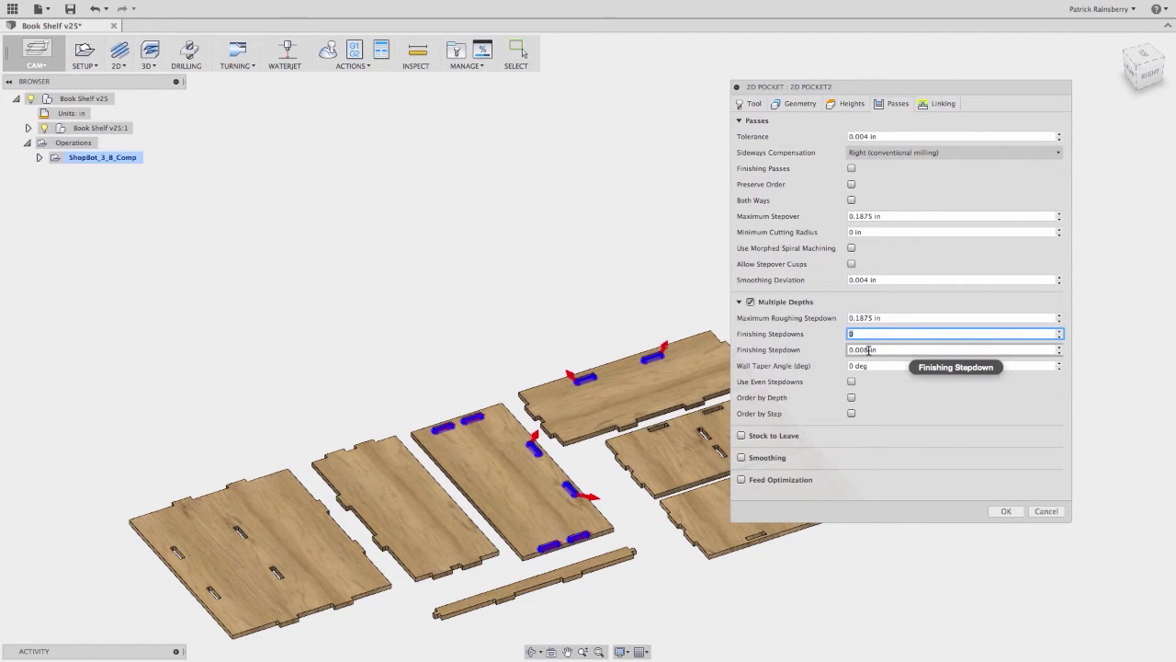
- Set the pocket's finishing stepdown to 0.1875 in
left_click(862, 350)
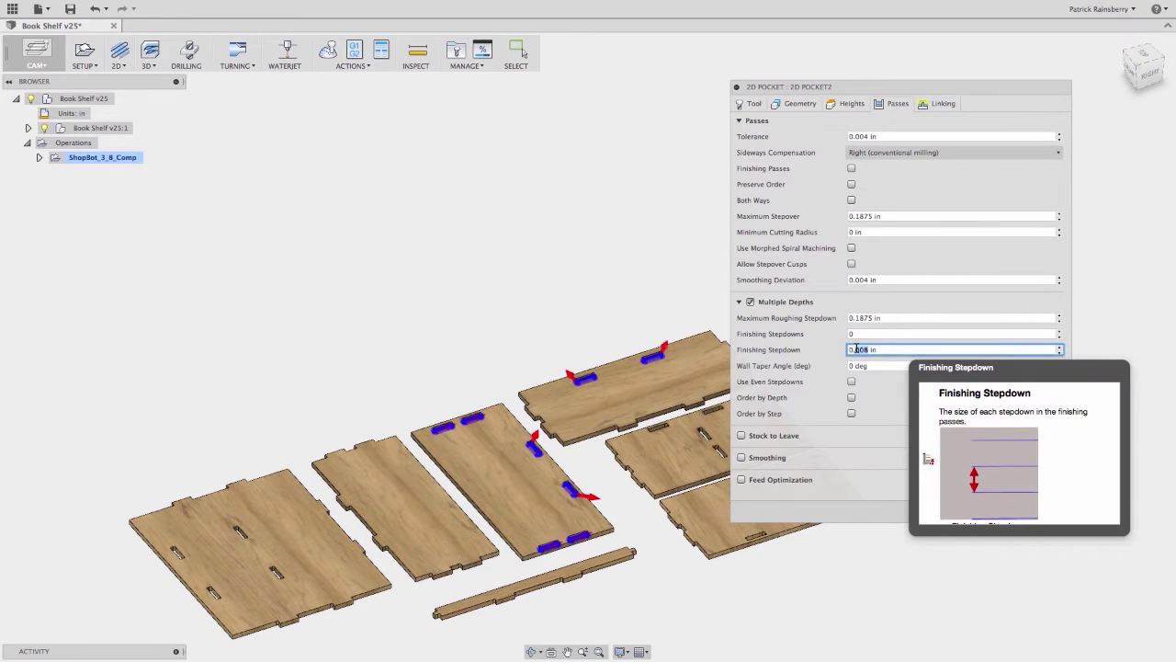
type("187")
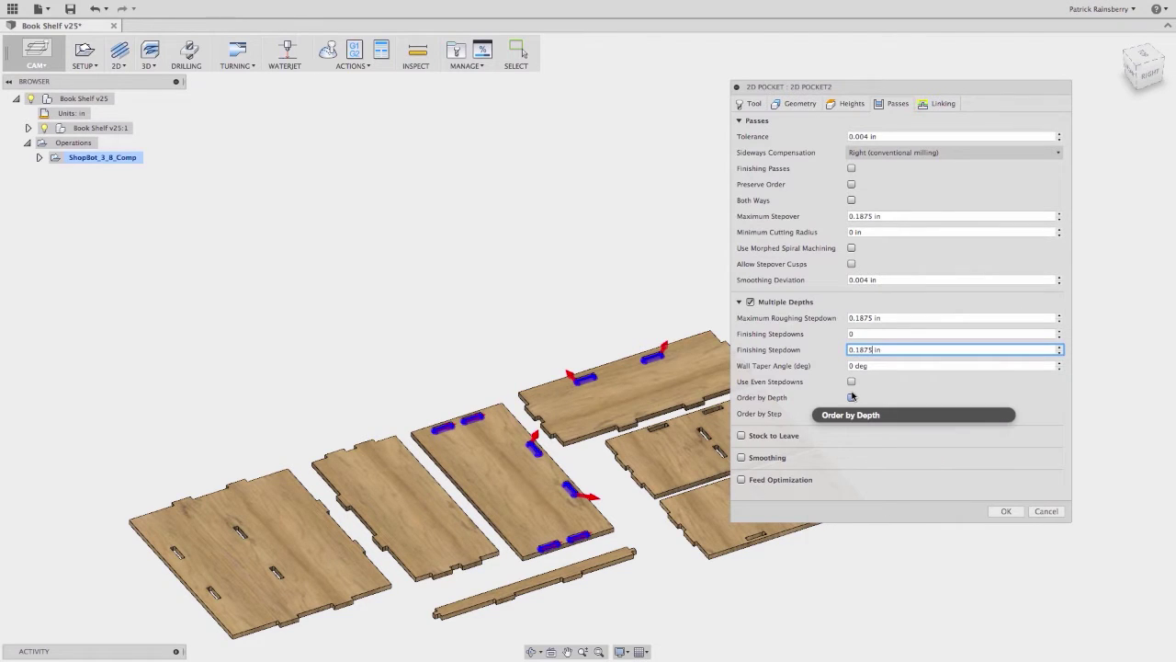
type("5")
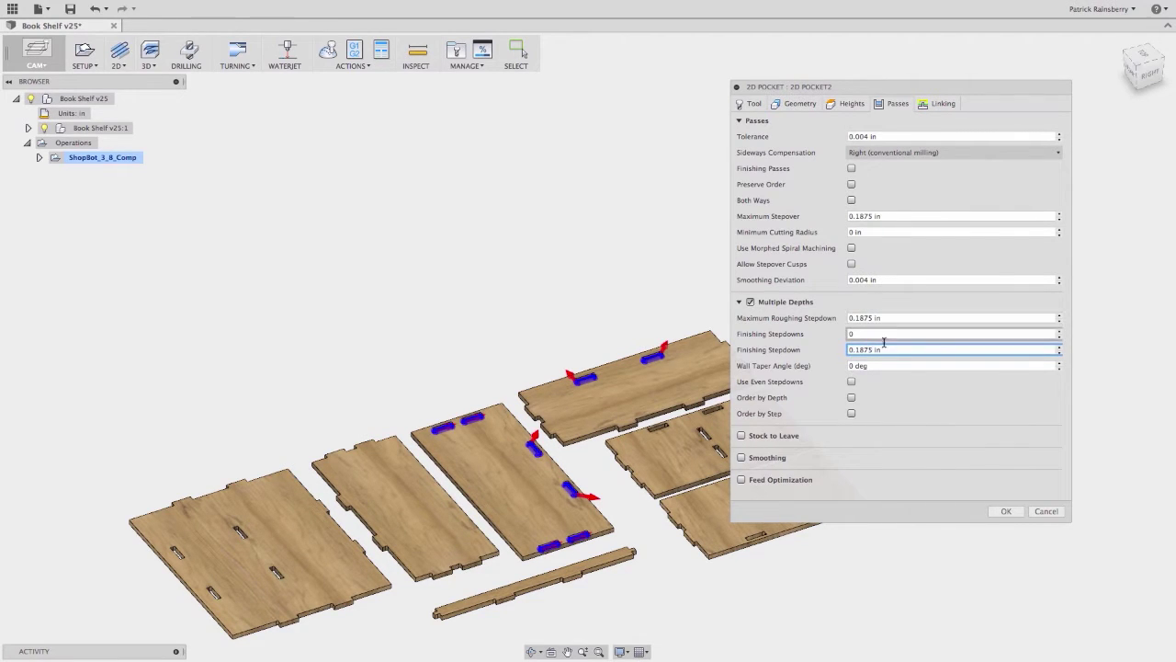
- Set the pocket's linking ramp type to Plunge and generate the 2D Pocket toolpath
left_click(938, 109)
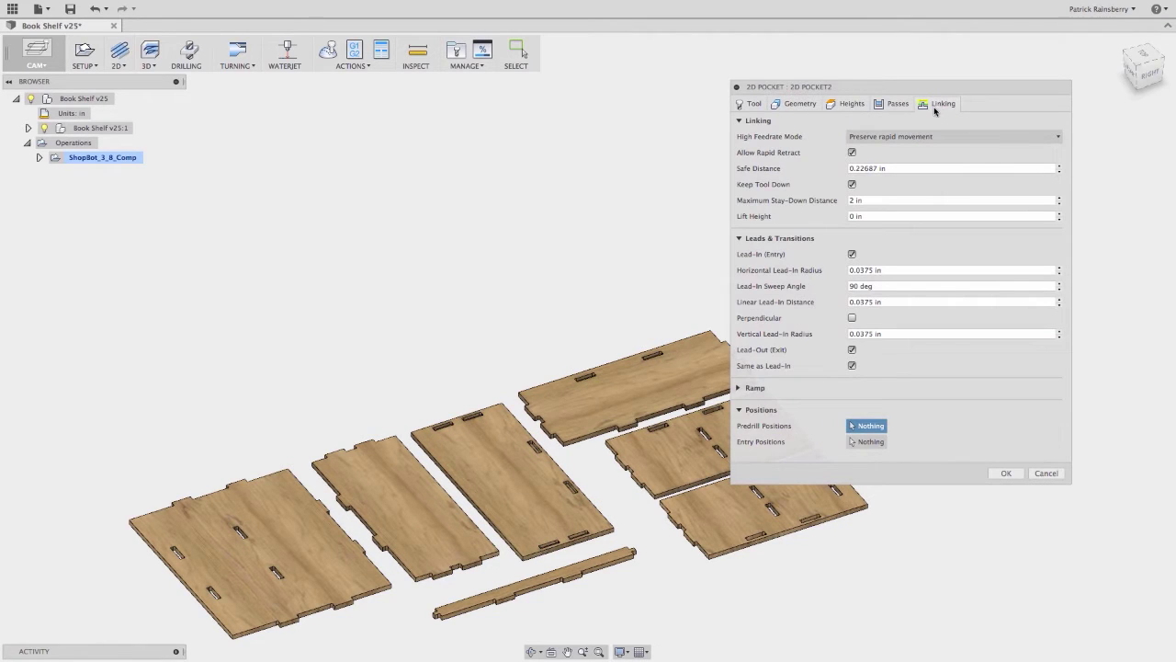
left_click(744, 389)
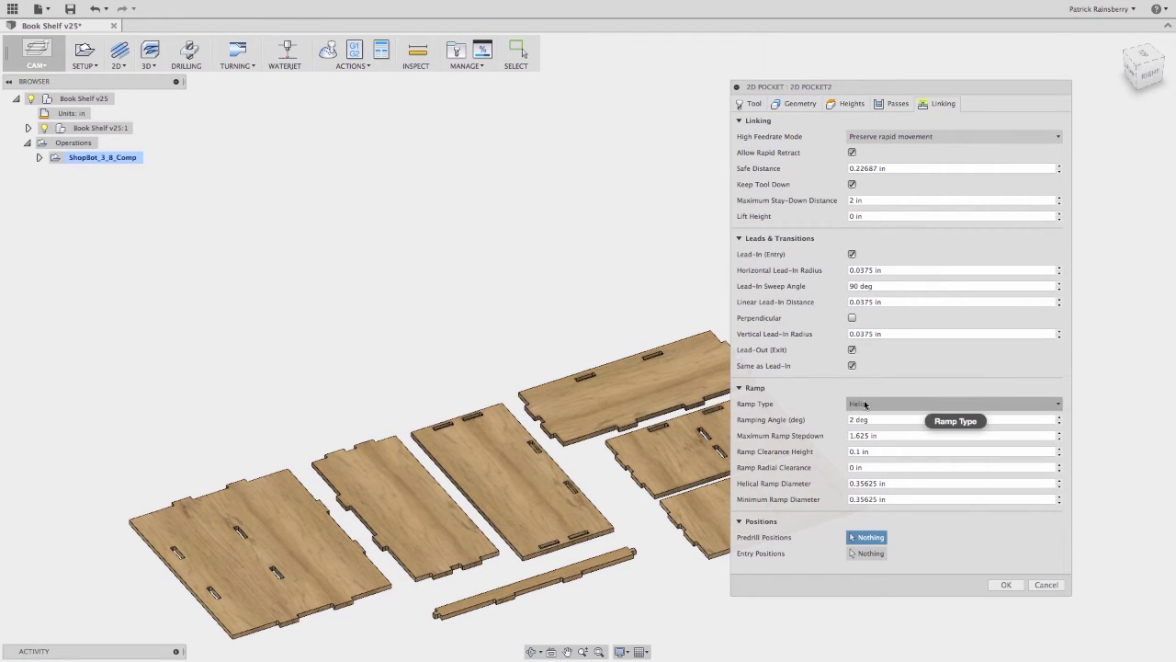
mouse_move(863, 403)
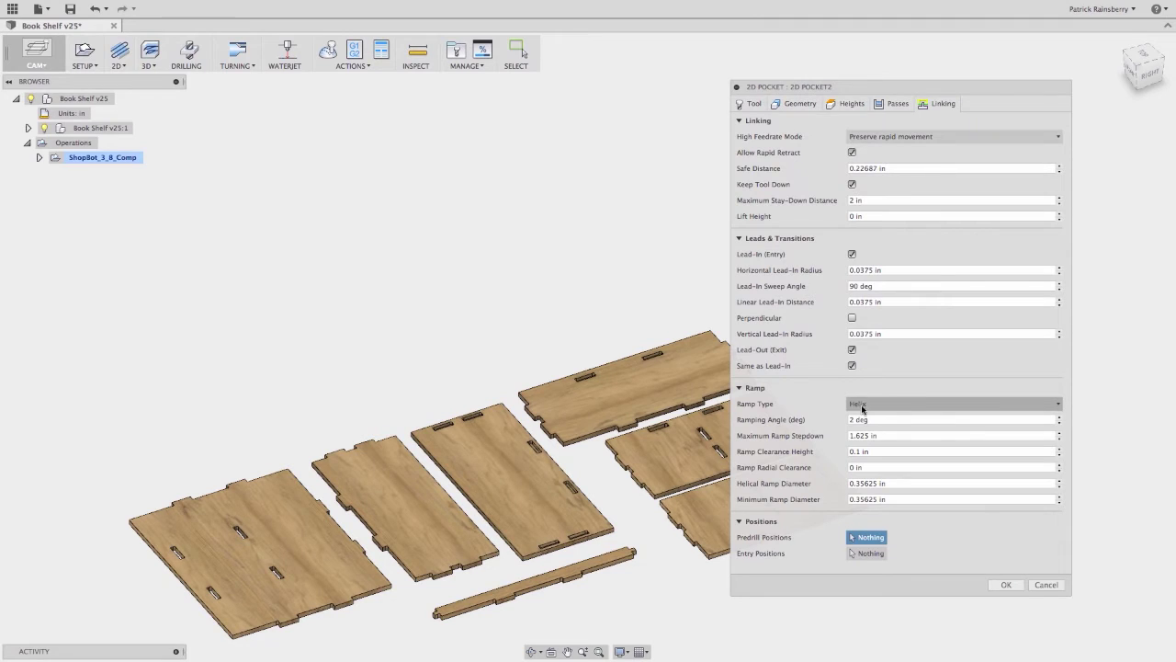
left_click(862, 406)
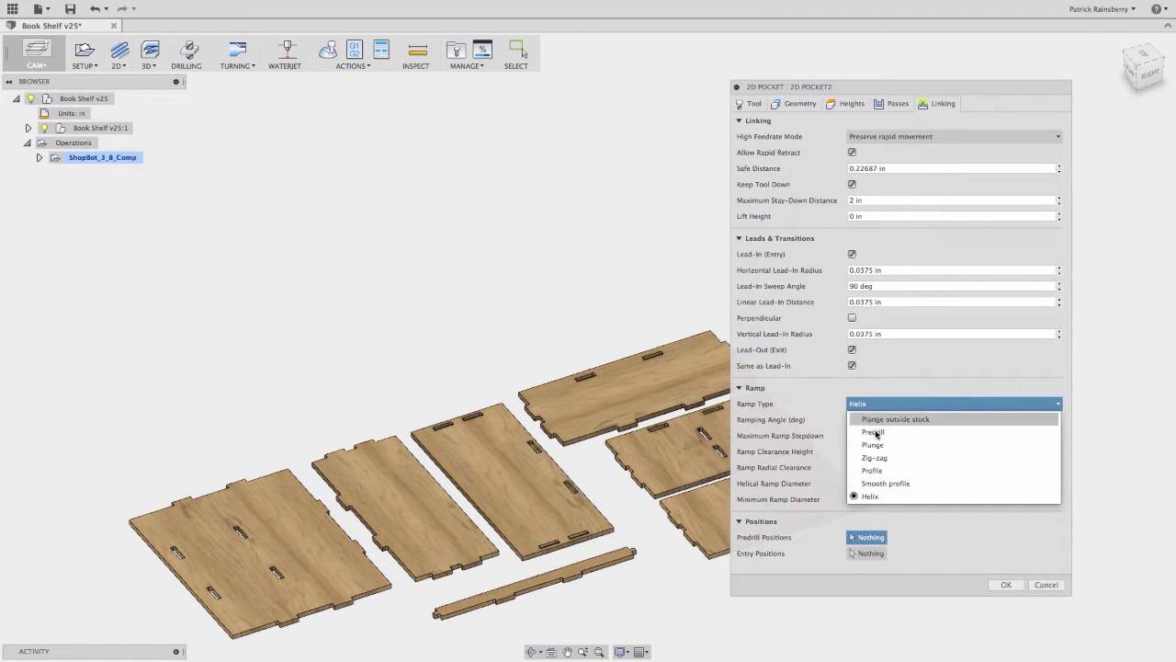
mouse_move(906, 421)
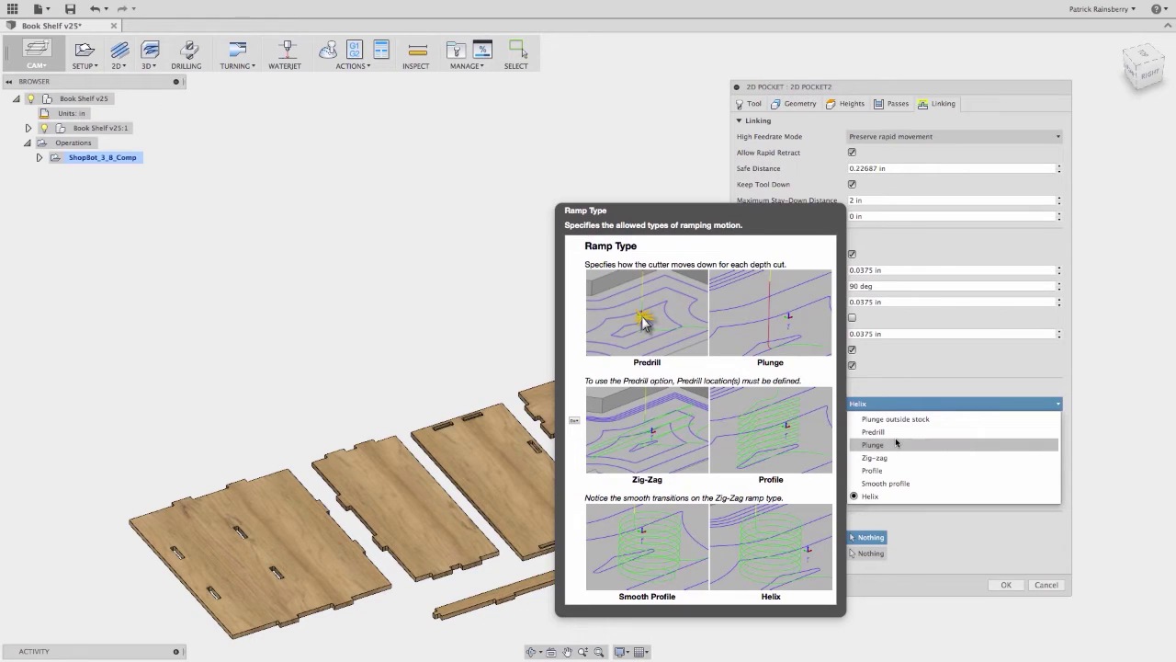
left_click(895, 443)
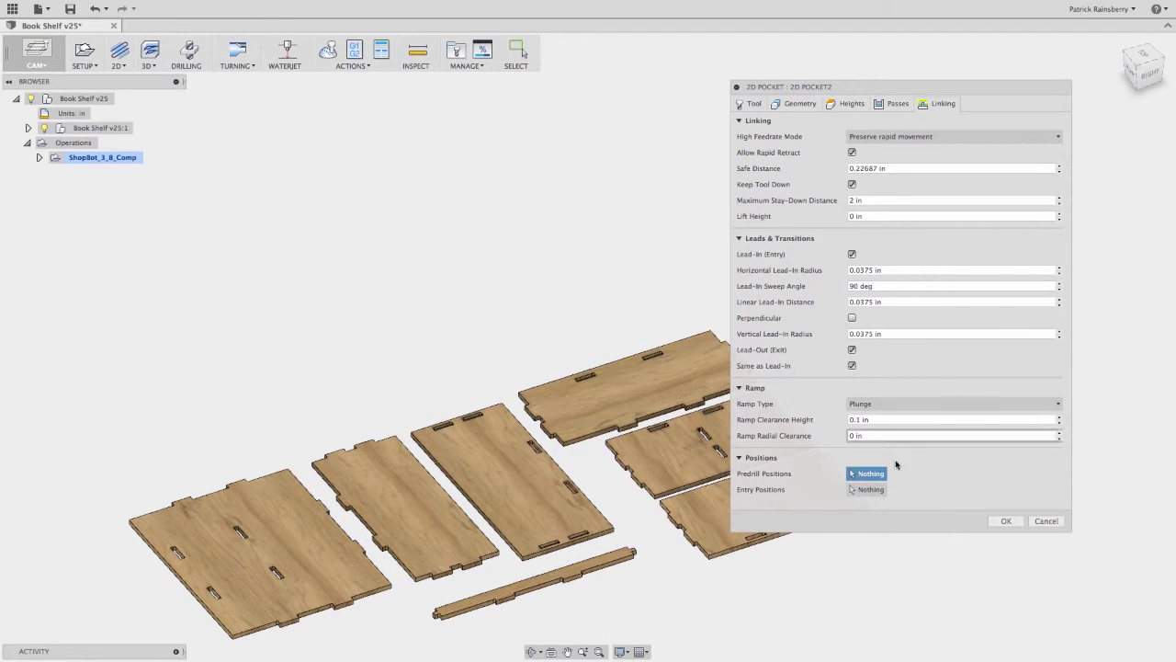
left_click(1006, 521)
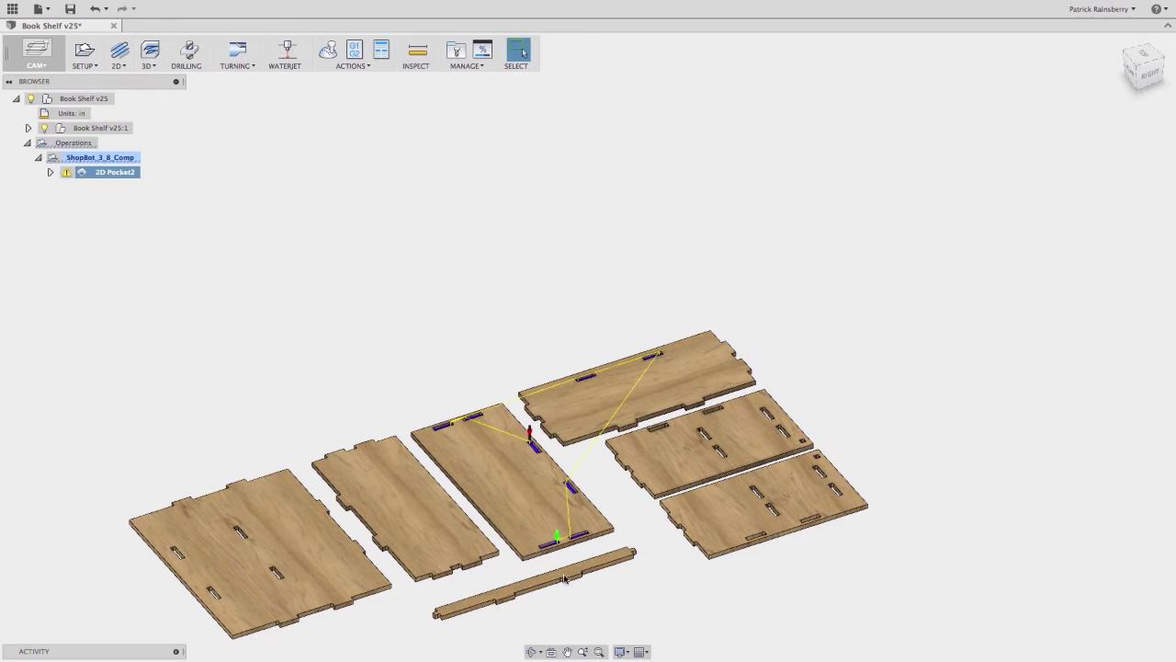
- Inspect the generated pocket toolpath in the blind slots of both panels
scroll(558, 542, "up", 10)
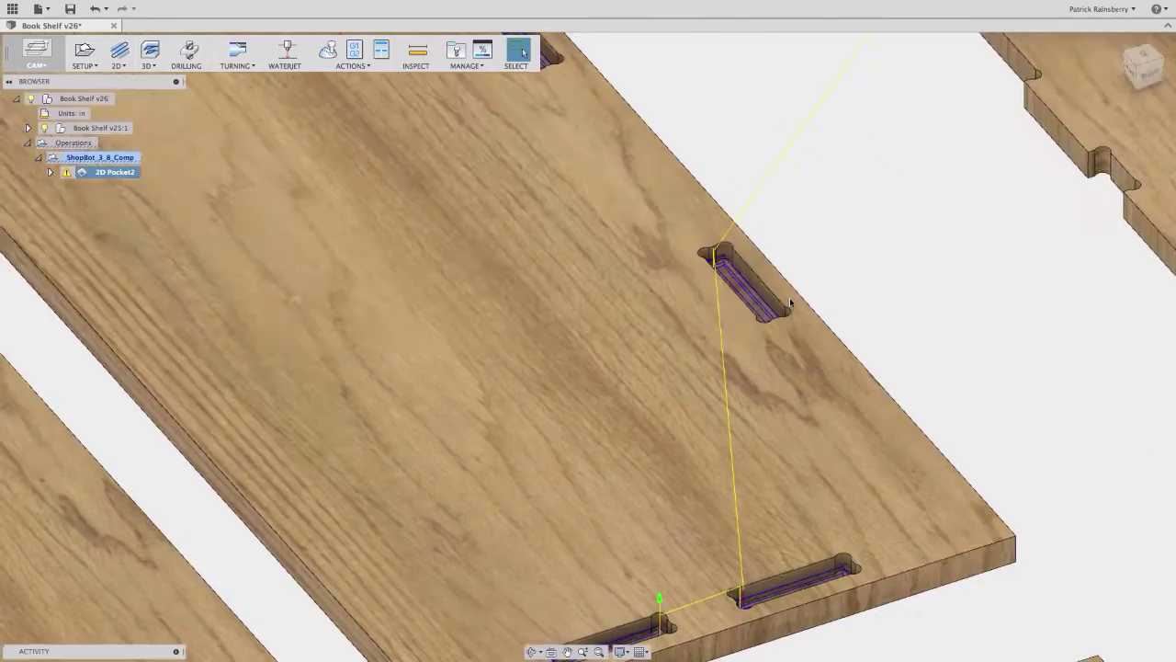
scroll(789, 297, "up", 5)
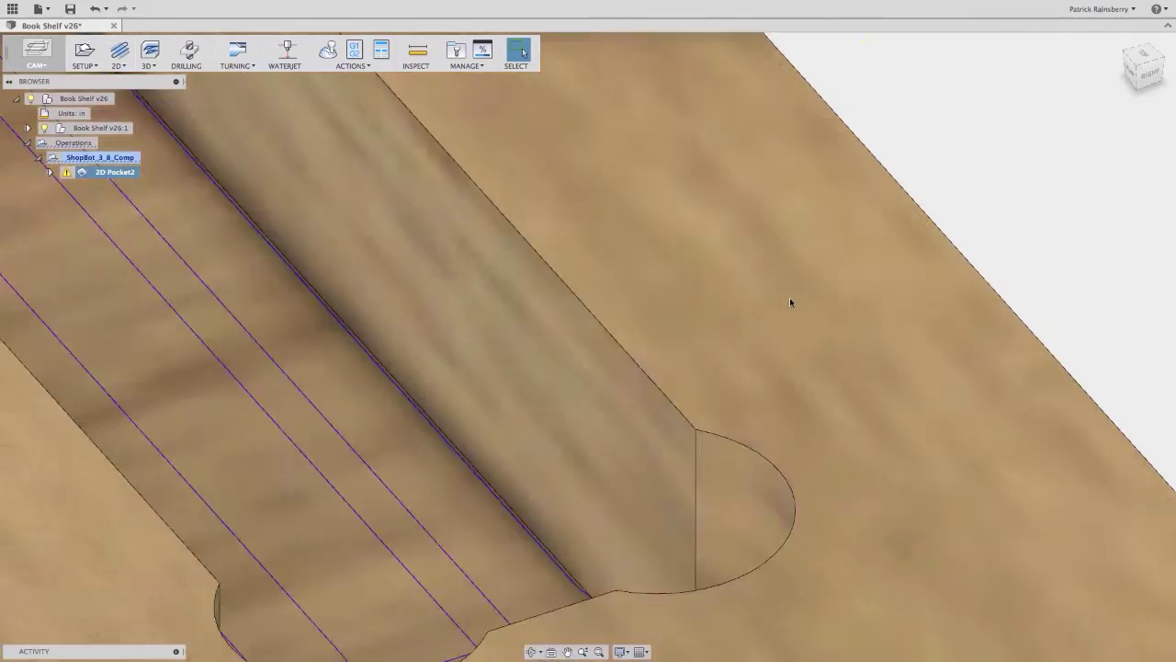
scroll(790, 297, "down", 15)
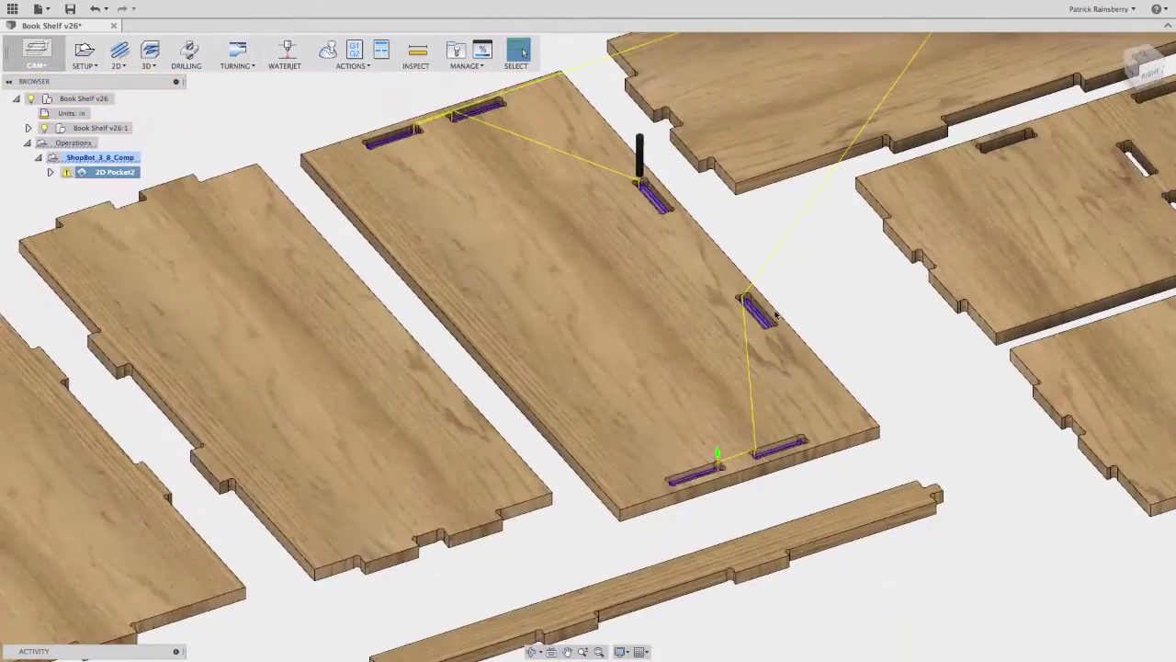
middle_click_drag(777, 315, 646, 398, "shift")
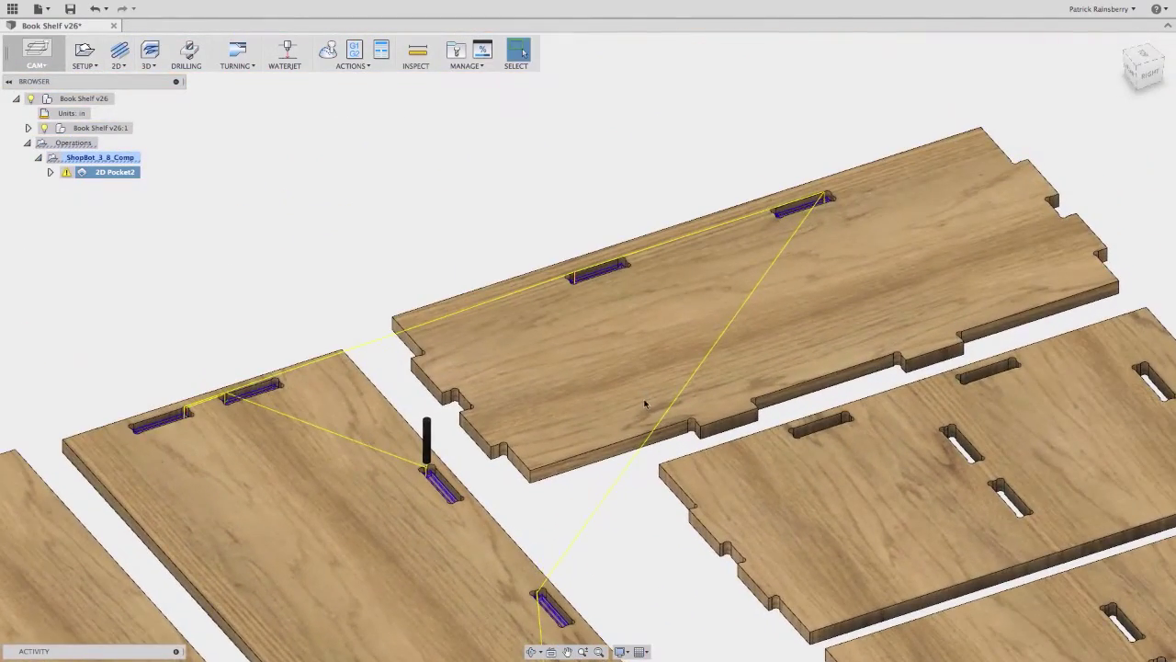
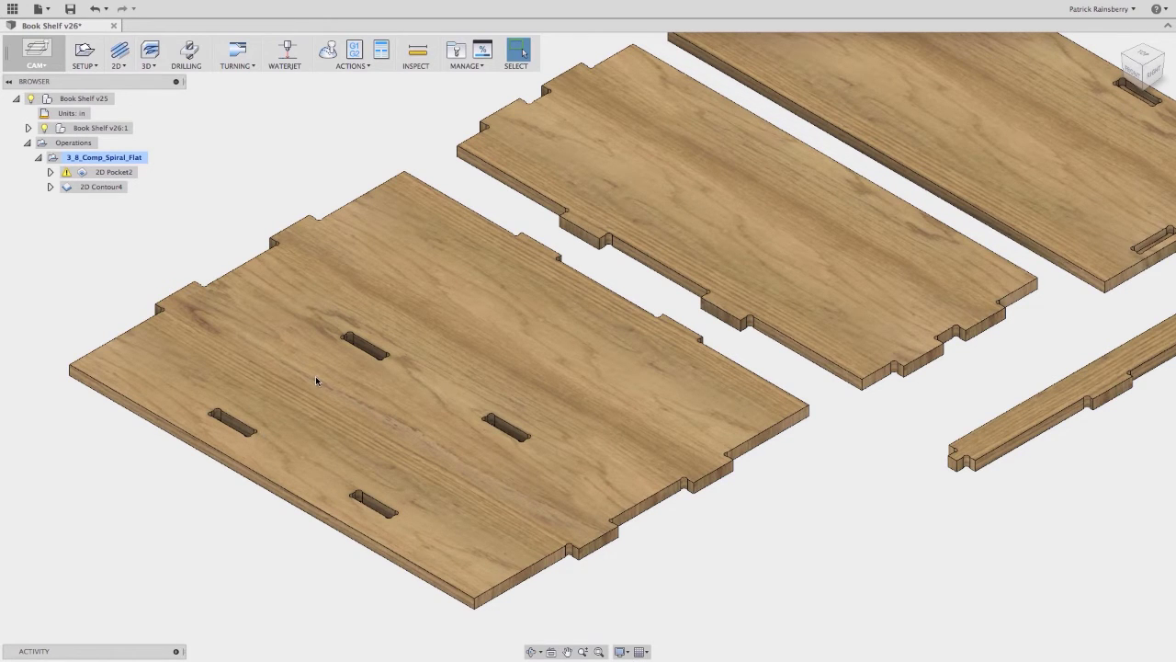
- Open the existing 2D Contour4 operation for editing
scroll(315, 376, "down", 8)
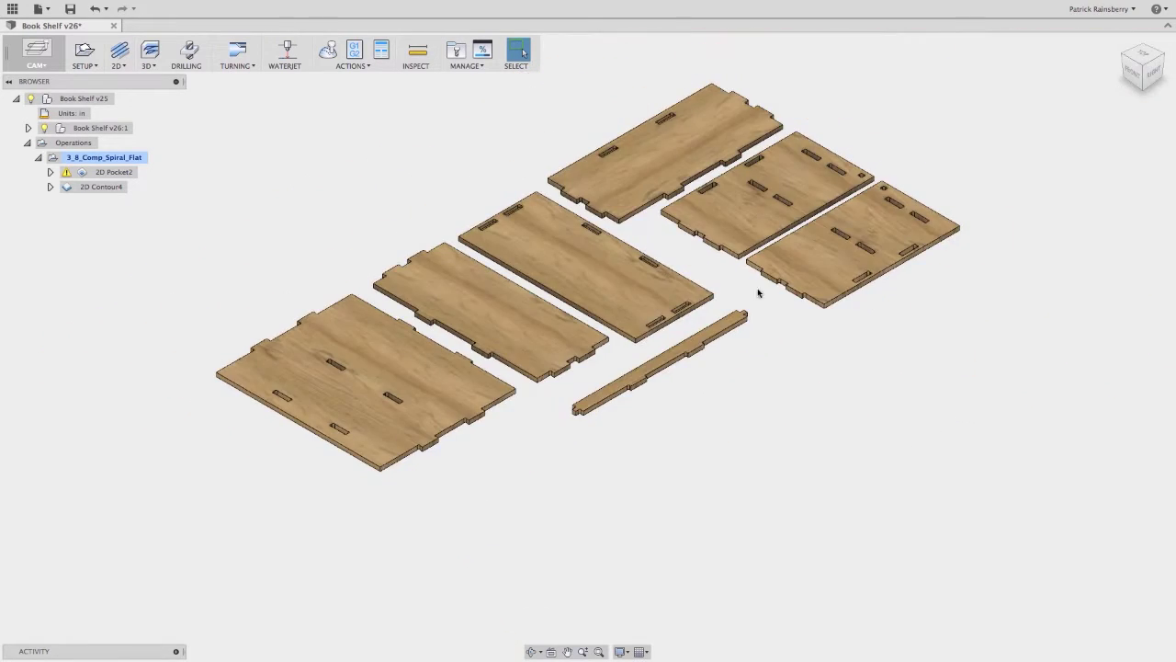
scroll(648, 54, "up", 3)
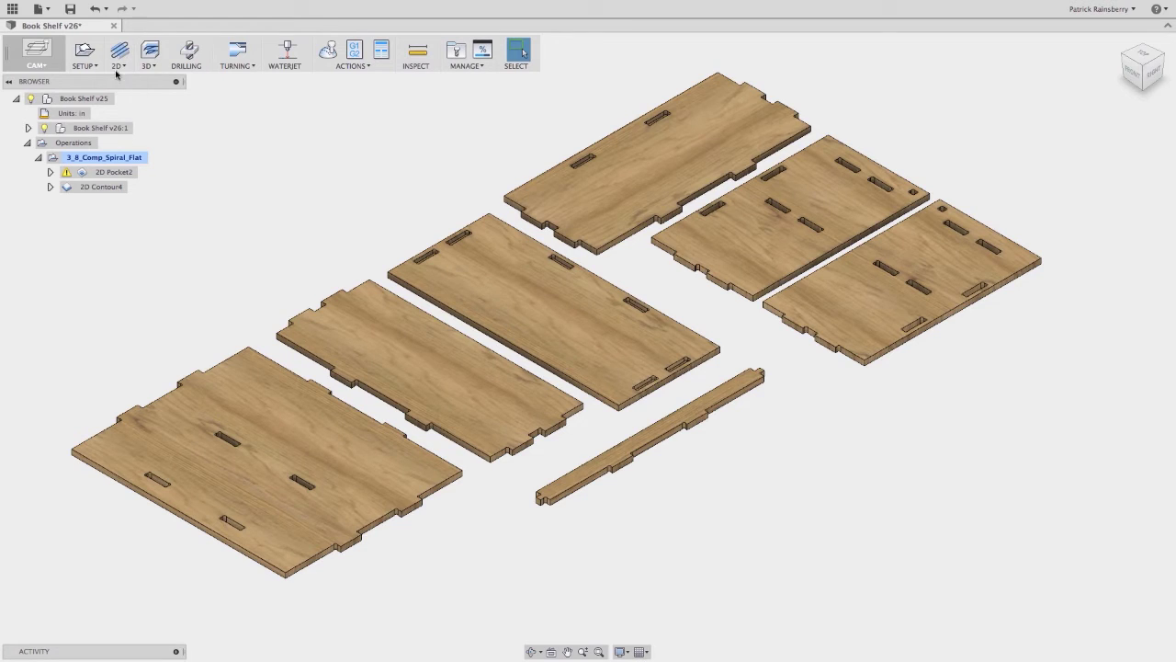
left_click(118, 66)
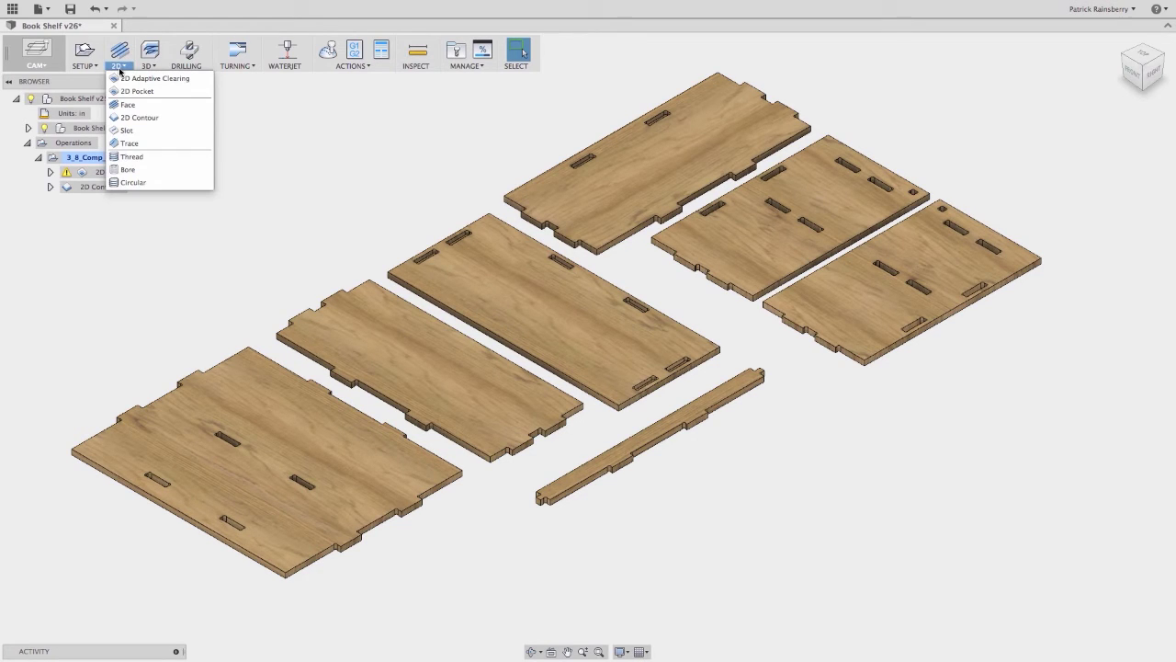
left_click(154, 278)
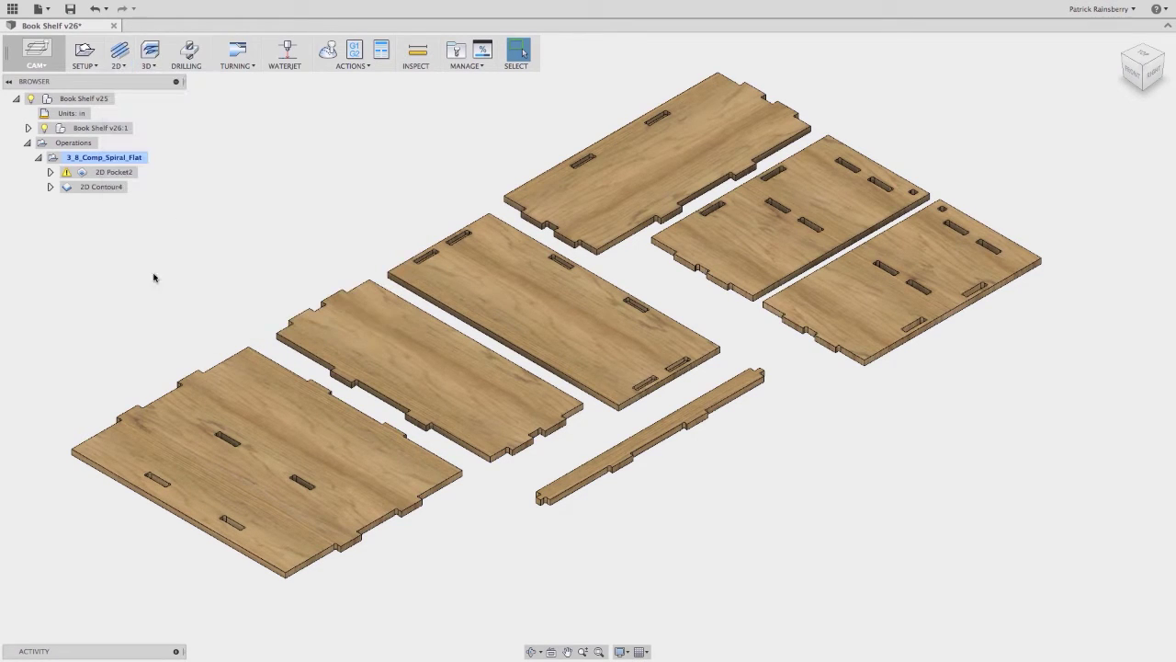
double_click(66, 189)
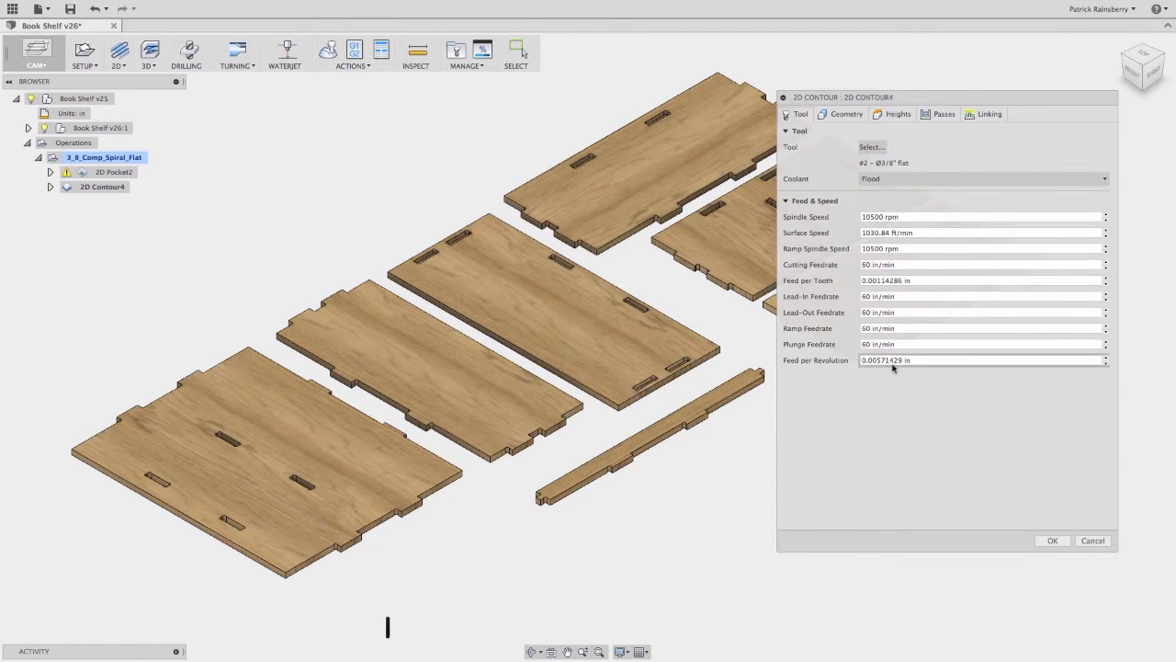
- Examine the contour geometry selections at the through slots and square holes on the three panels
left_click(844, 114)
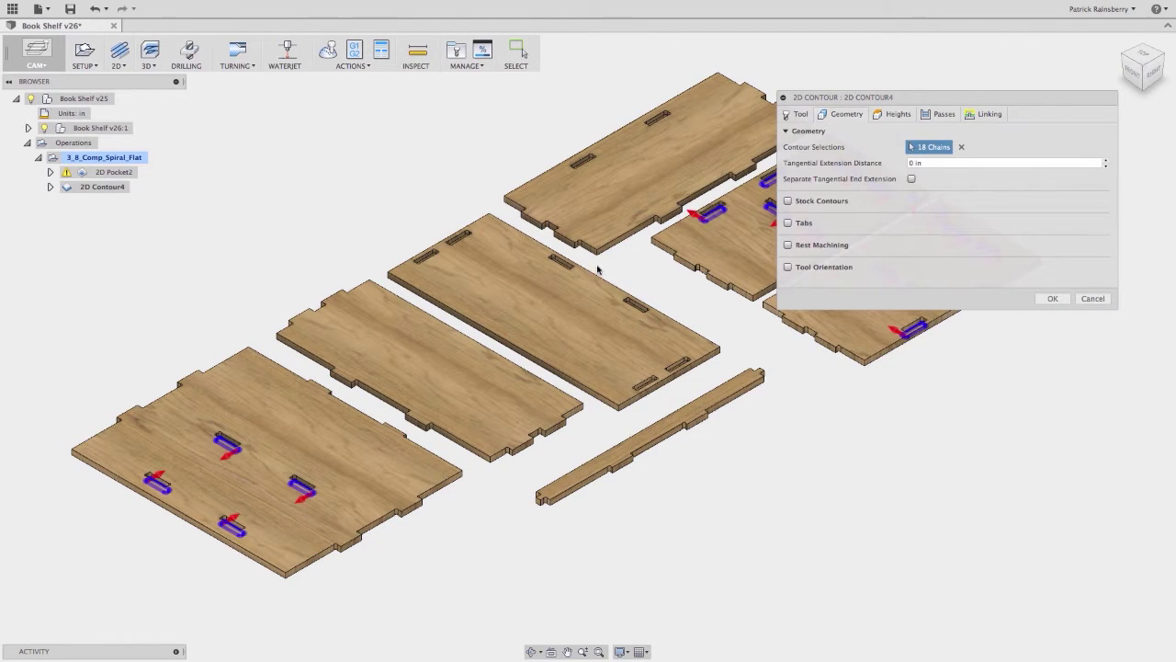
scroll(598, 268, "right", 5)
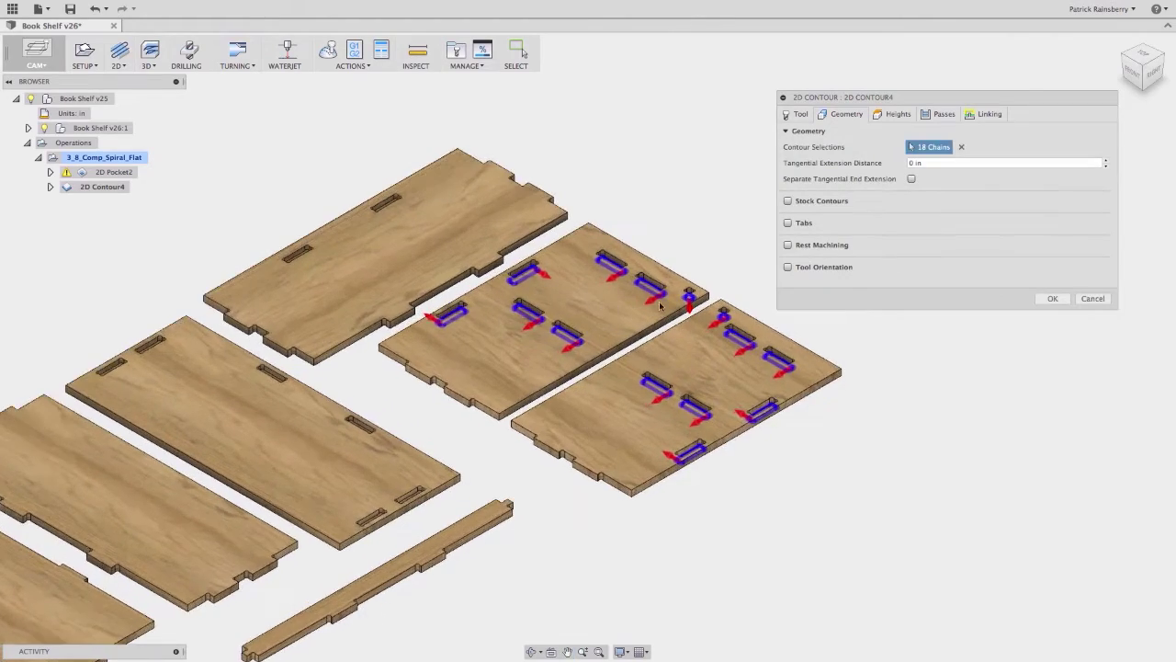
scroll(659, 306, "up", 10)
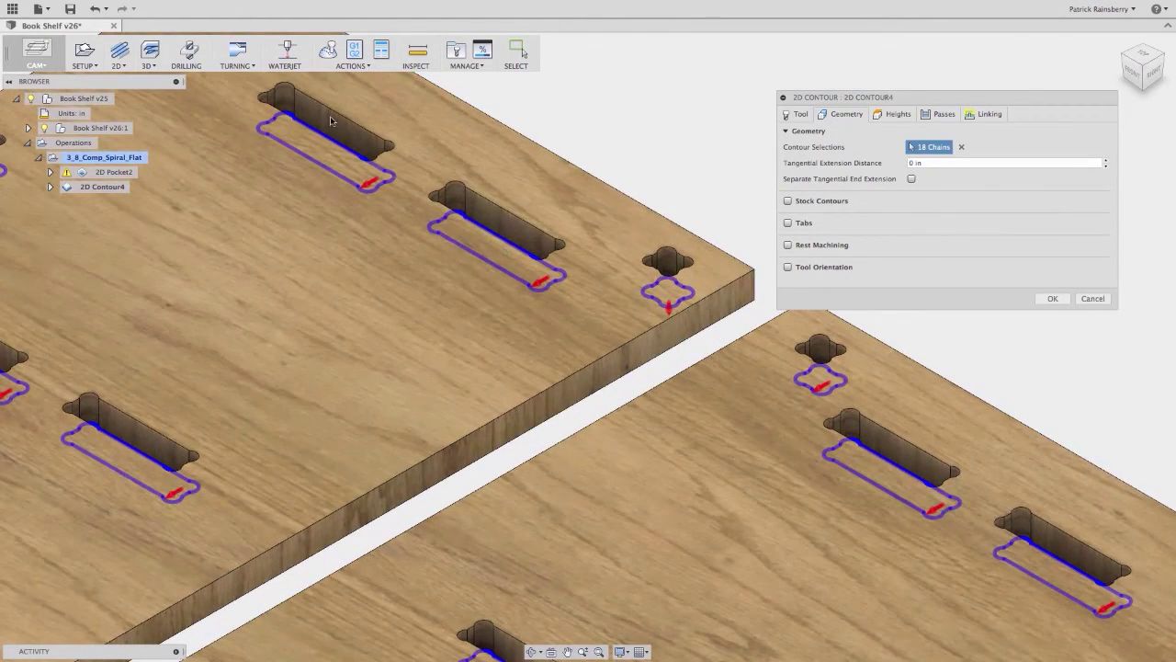
scroll(527, 340, "down", 2)
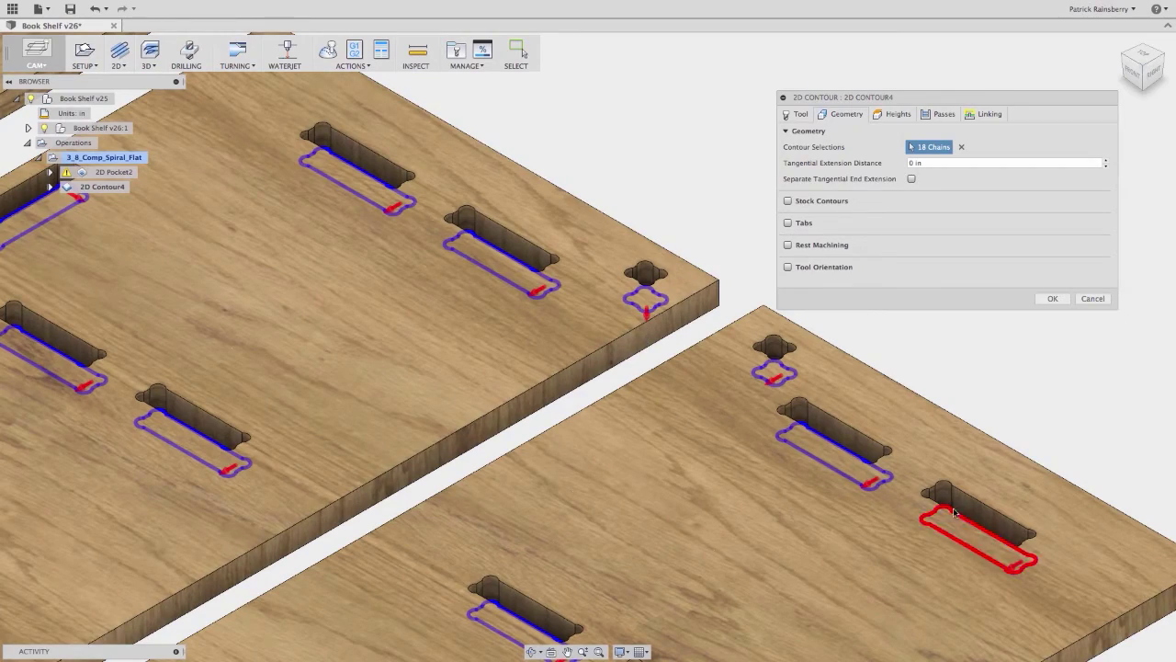
scroll(567, 488, "down", 10)
scroll(475, 495, "up", 15)
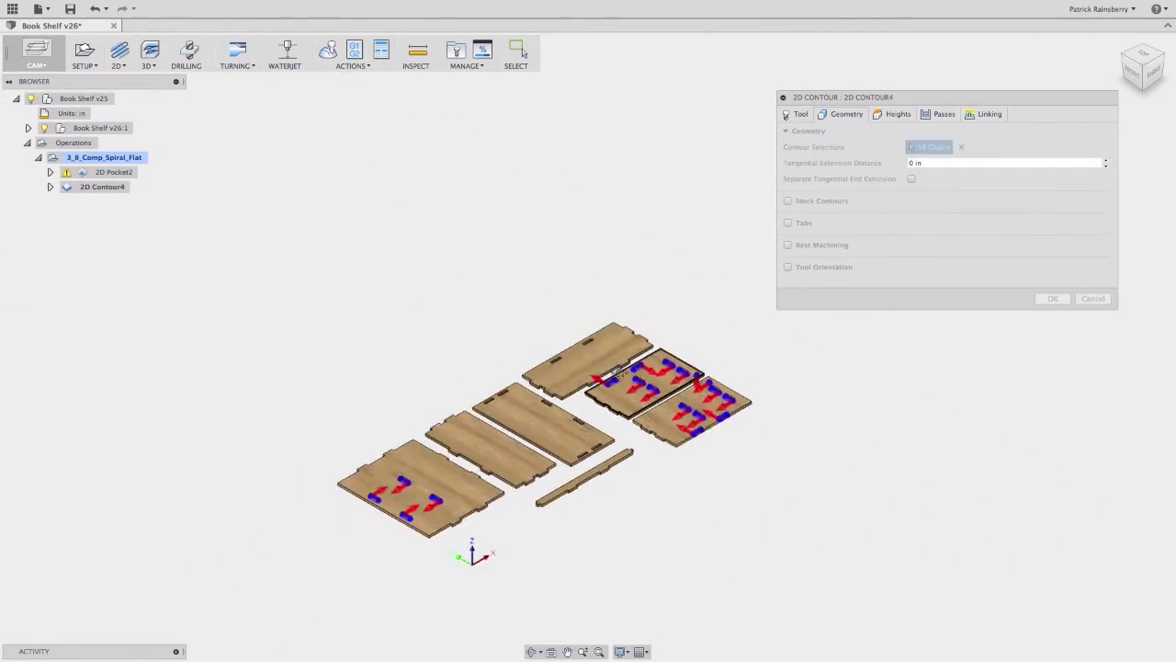
scroll(498, 455, "up", 5)
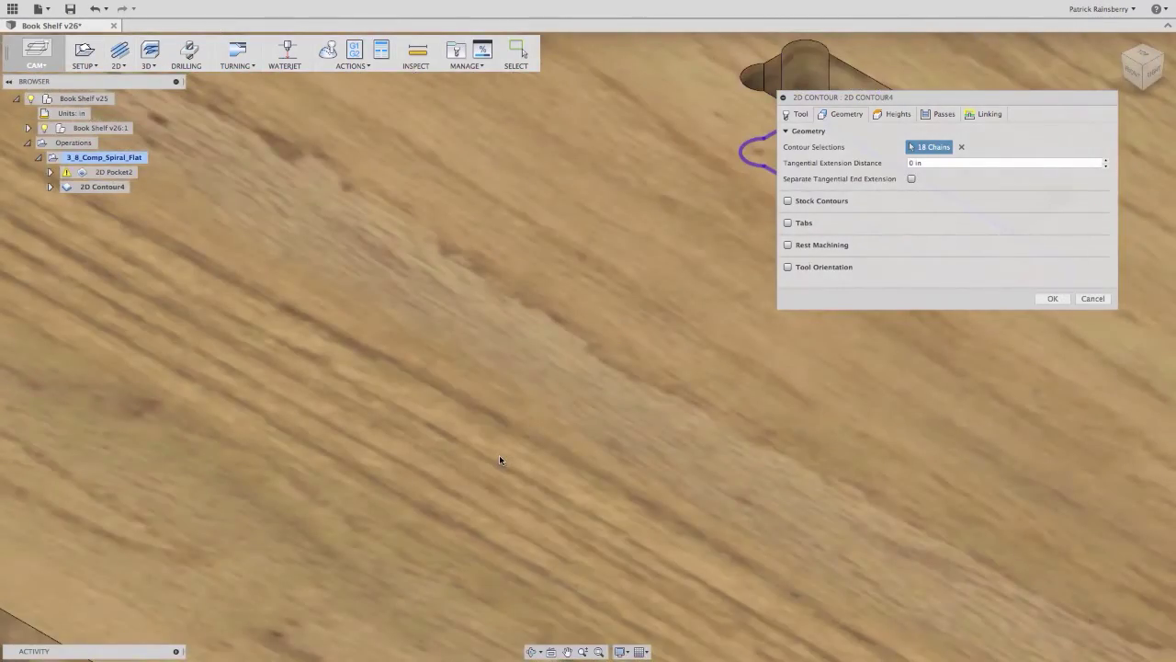
scroll(499, 455, "down", 15)
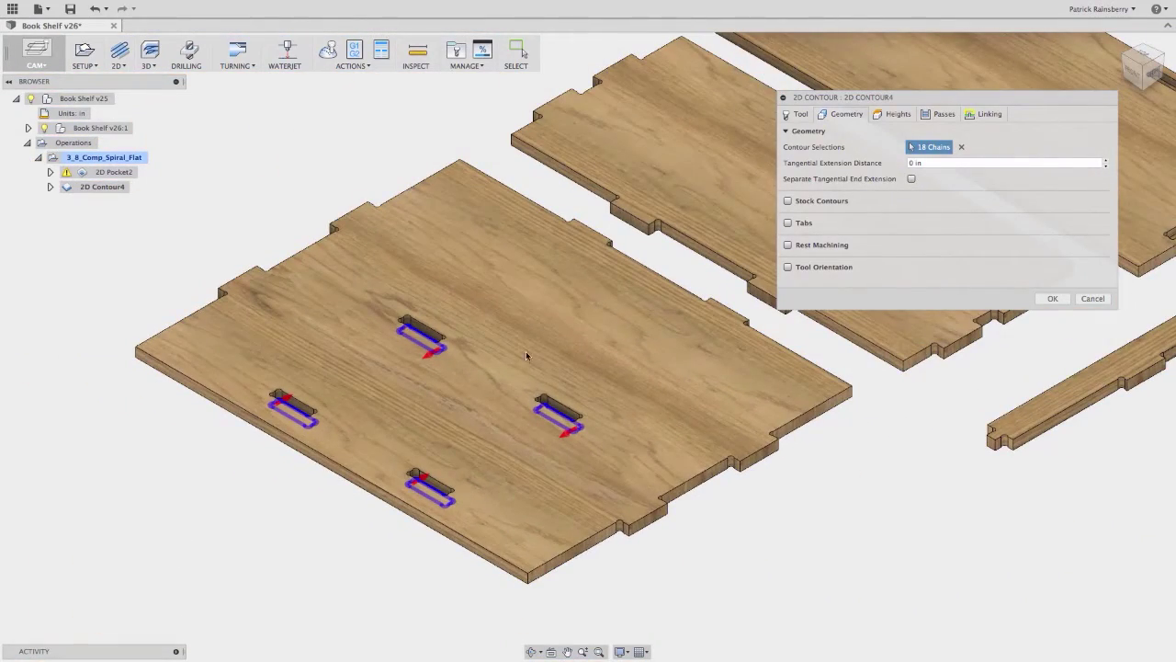
scroll(334, 406, "down", 10)
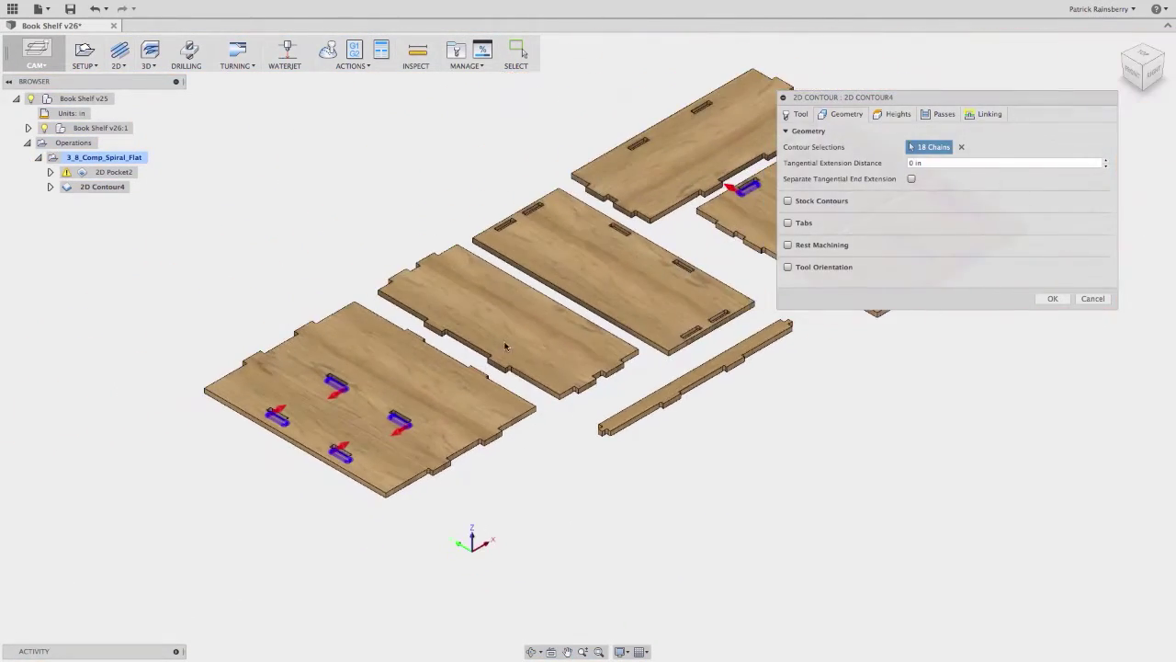
scroll(535, 314, "up", 3)
middle_click_drag(534, 313, 352, 361)
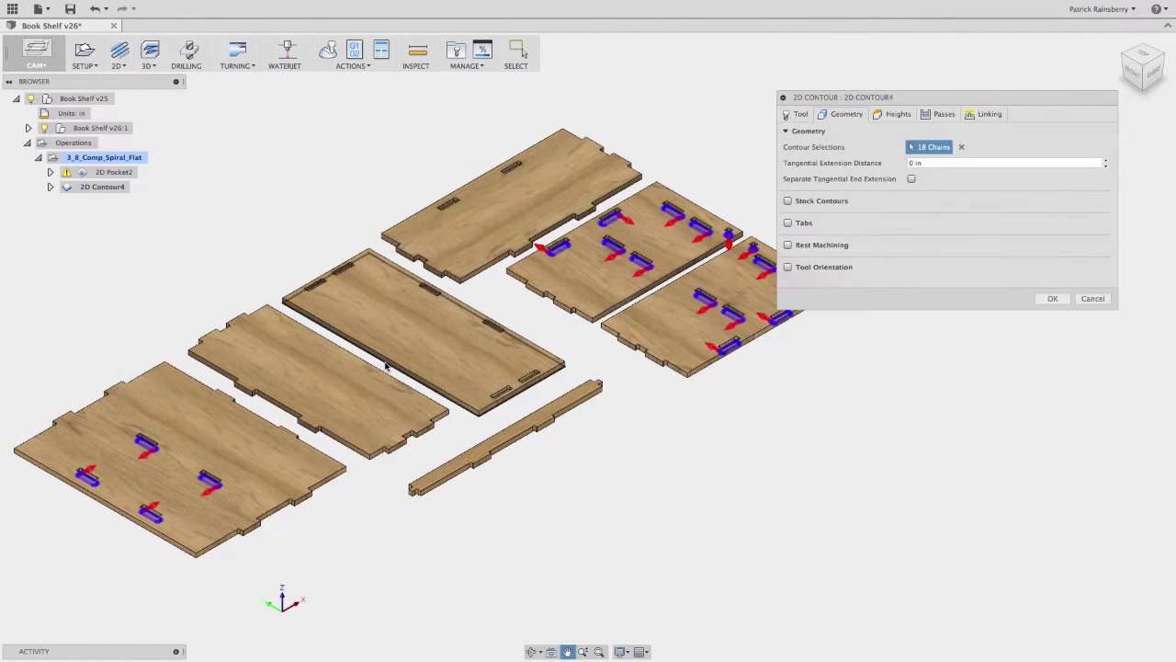
- Examine the 2D Contour4 heights and passes settings, including side compensation and the multiple-depths stepdown
left_click(887, 115)
left_click(941, 114)
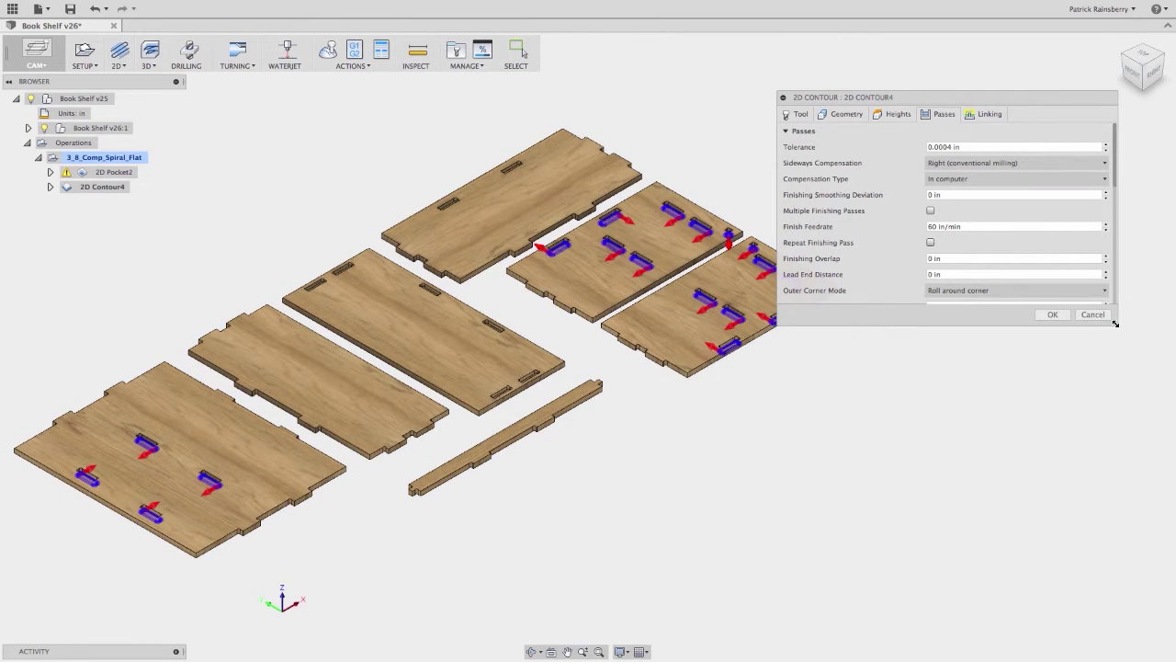
left_click_drag(1114, 324, 1101, 613)
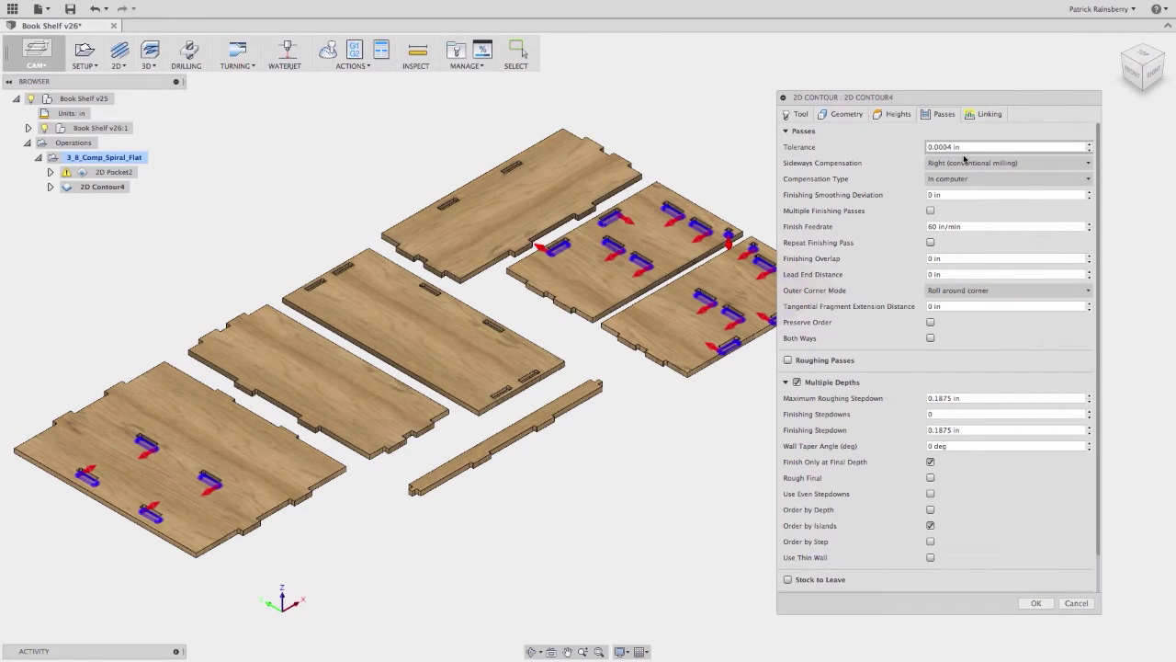
mouse_move(961, 170)
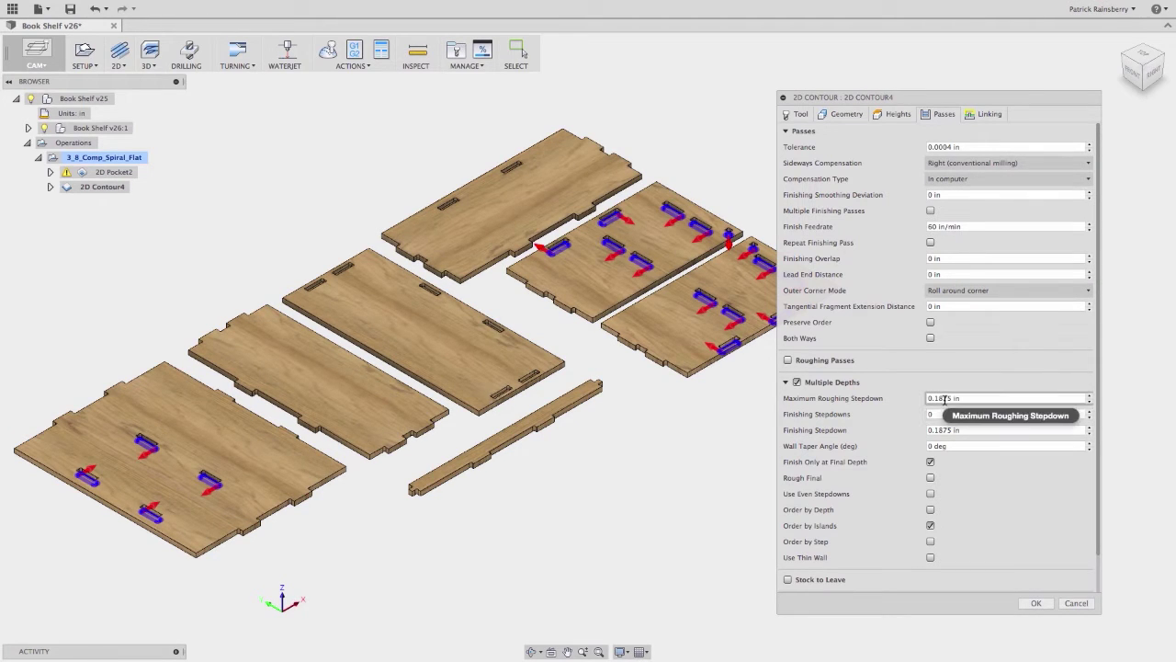
mouse_move(943, 399)
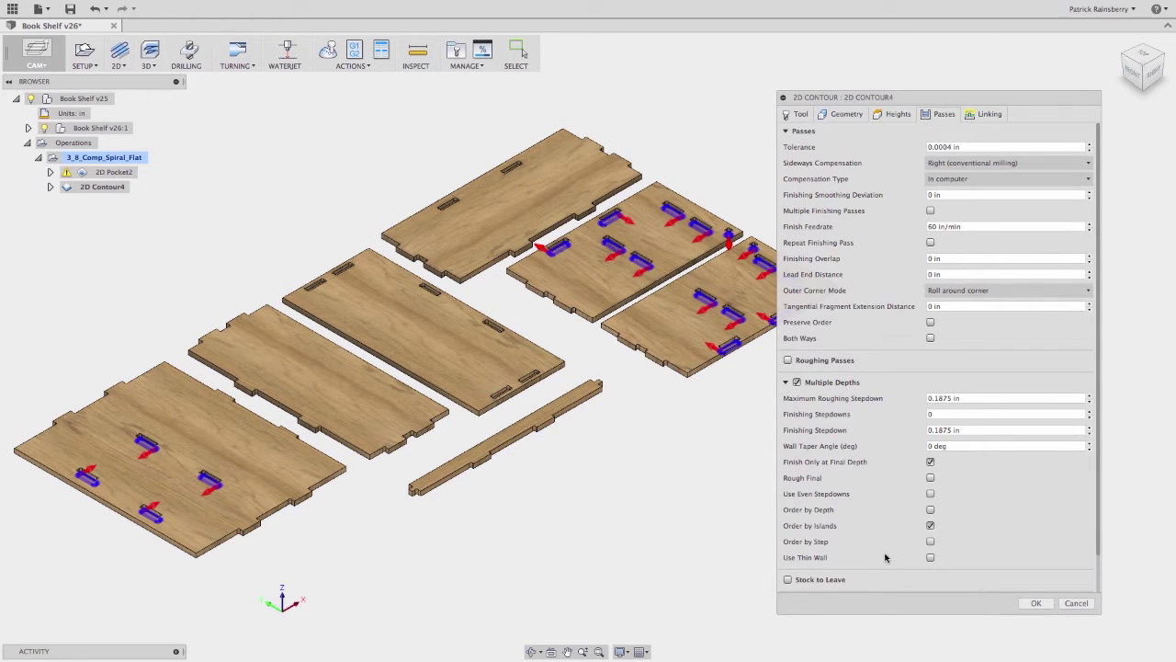
- Review the linking options of the through-slot contour, leave Ramp off, and generate the toolpath
left_click(989, 114)
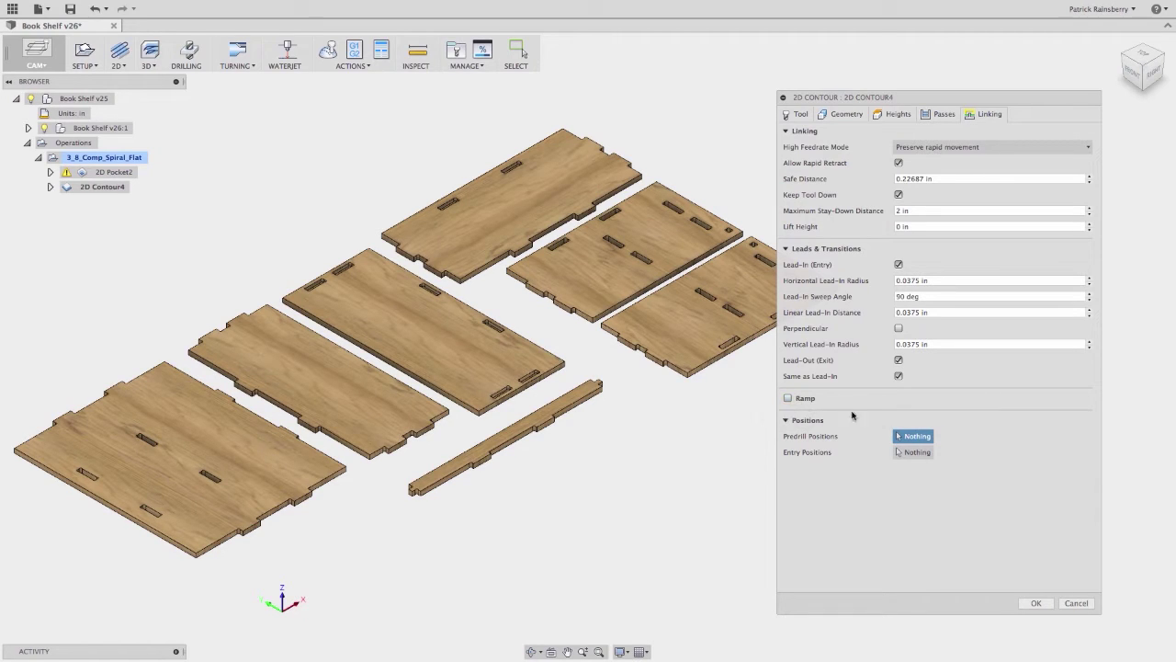
left_click(788, 398)
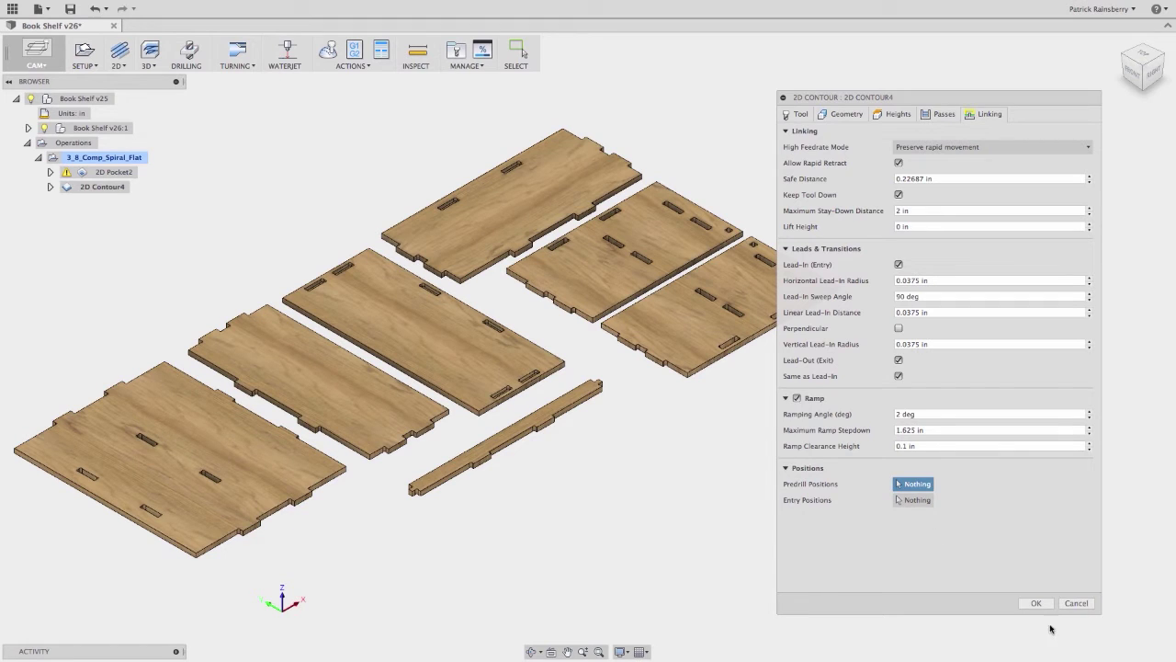
left_click(796, 398)
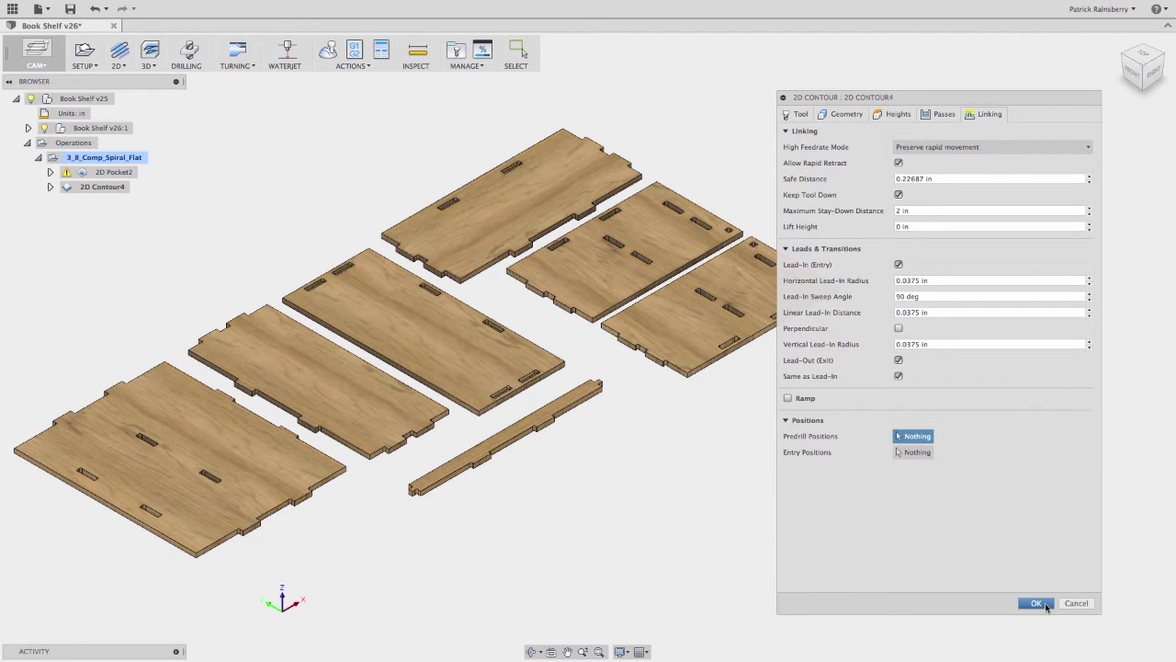
left_click(1036, 603)
- Inspect the generated contour toolpath in the through slots of the panels, and deselect the operation
middle_click_drag(630, 394, 677, 438)
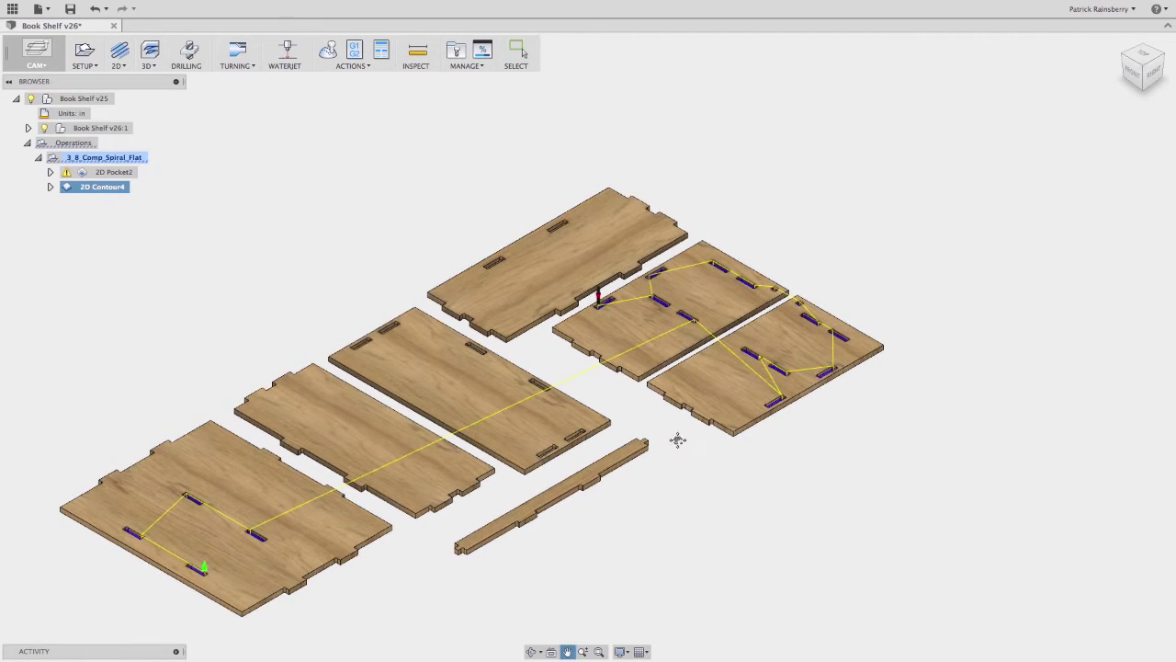
scroll(745, 339, "up", 10)
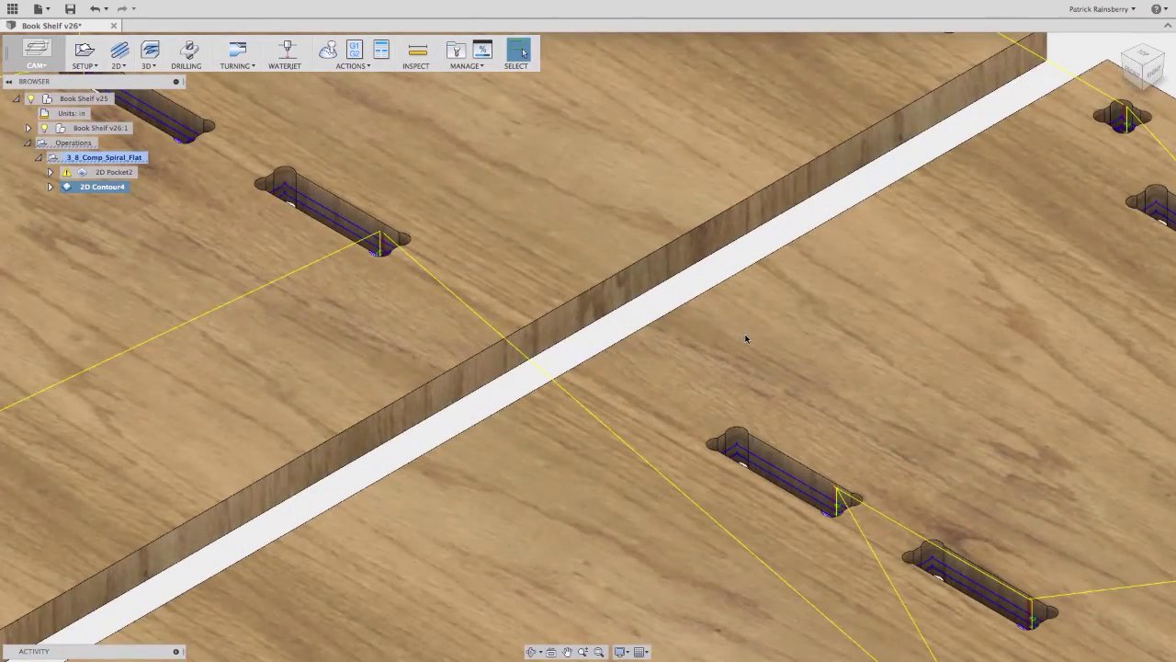
scroll(745, 339, "down", 10)
left_click(265, 321)
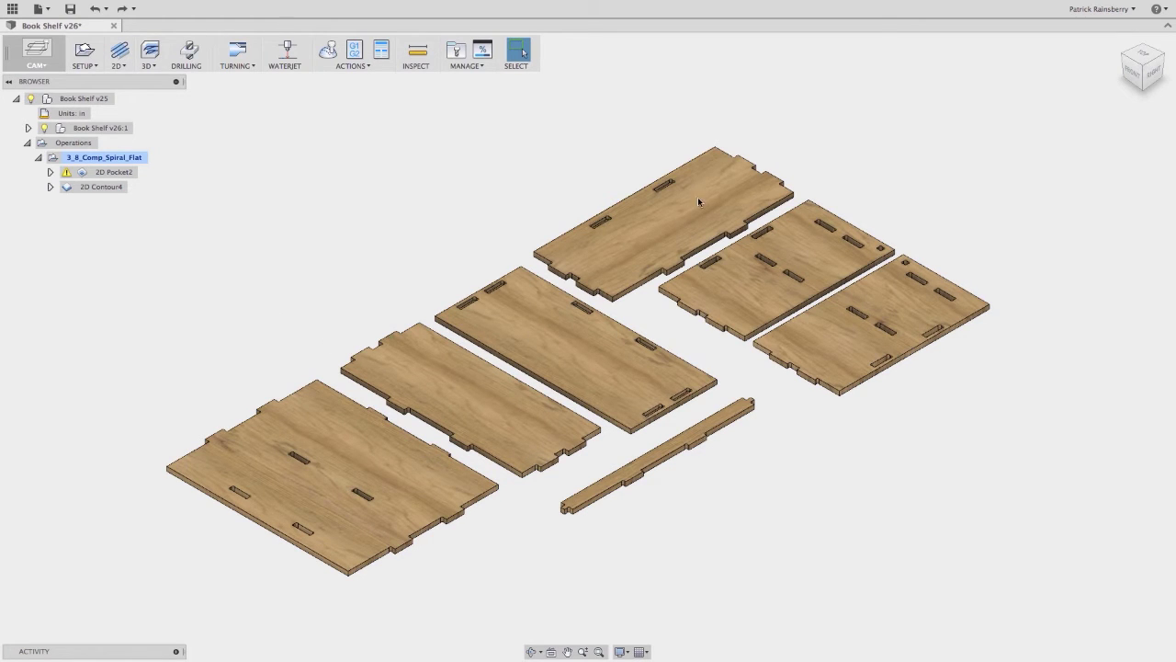
- Create a new 2D Contour and select the bottom outer outlines of the first three panels as contours
left_click(119, 64)
left_click(134, 118)
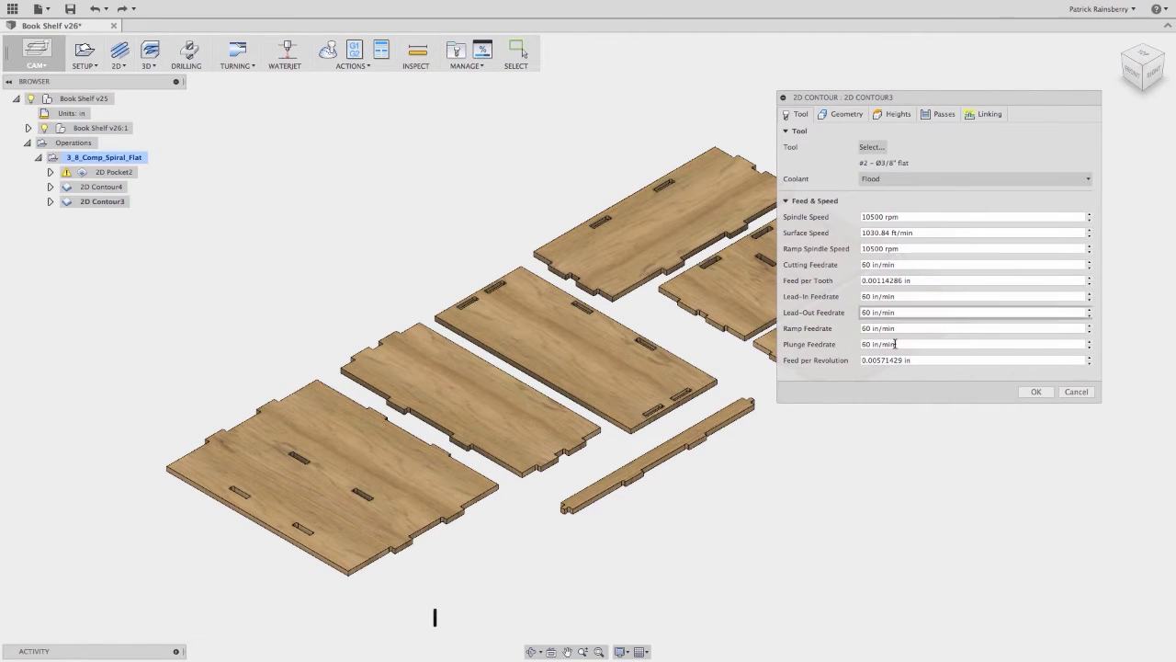
left_click(835, 113)
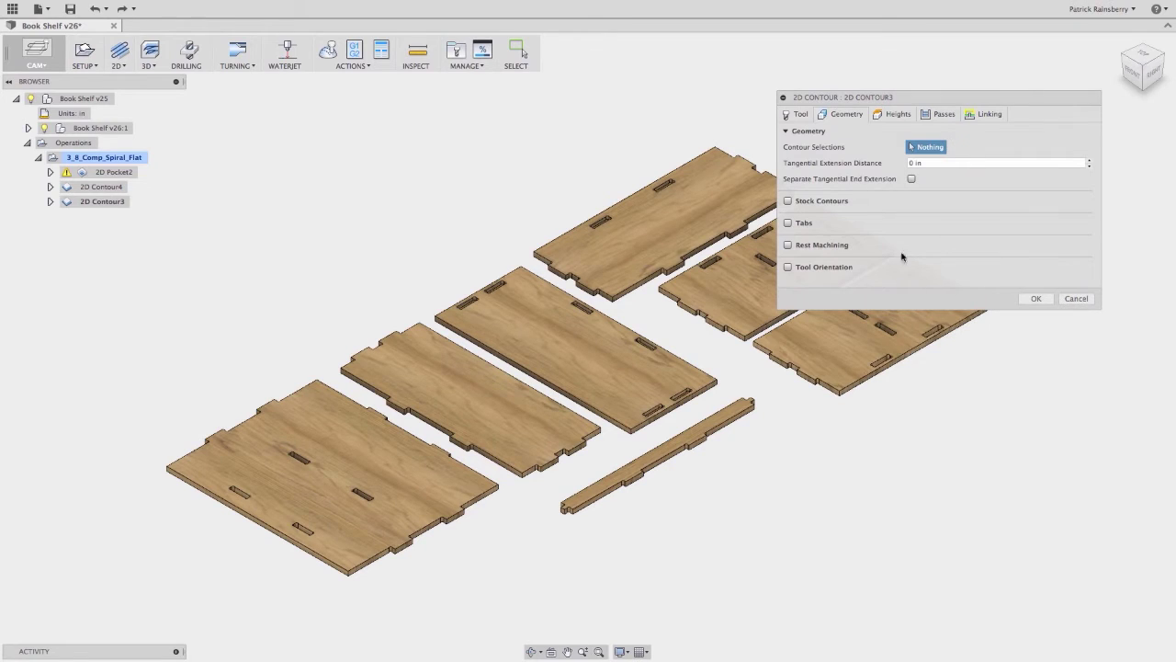
left_click(303, 556)
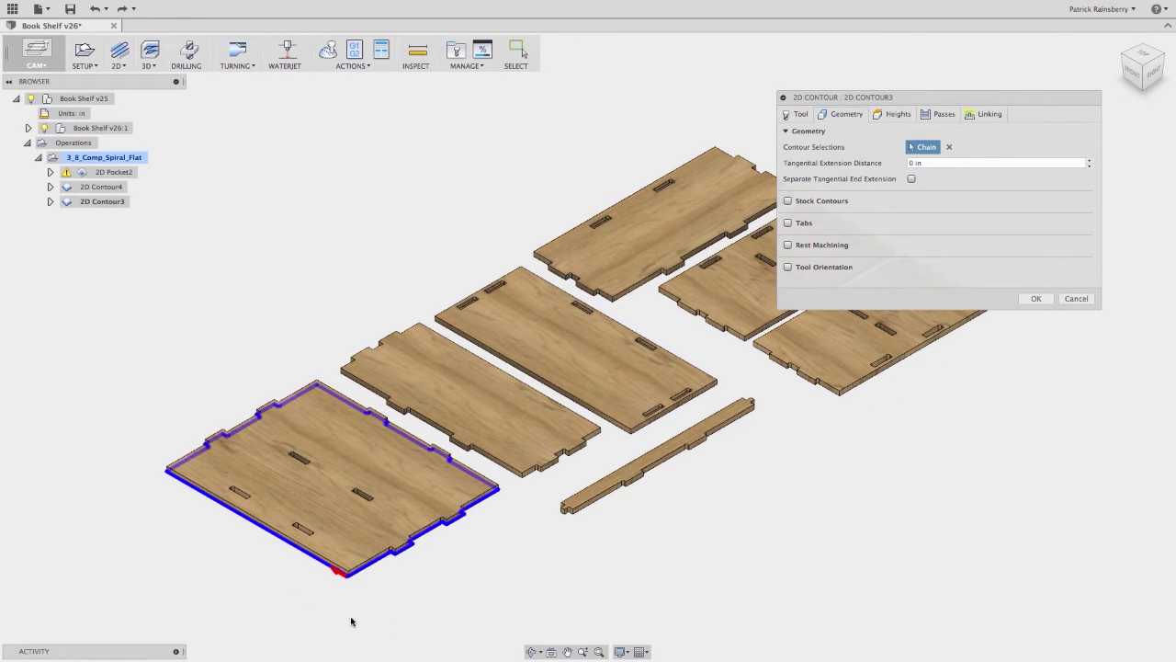
left_click(519, 487)
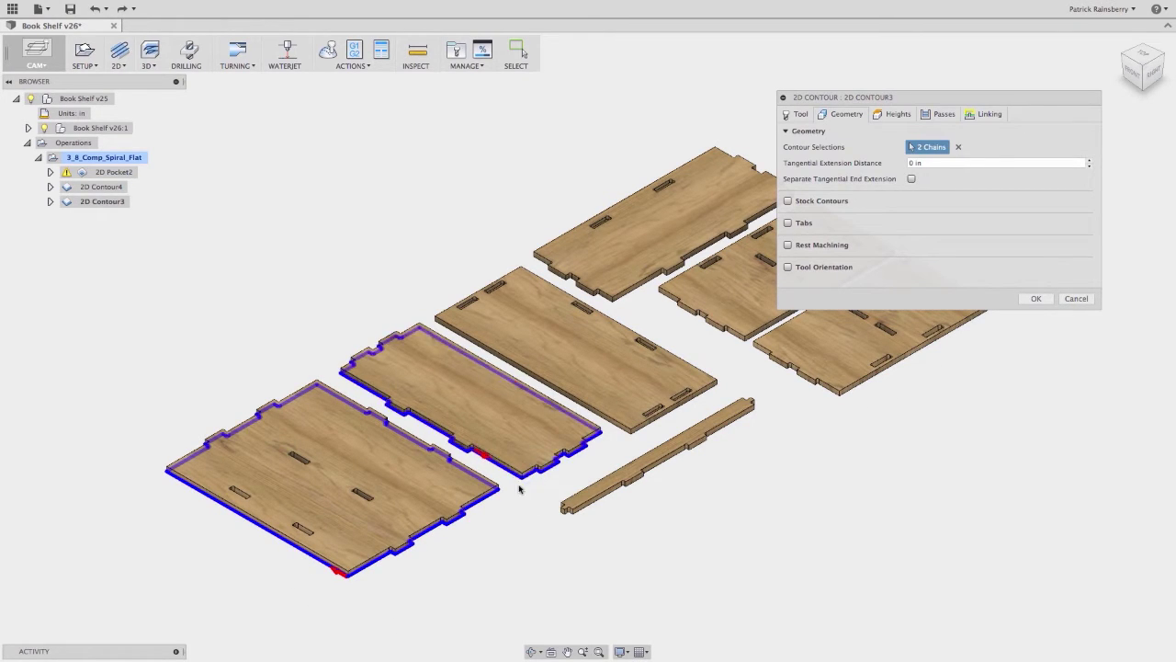
left_click(618, 432)
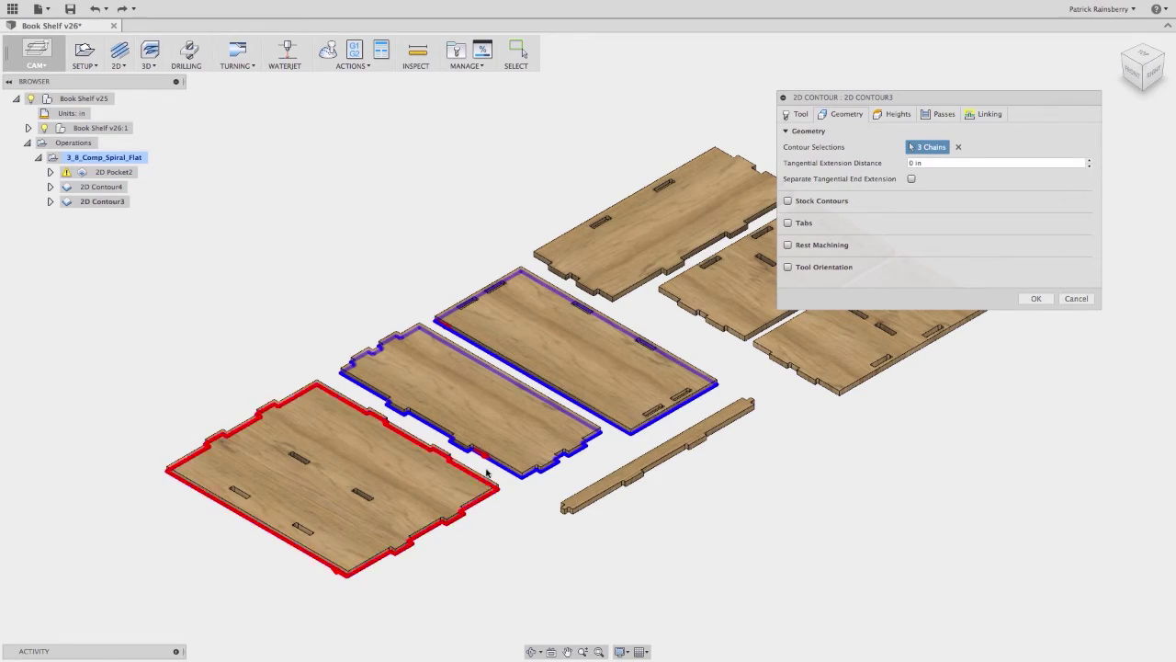
- Check the direction arrows on the three selected outlines and reverse those on the second and third panels
scroll(488, 402, "up", 10)
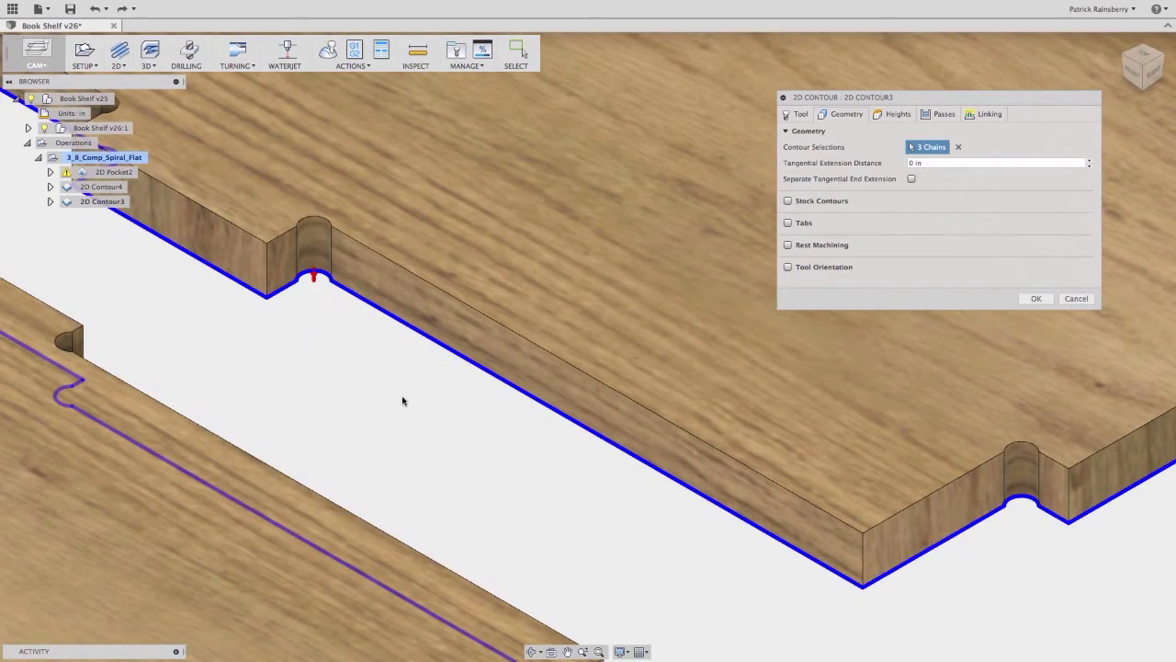
scroll(401, 398, "down", 10)
scroll(306, 520, "up", 6)
scroll(578, 484, "down", 10)
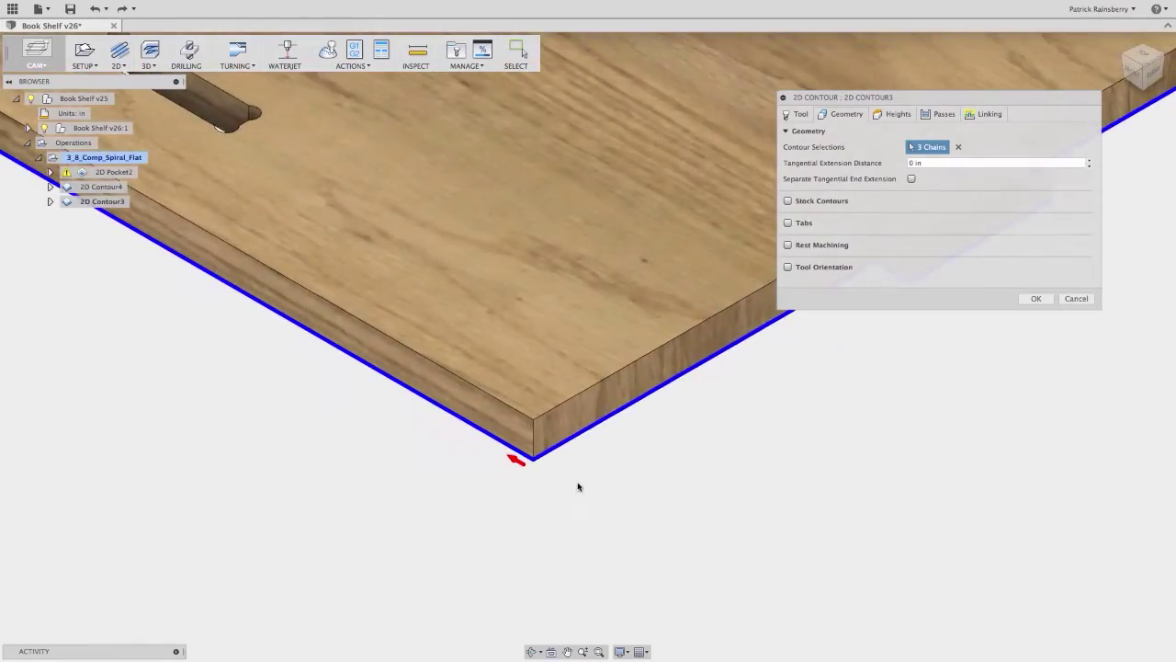
scroll(596, 435, "up", 4)
scroll(596, 434, "up", 5)
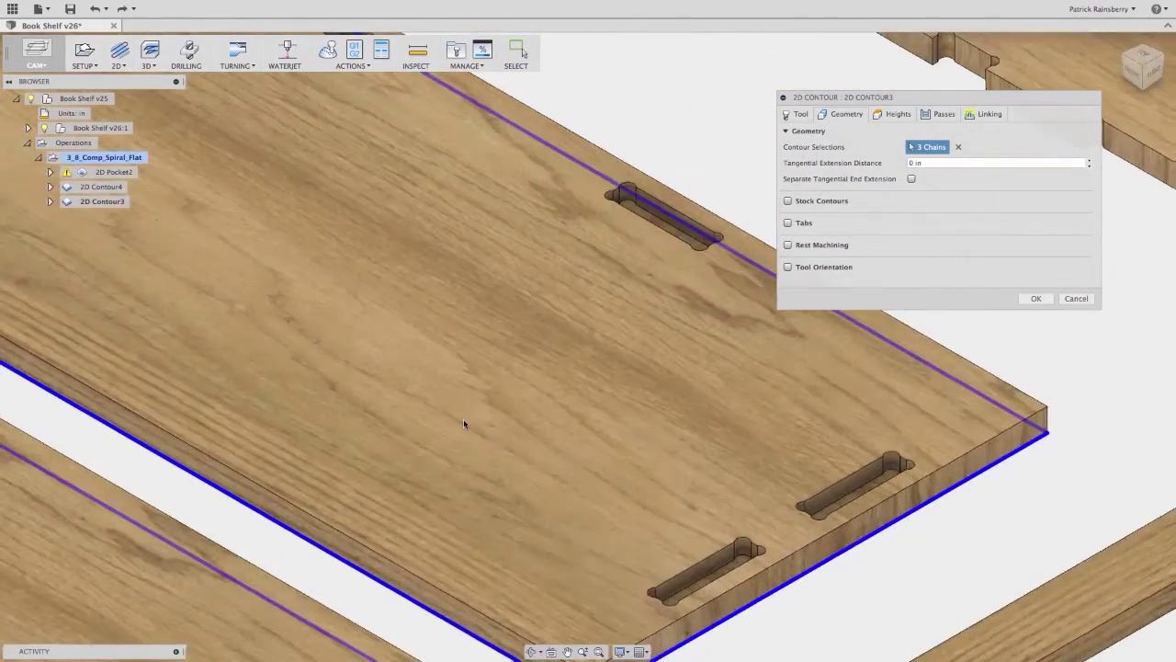
scroll(465, 425, "down", 4)
scroll(37, 282, "up", 5)
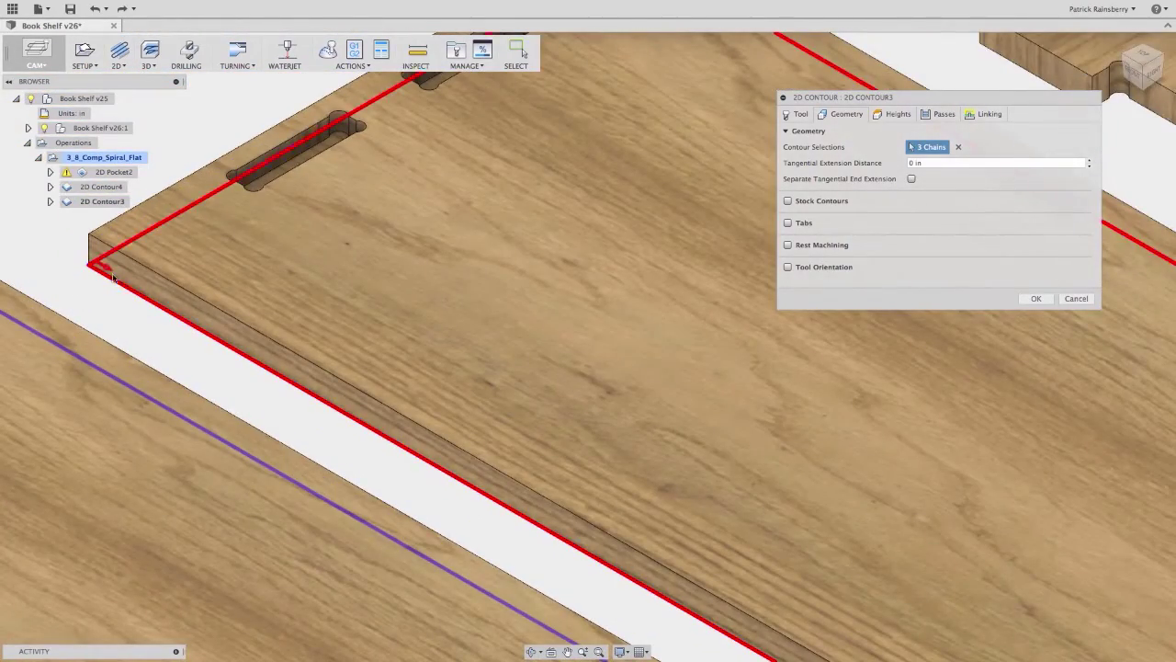
scroll(166, 361, "down", 2)
scroll(167, 361, "down", 4)
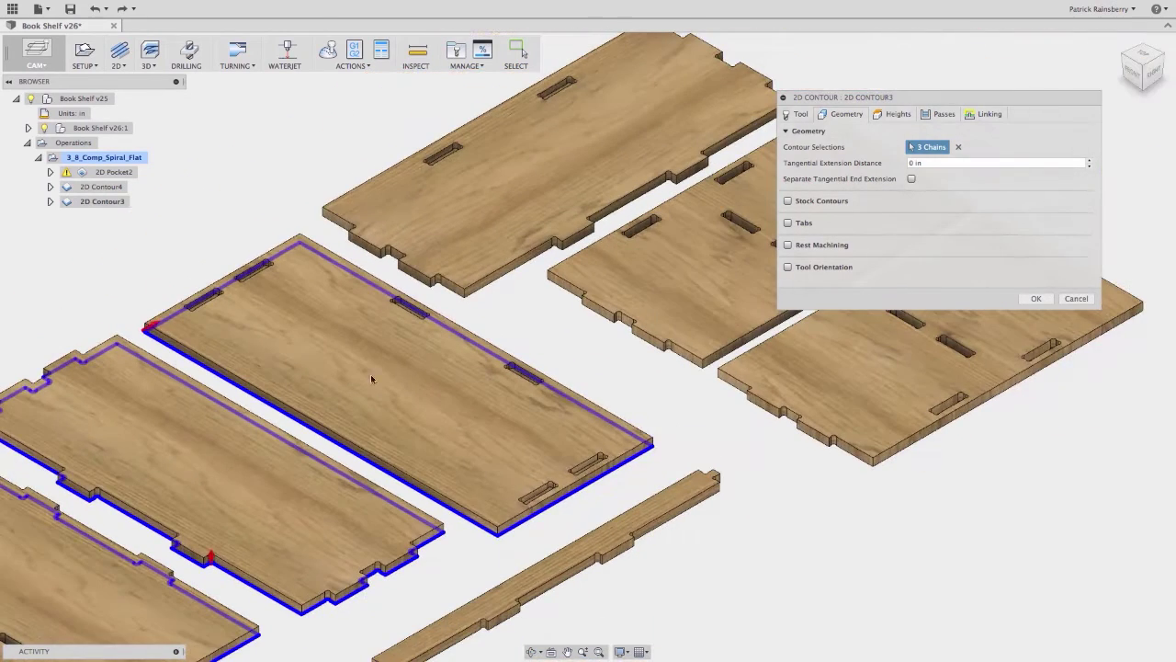
- Add the bottom outer outlines of the remaining three panels and the narrow rail to the contour, checking their direction arrows
left_click(476, 296)
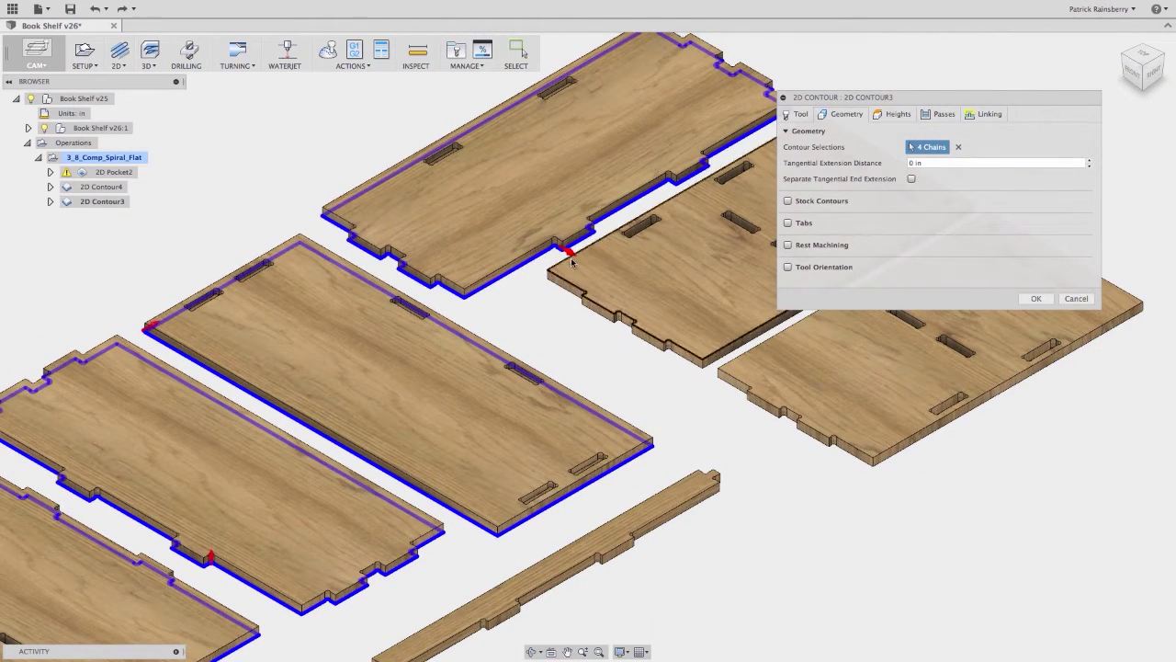
left_click(560, 297)
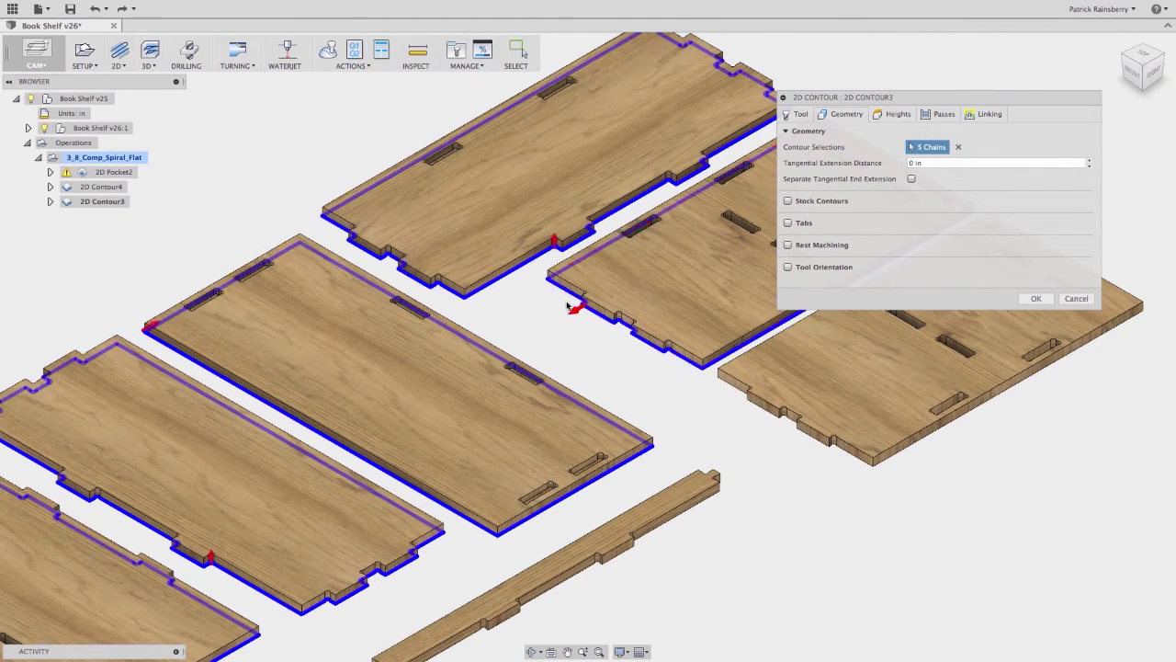
left_click(737, 398)
middle_click_drag(790, 460, 428, 560)
scroll(478, 441, "up", 3)
scroll(539, 428, "down", 3)
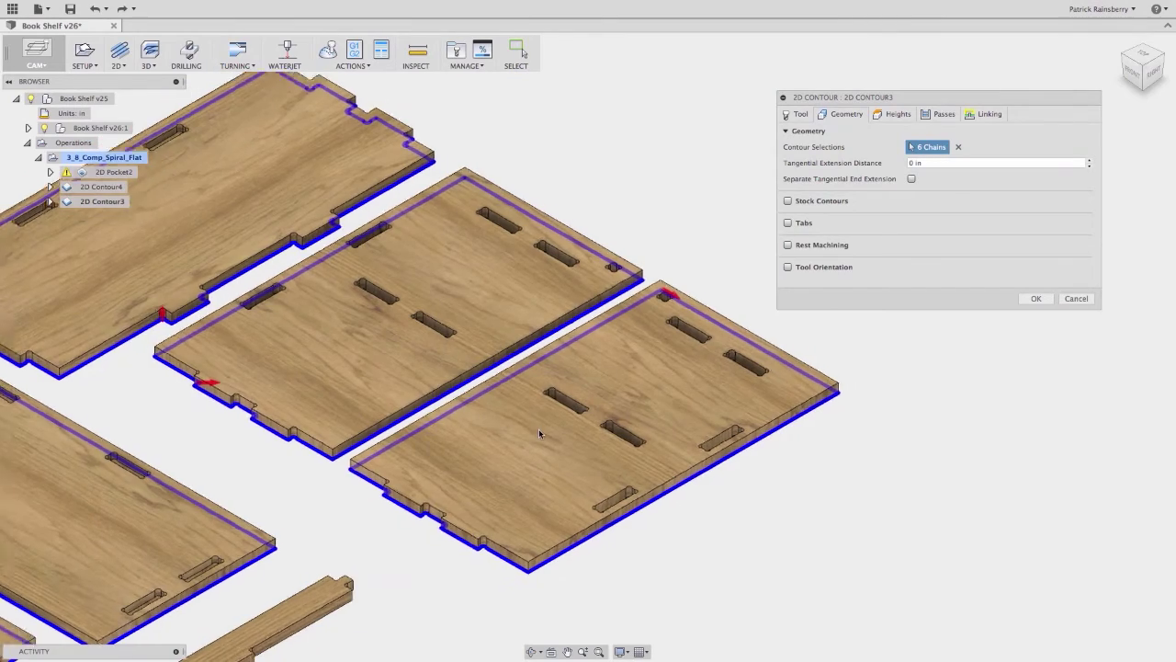
left_click(383, 577)
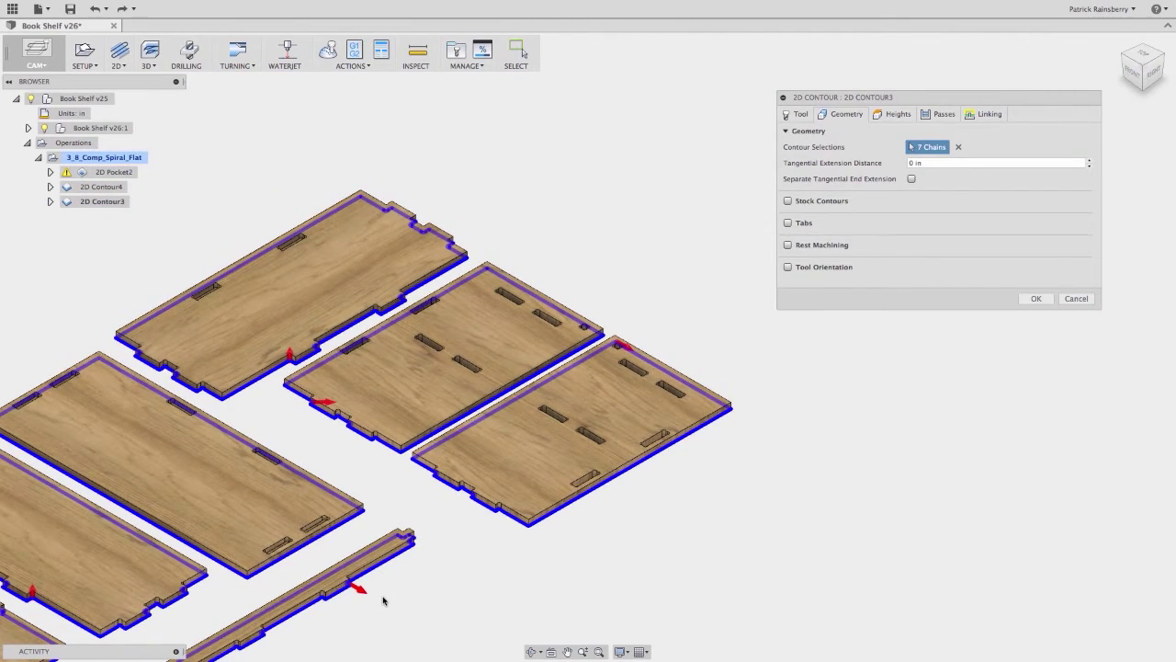
scroll(357, 607, "up", 5)
scroll(410, 541, "down", 2)
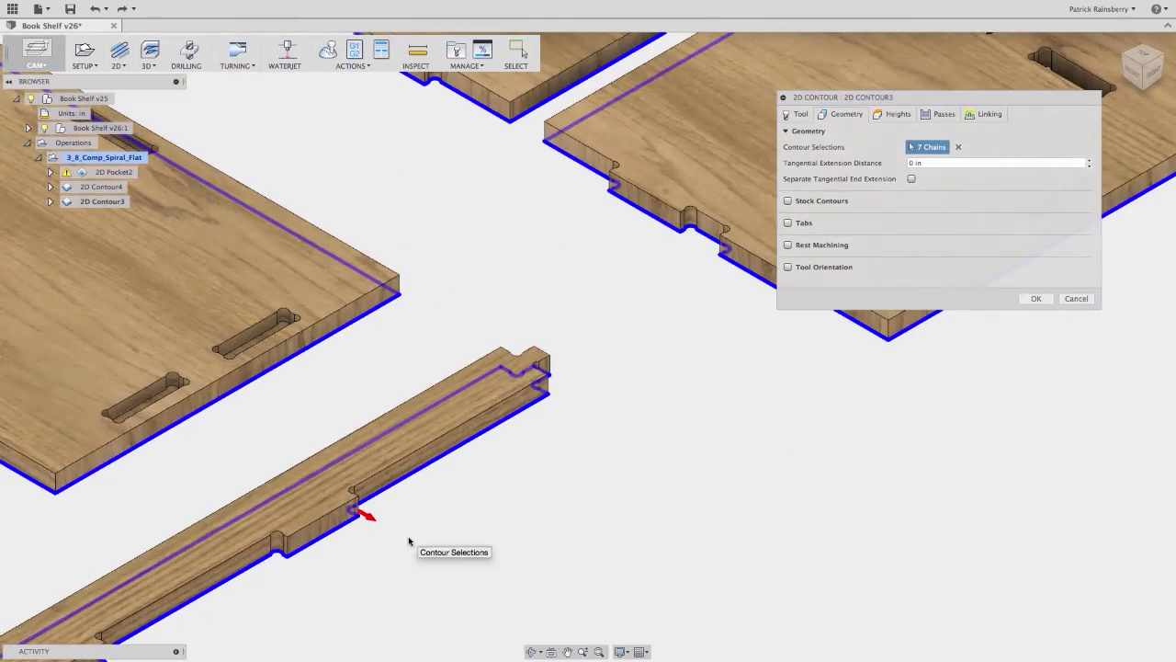
scroll(624, 488, "down", 8)
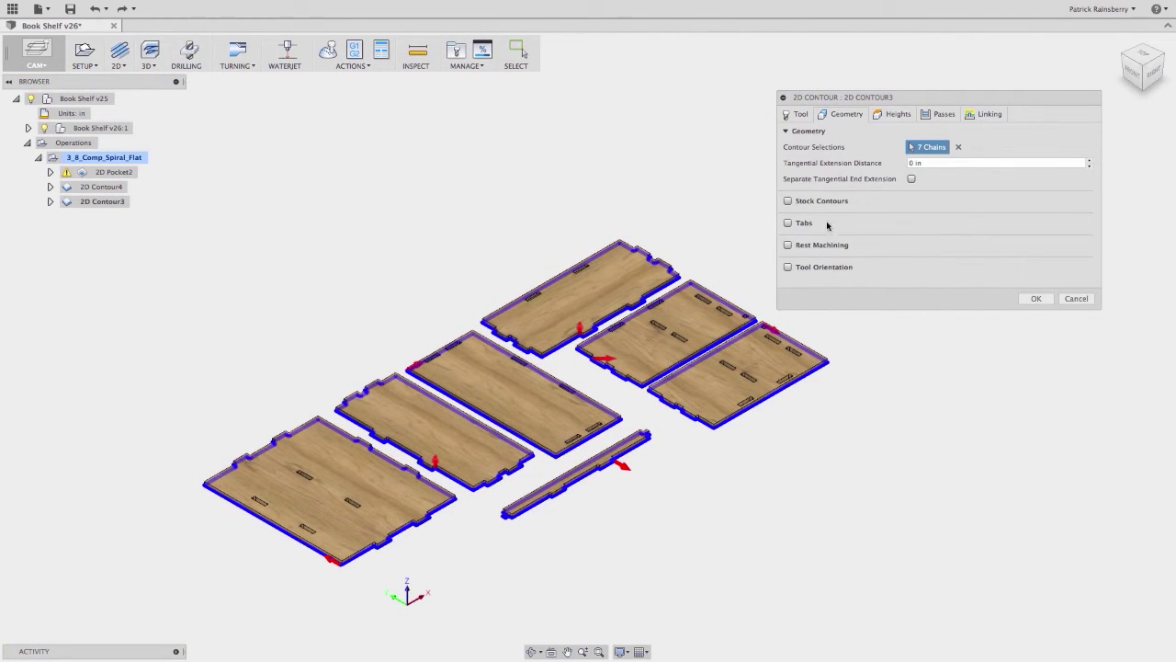
- Enable triangular tabs 0.75 in wide and 0.185 in high, with positioning set to At points
left_click(788, 224)
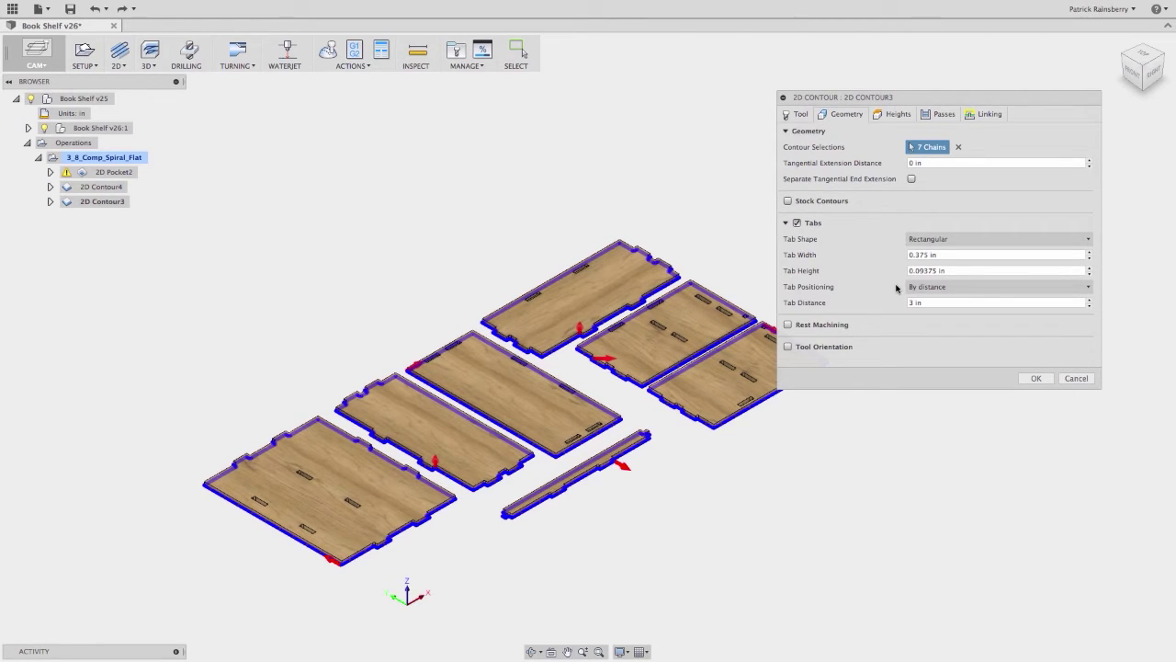
left_click(972, 240)
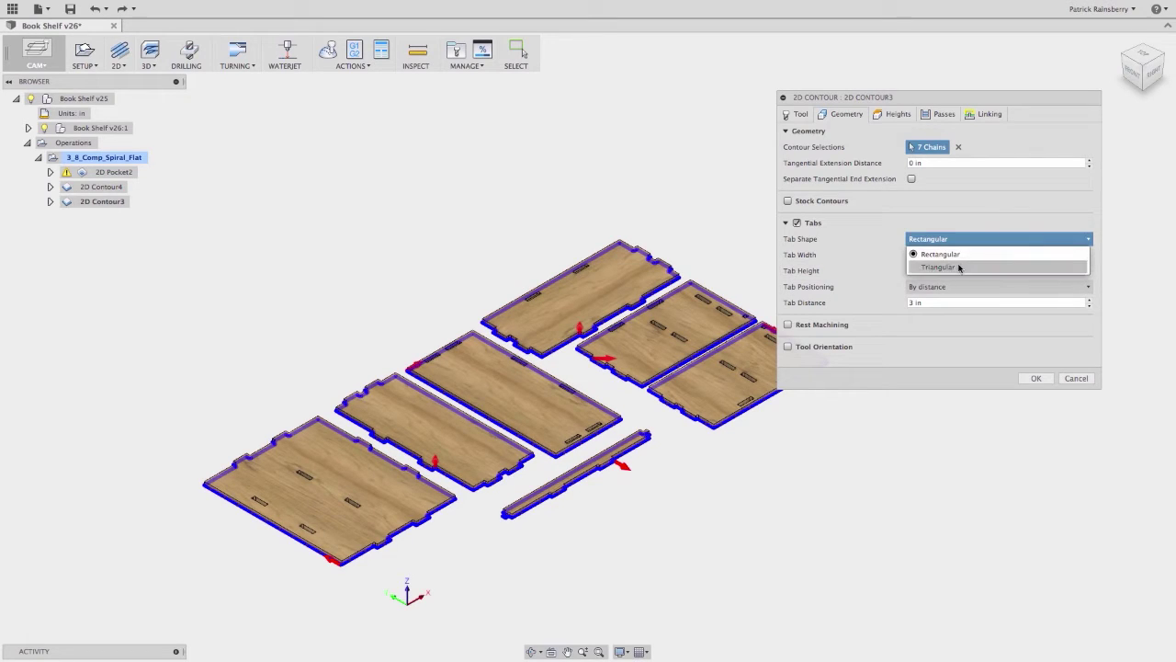
left_click(961, 266)
double_click(921, 254)
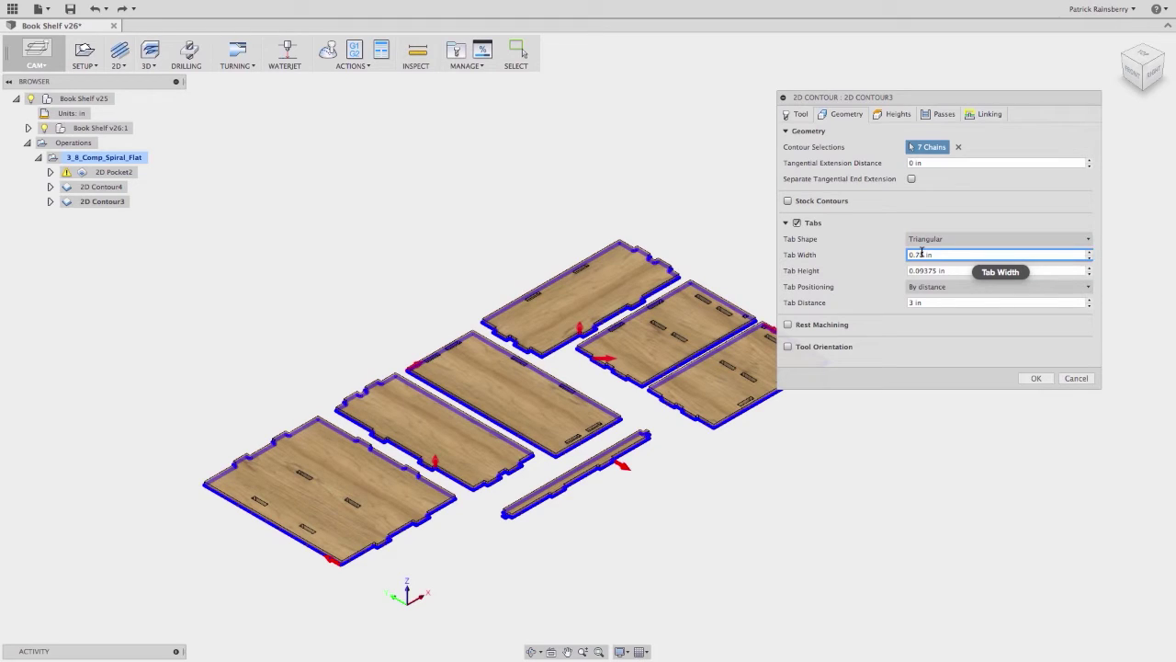
double_click(922, 270)
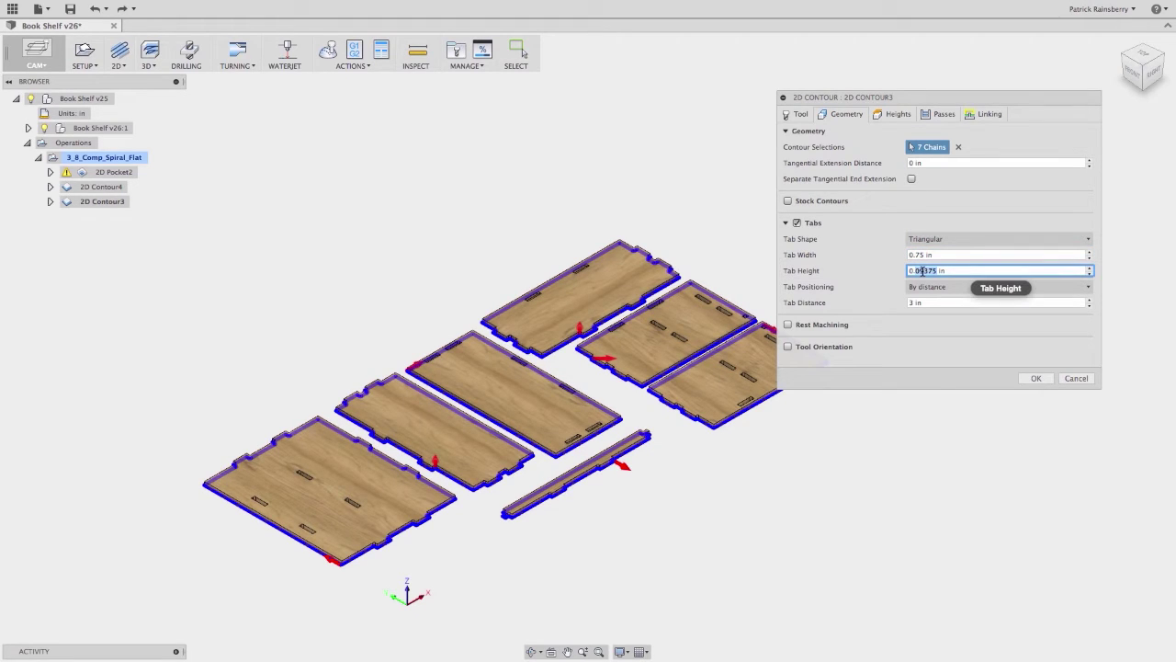
type("185")
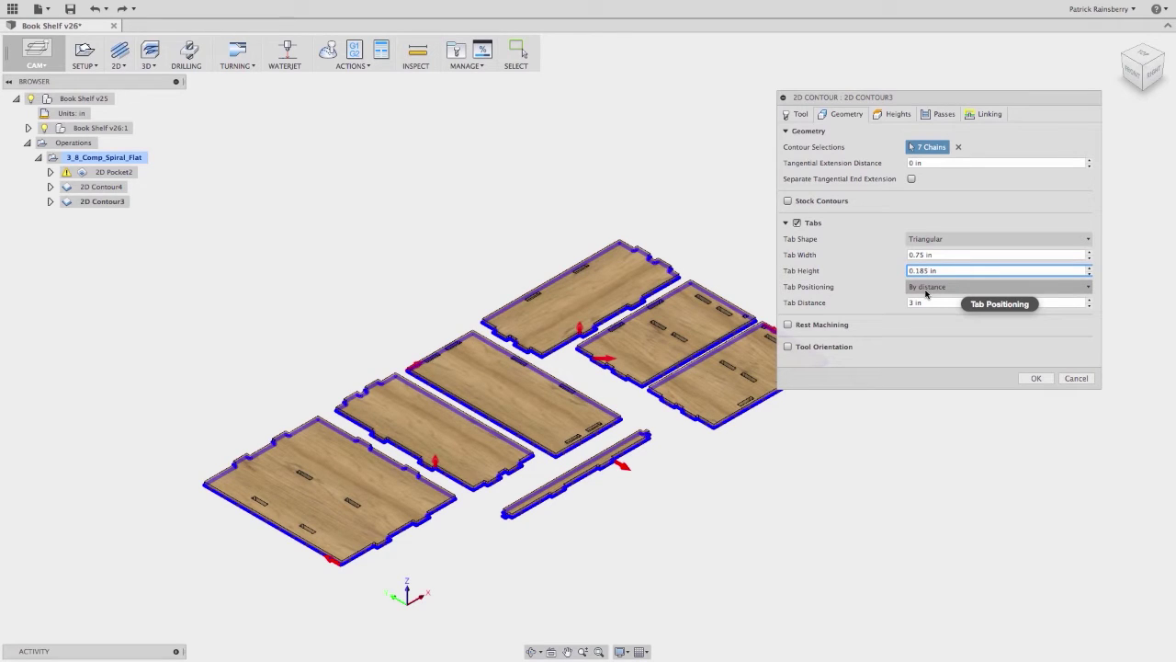
left_click(926, 290)
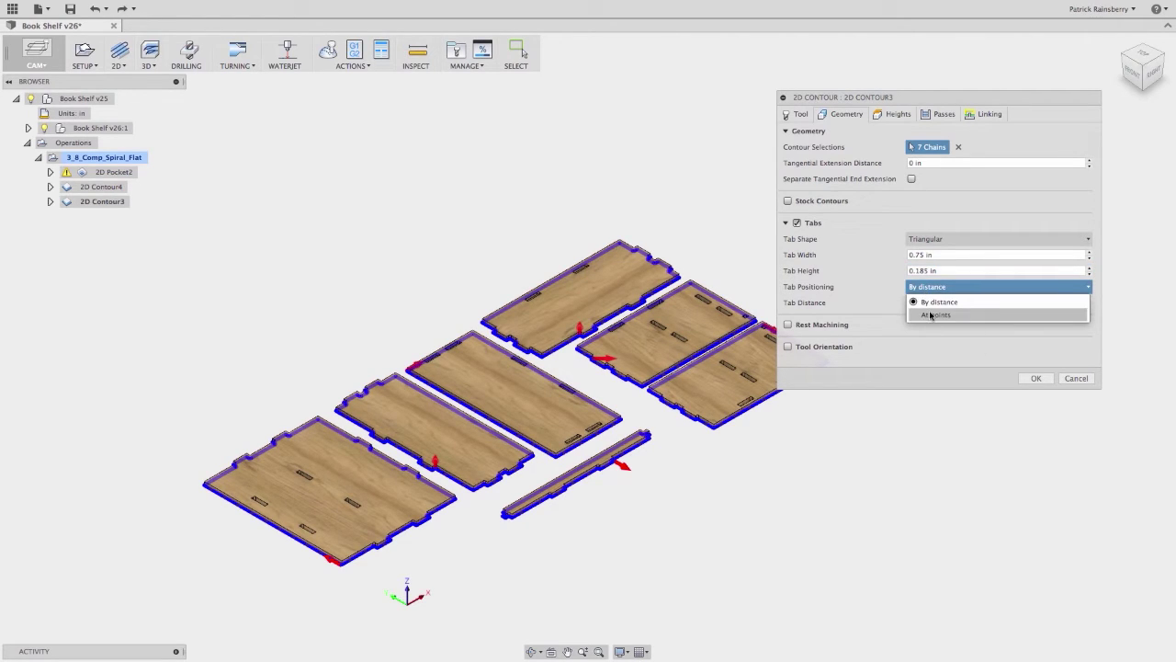
left_click(931, 315)
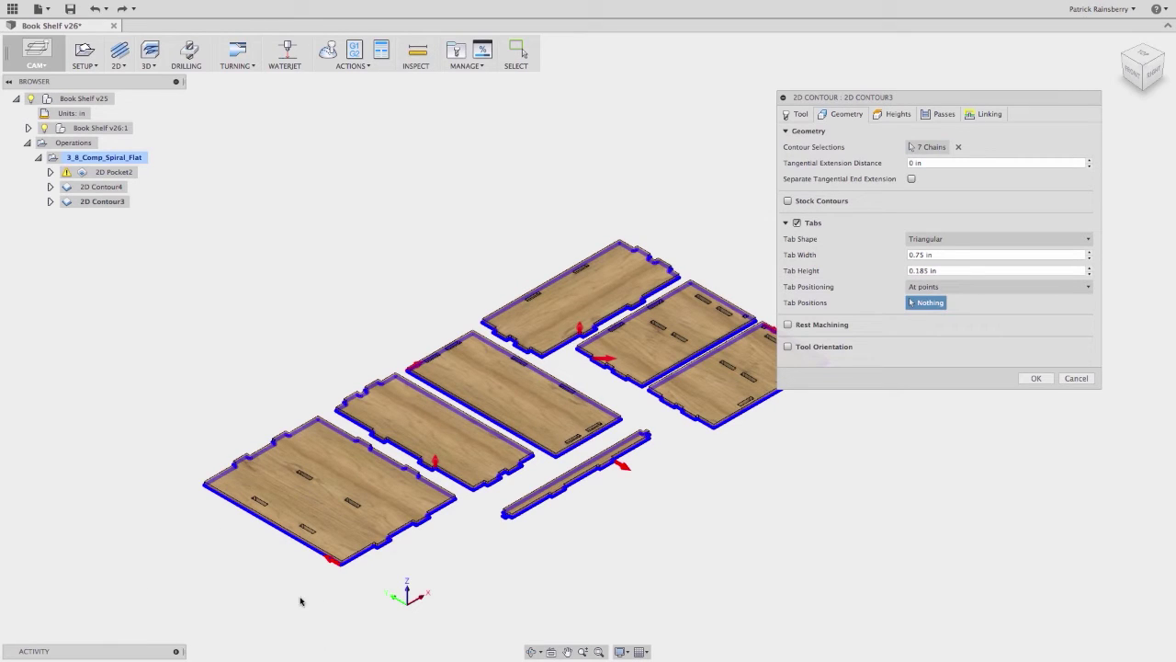
- Place four tab points on the narrow rail's bottom outline, two along each long edge near the rail's ends
scroll(395, 574, "up", 3)
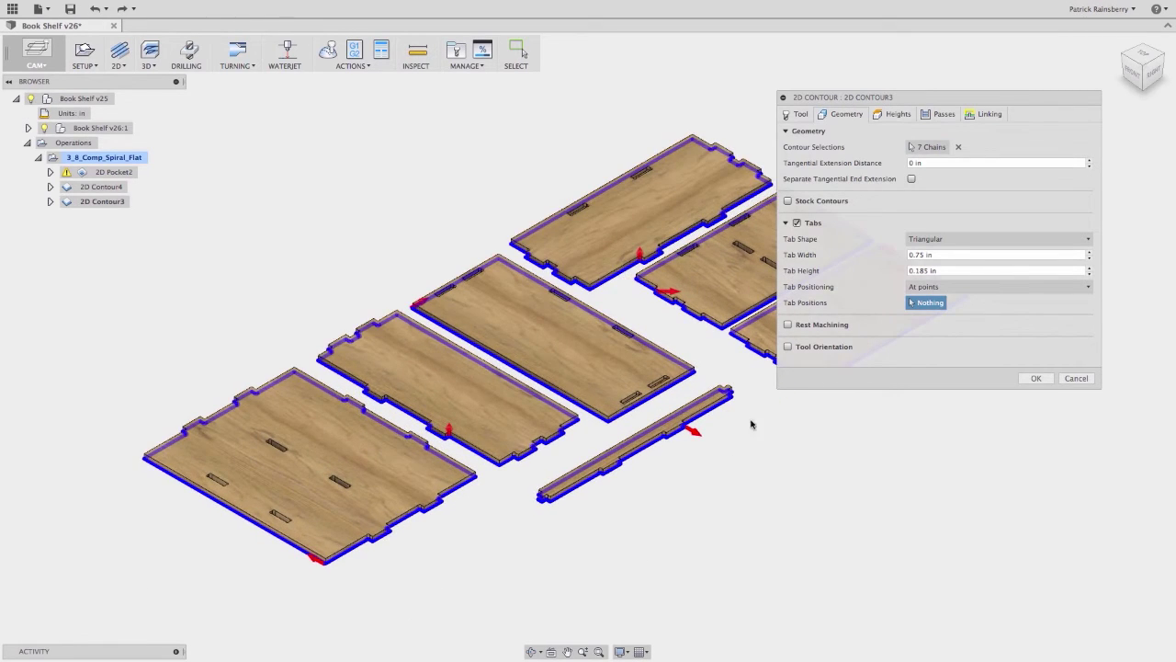
scroll(751, 424, "up", 5)
left_click(654, 395)
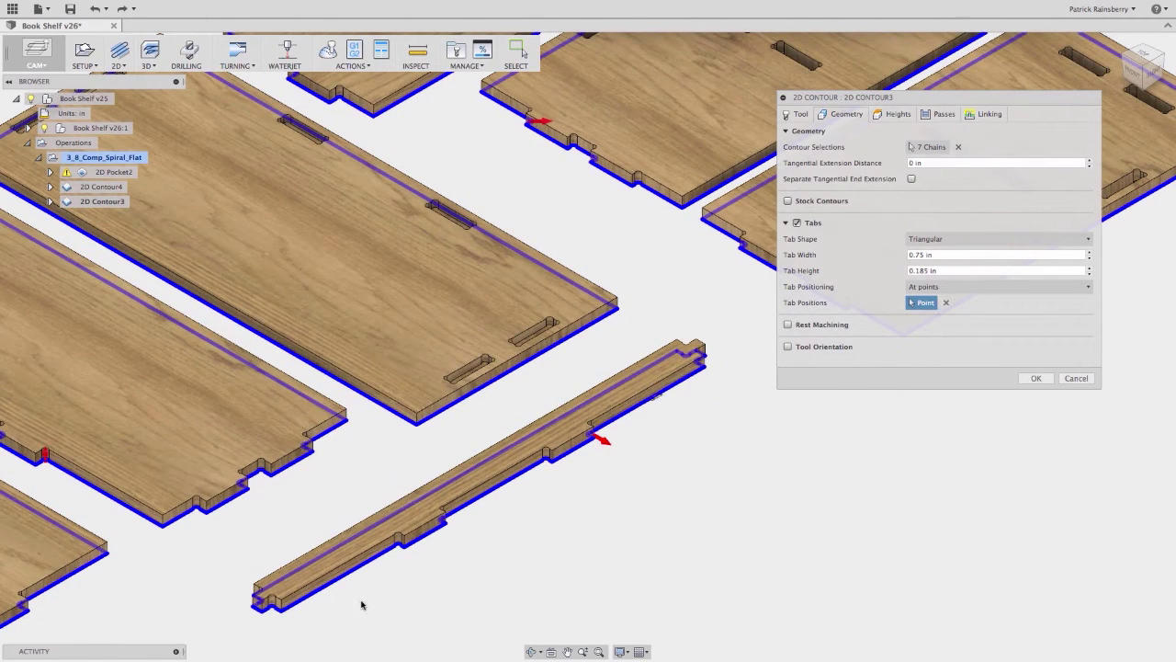
left_click(349, 574)
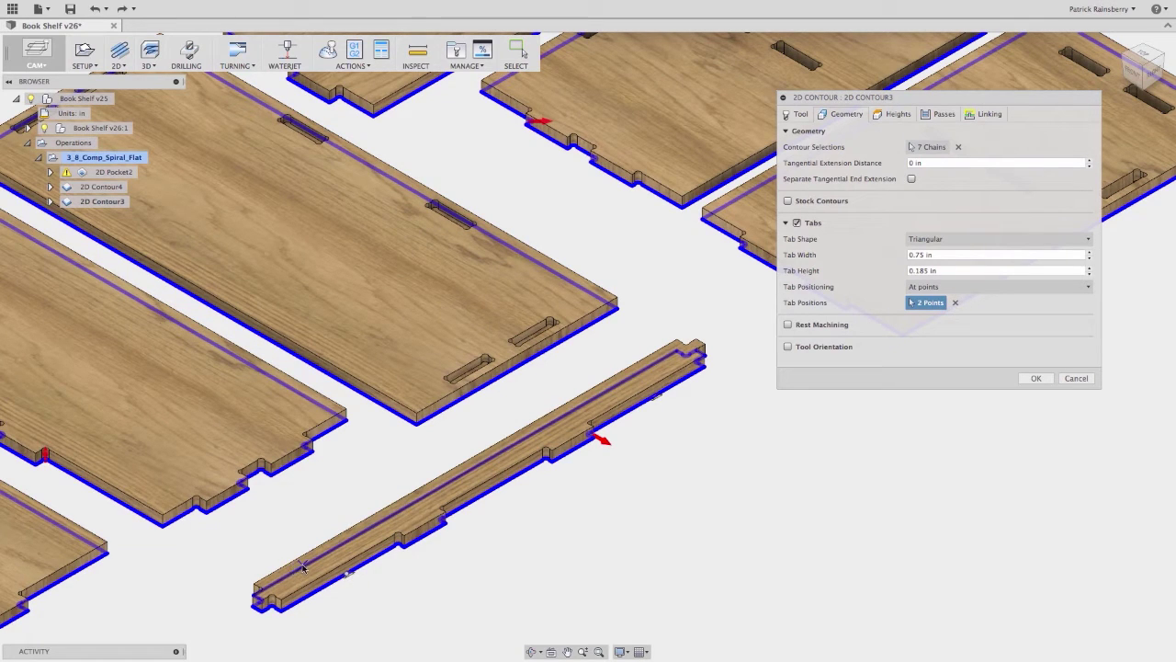
left_click(303, 568)
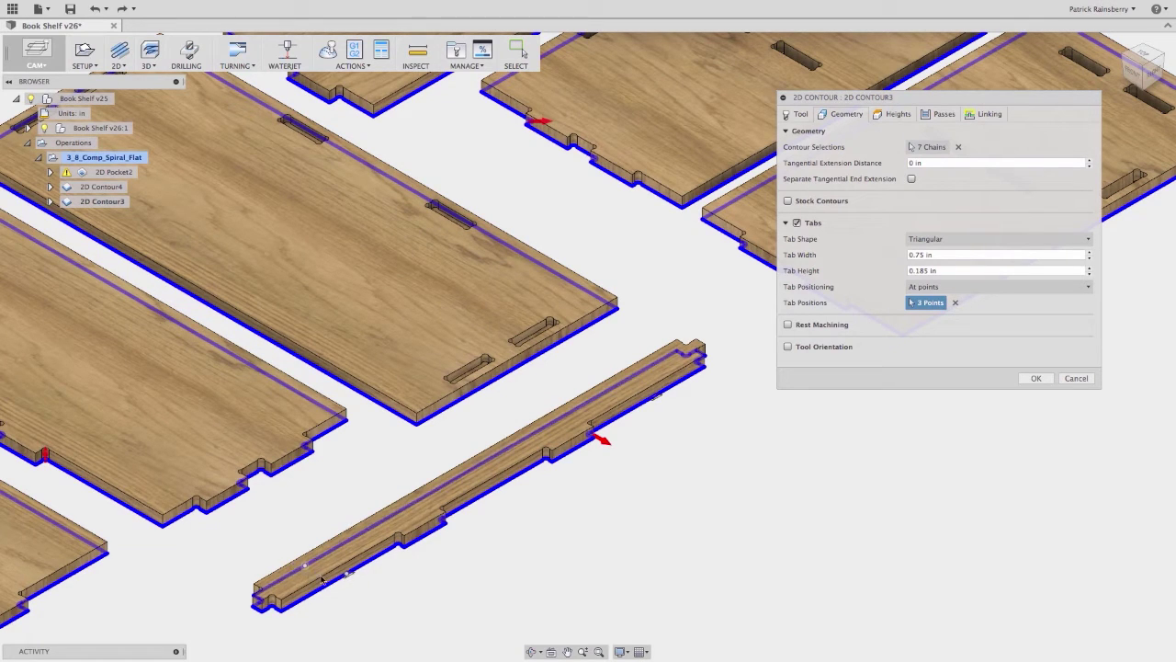
left_click(622, 389)
- Add four tab points to each of the six large panels, starting with the short edges of the panel beside the rail
left_click(585, 330)
middle_click_drag(450, 408, 265, 244, "shift")
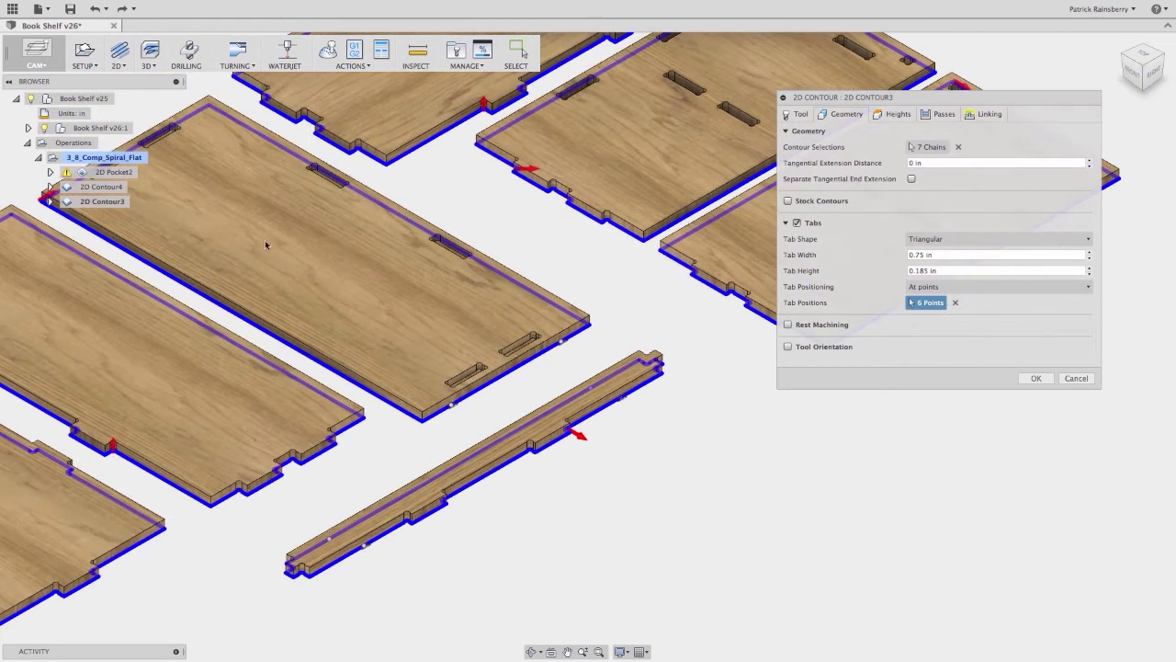
middle_click_drag(233, 184, 545, 290)
left_click(361, 297)
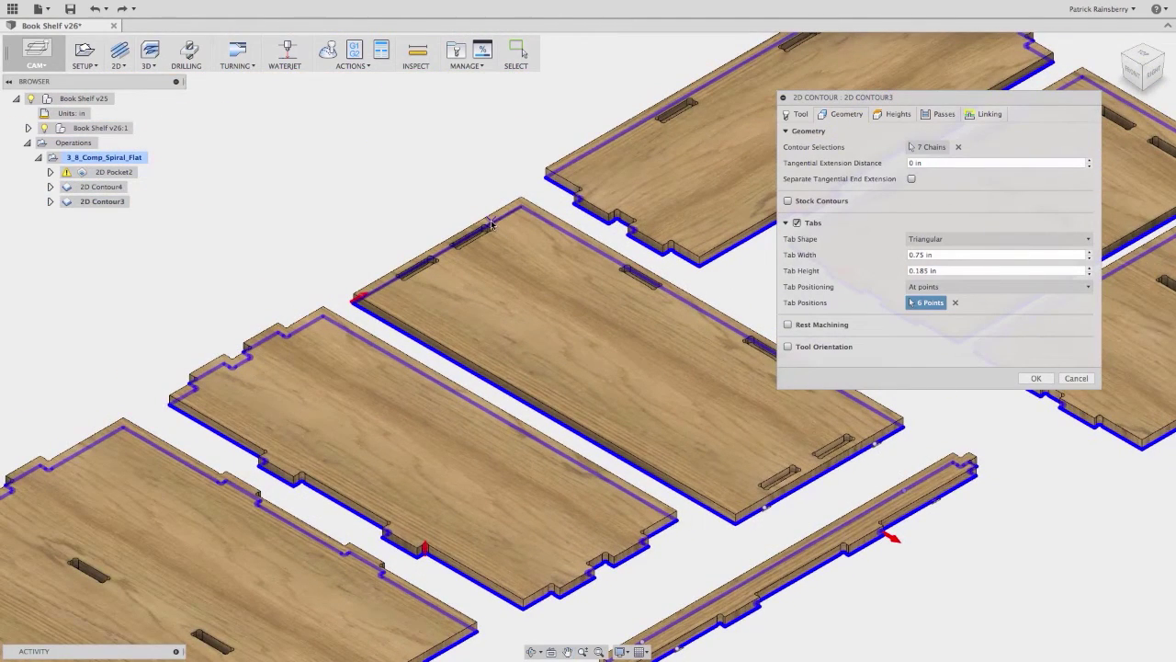
left_click(443, 344)
scroll(443, 343, "down", 3)
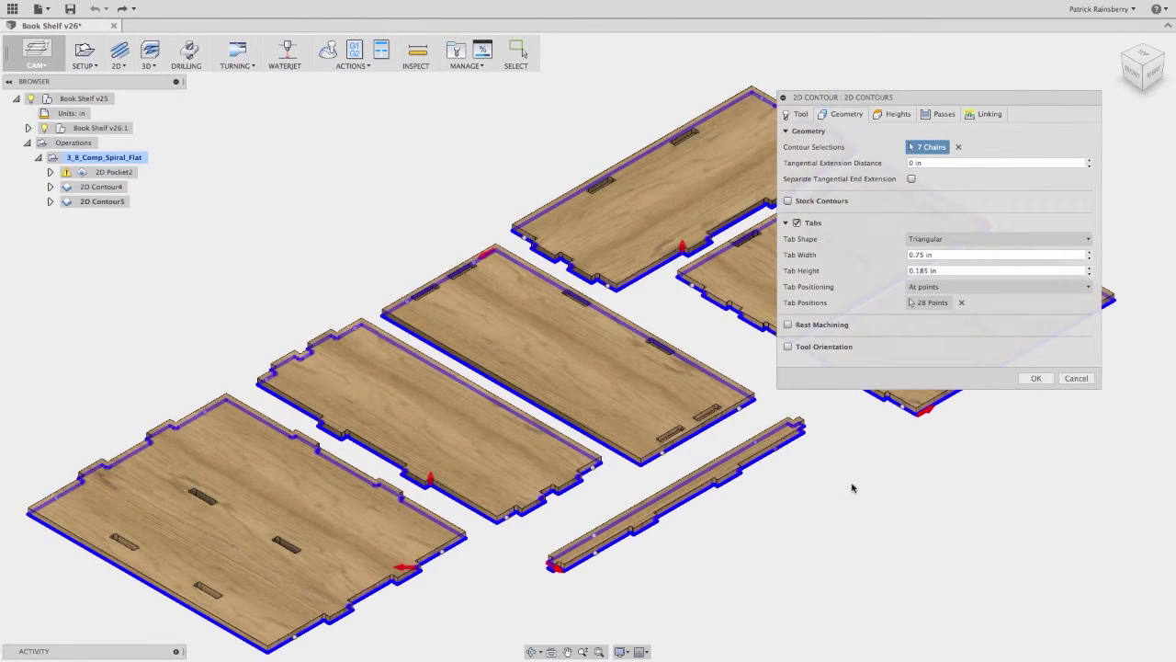
middle_click_drag(851, 483, 796, 428)
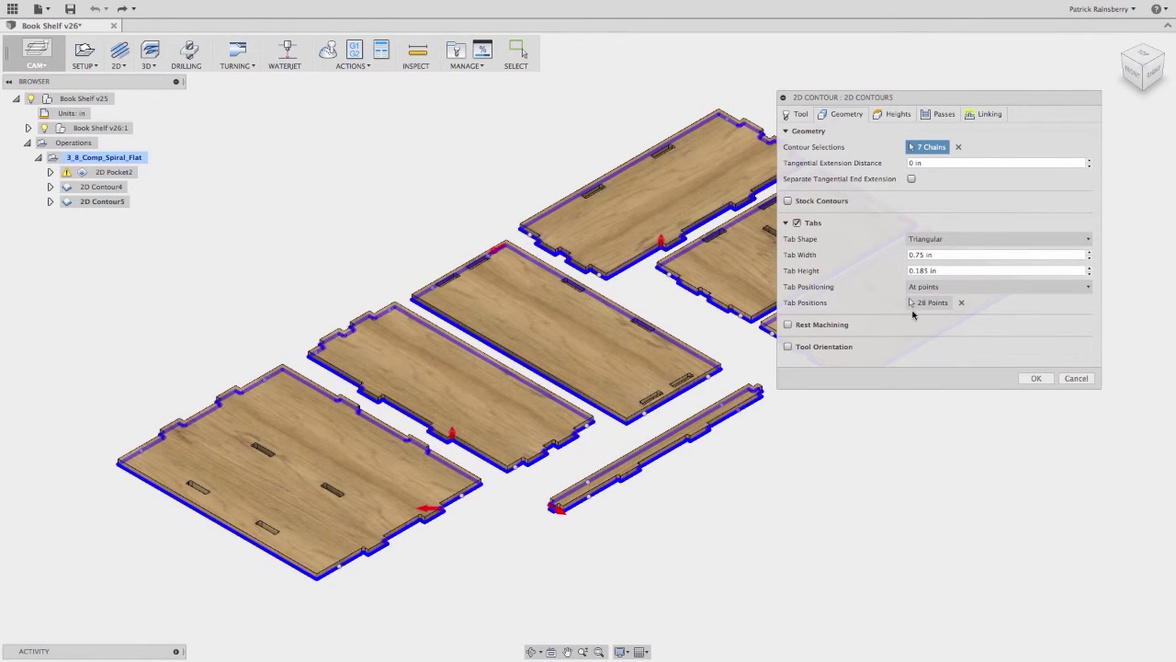
middle_click_drag(782, 524, 695, 478)
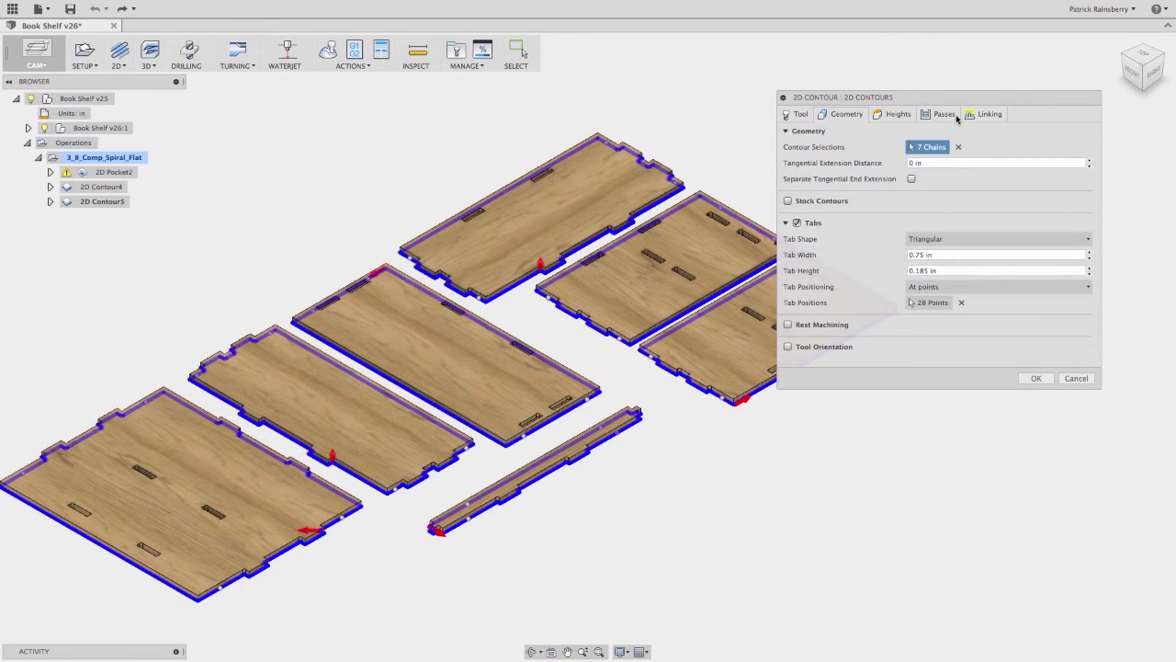
- Check the contour's passes, maximum roughing stepdown and linking settings, and accept the operation to generate the tabbed toolpath
left_click(930, 114)
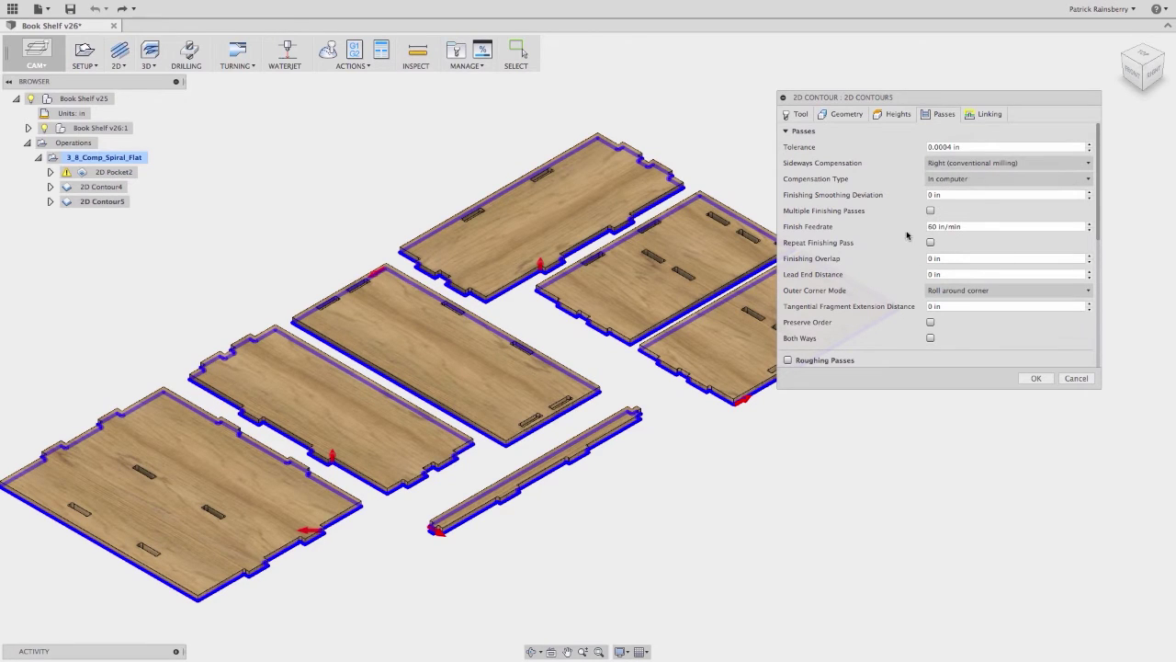
left_click_drag(1096, 240, 1091, 344)
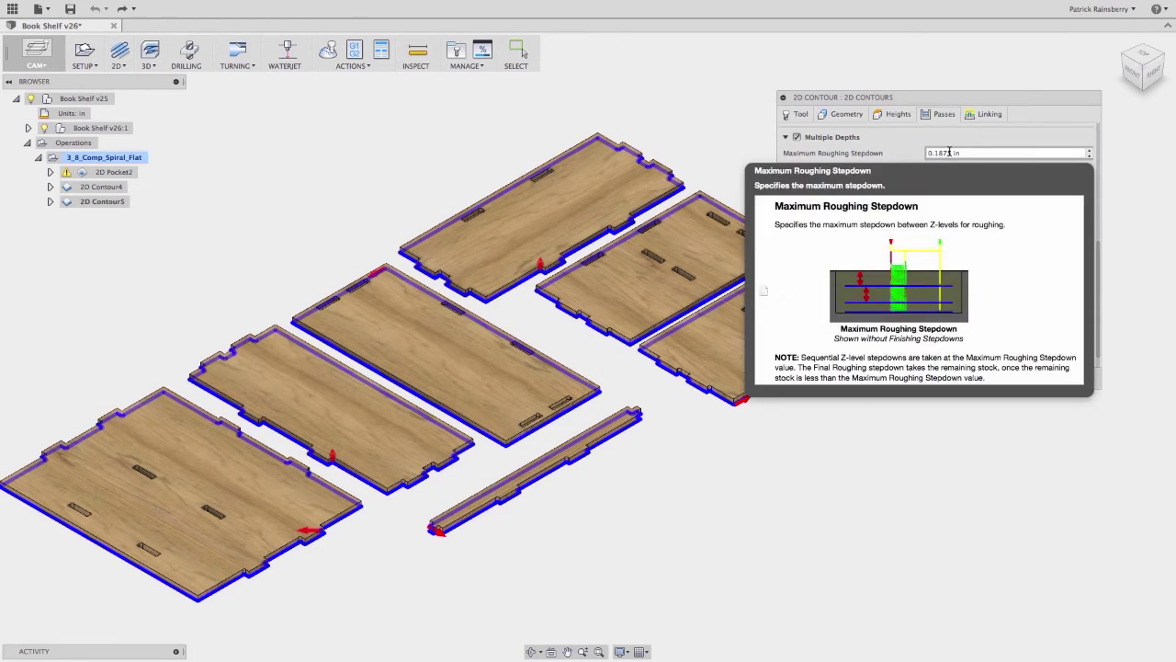
left_click(985, 115)
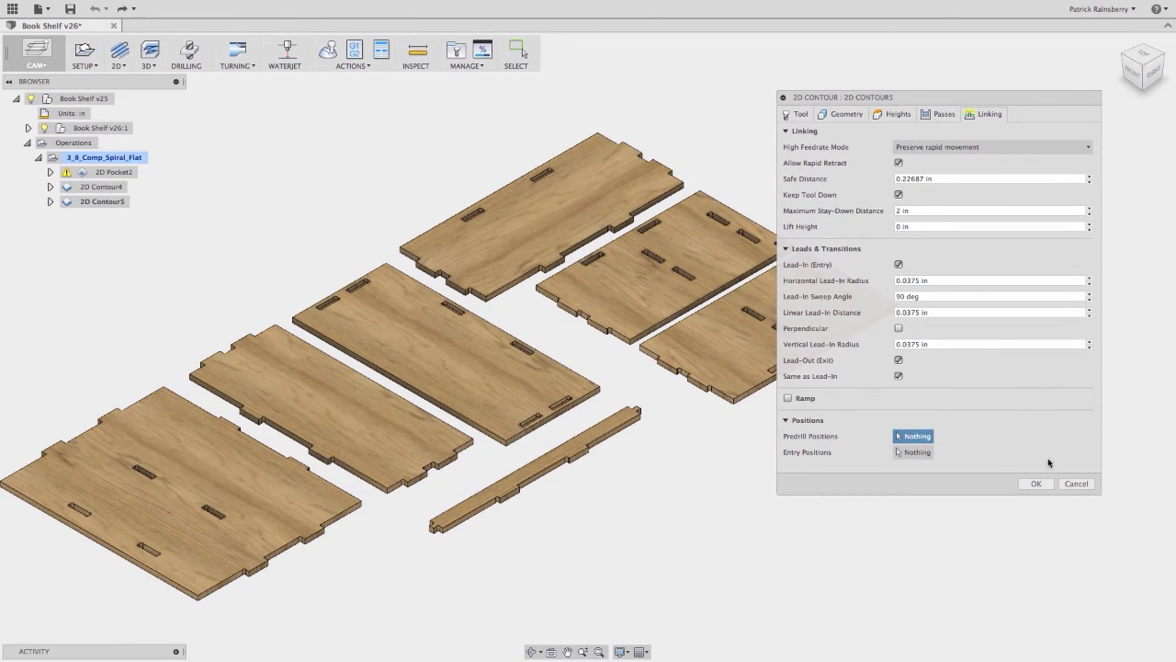
left_click(1036, 483)
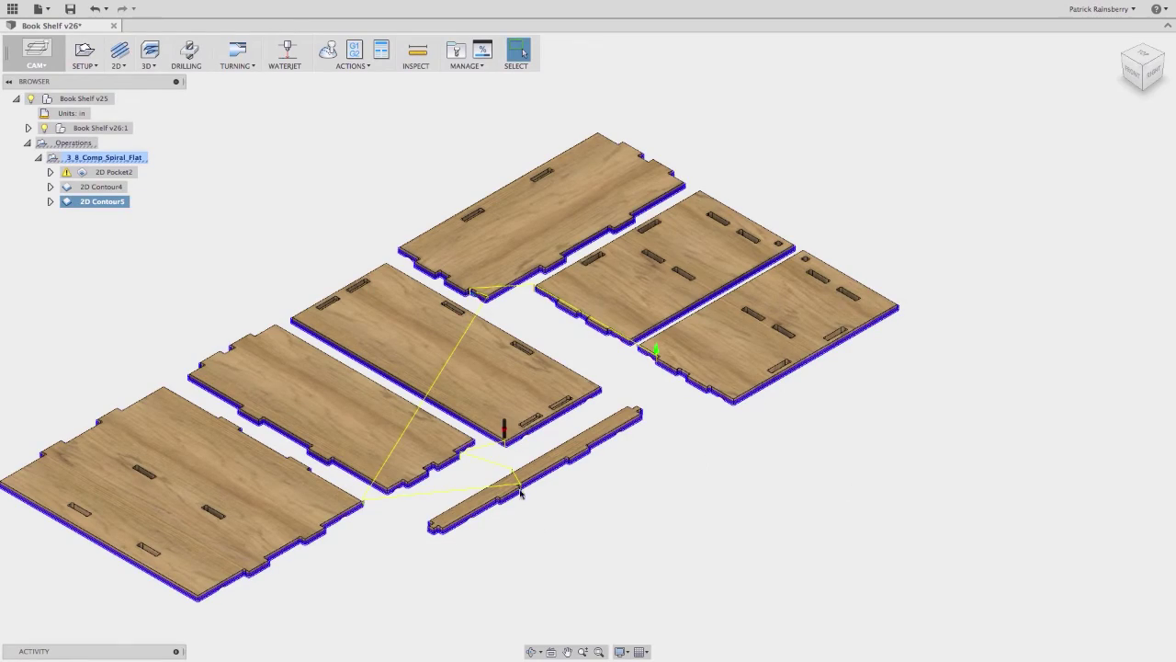
- Examine the outer contour toolpath up close where it lifts over the tabs on the panel edge beside the rail, and deselect it
scroll(524, 467, "up", 5)
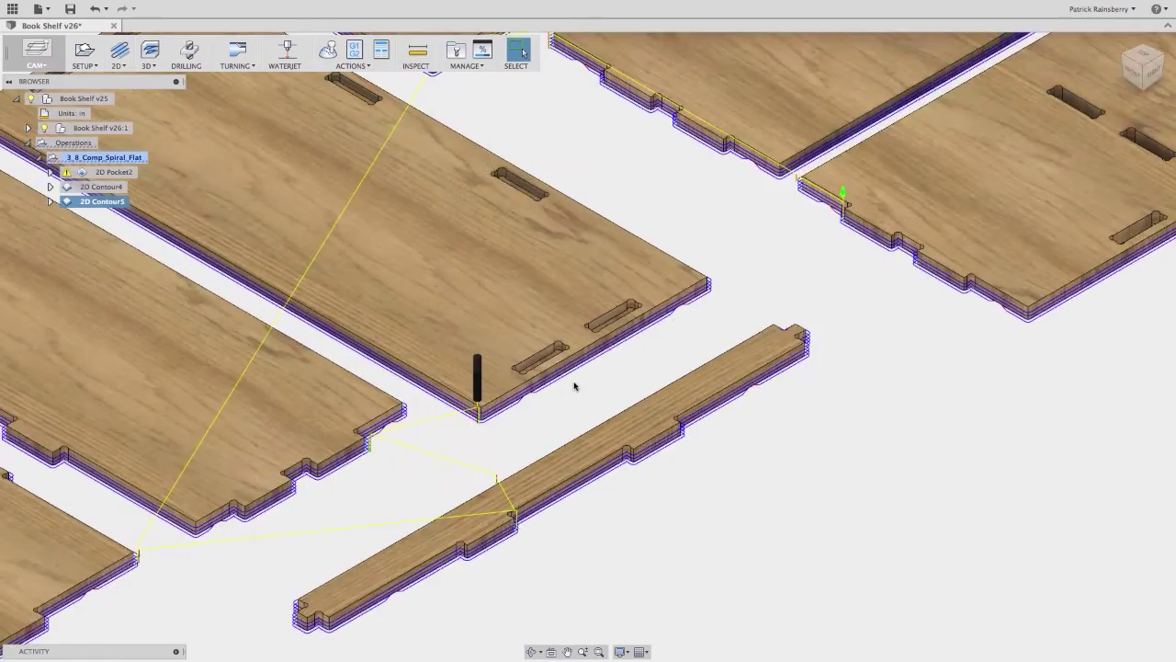
scroll(574, 385, "up", 3)
scroll(575, 386, "up", 3)
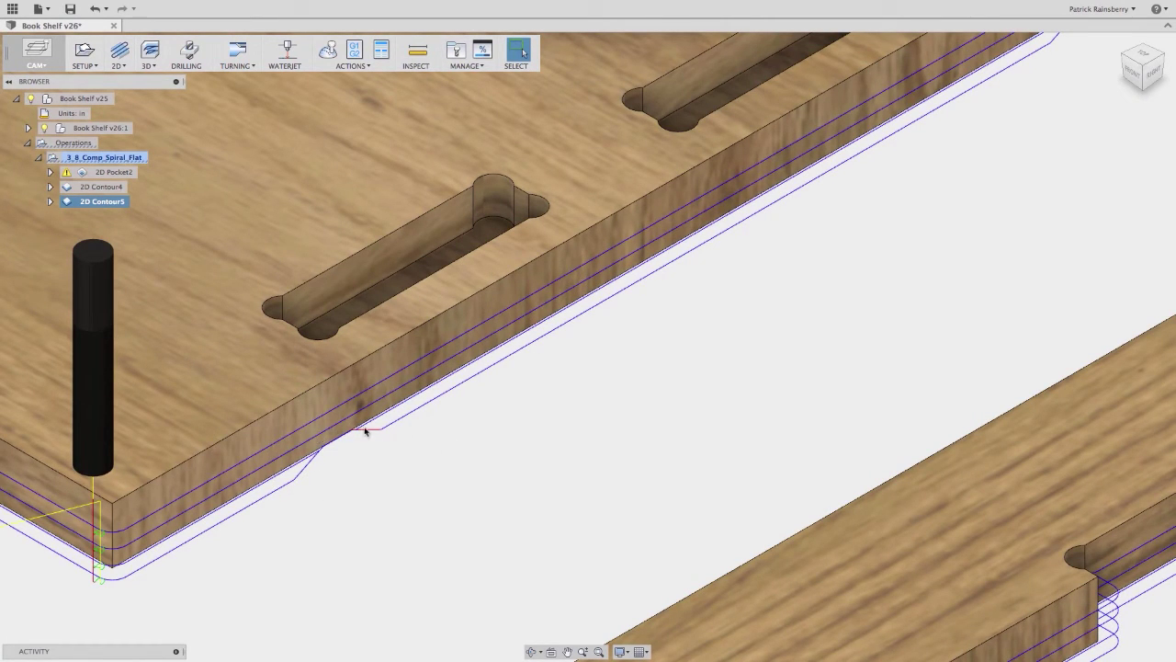
scroll(521, 427, "down", 2)
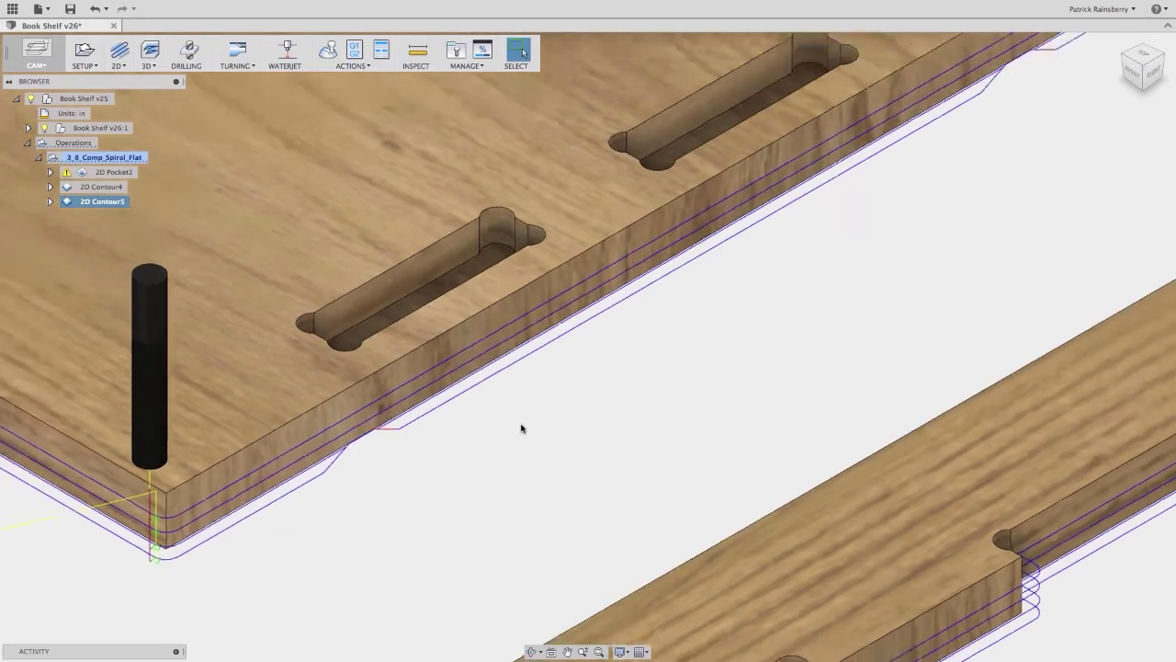
scroll(856, 214, "down", 3)
scroll(829, 258, "down", 4)
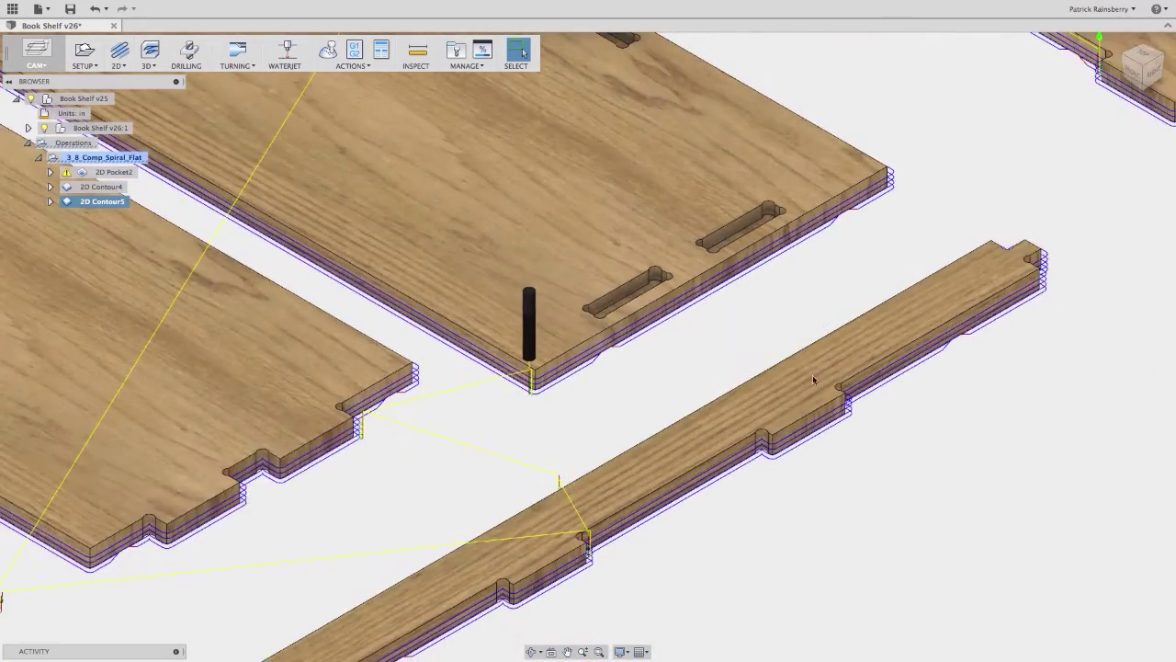
scroll(807, 402, "down", 4)
scroll(354, 255, "down", 6)
left_click(355, 255)
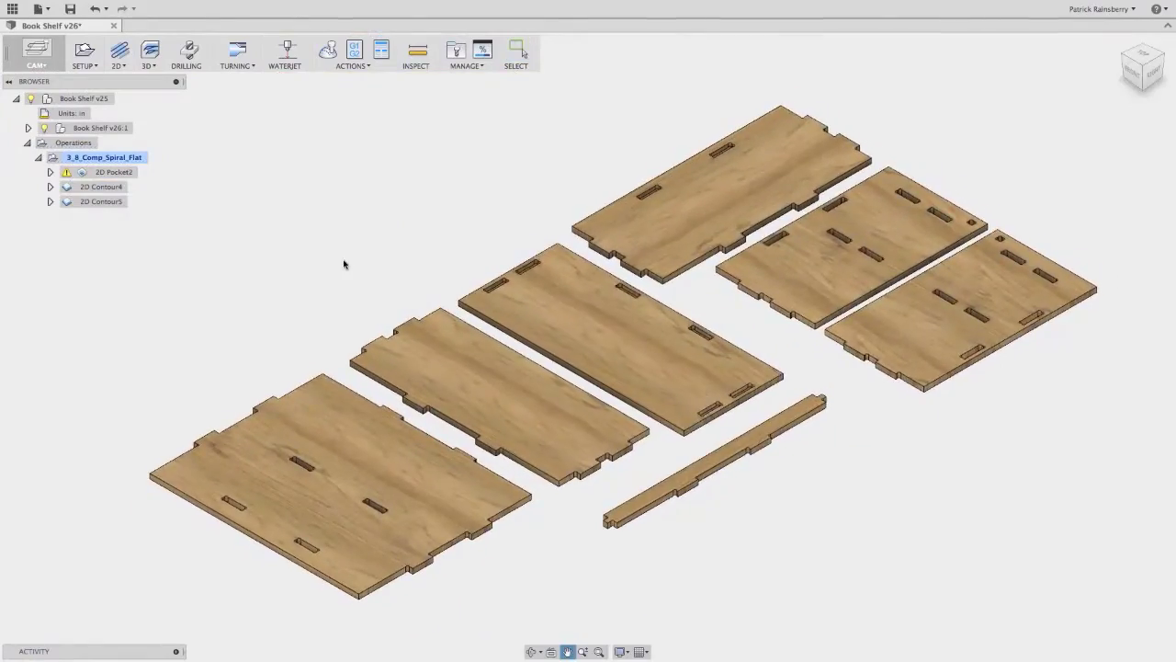
- Simulate all operations of the 3_8_Comp_Spiral_Flat setup with the stock displayed, and start the playback
scroll(343, 265, "down", 3)
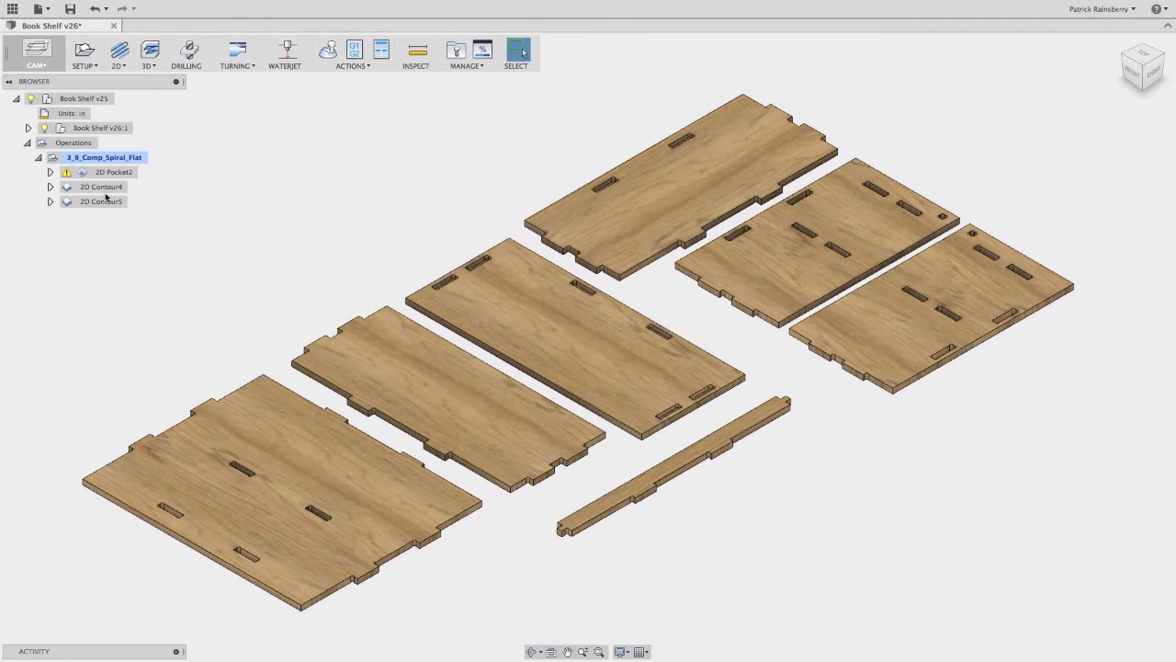
left_click(64, 159)
left_click(93, 202)
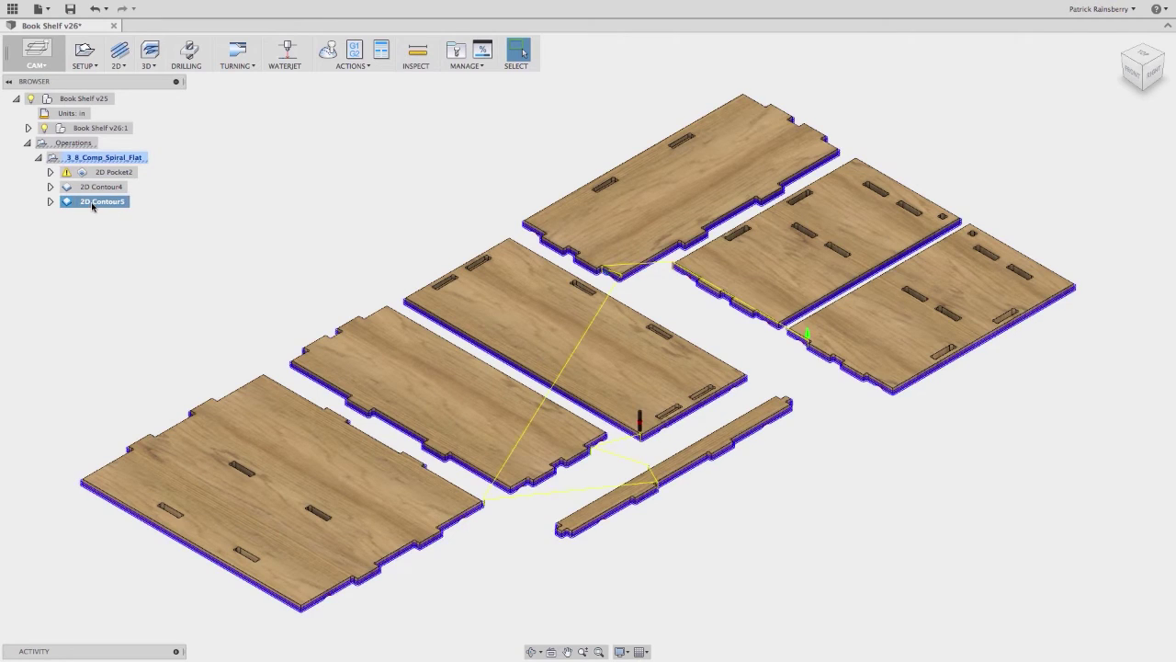
left_click(90, 157)
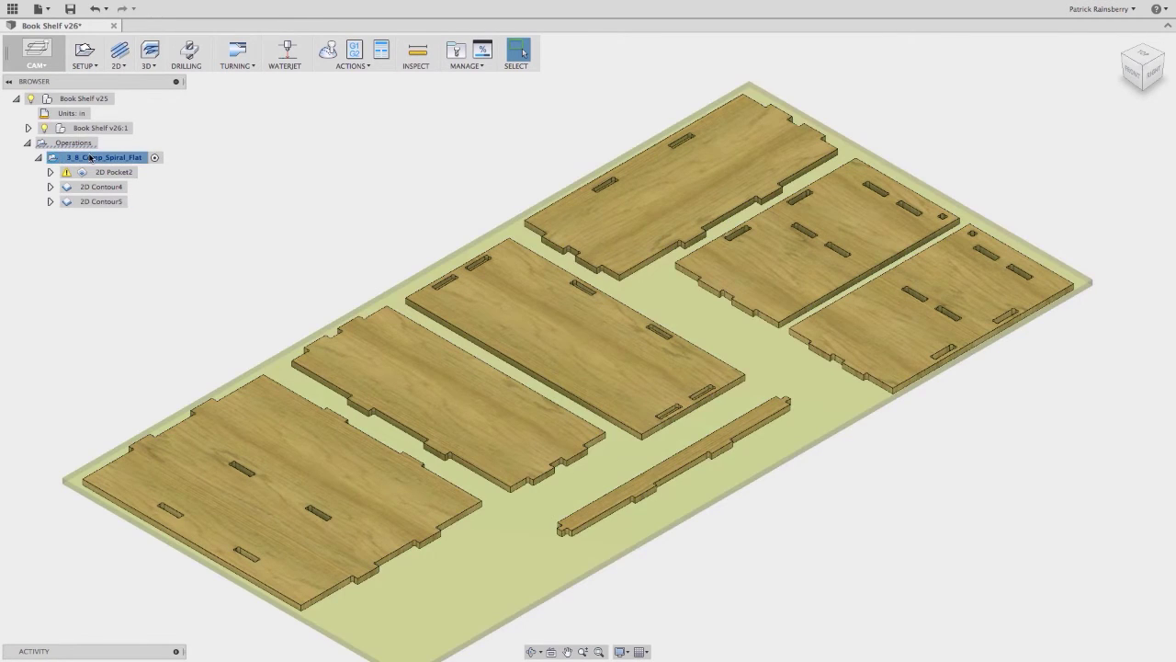
left_click(328, 51)
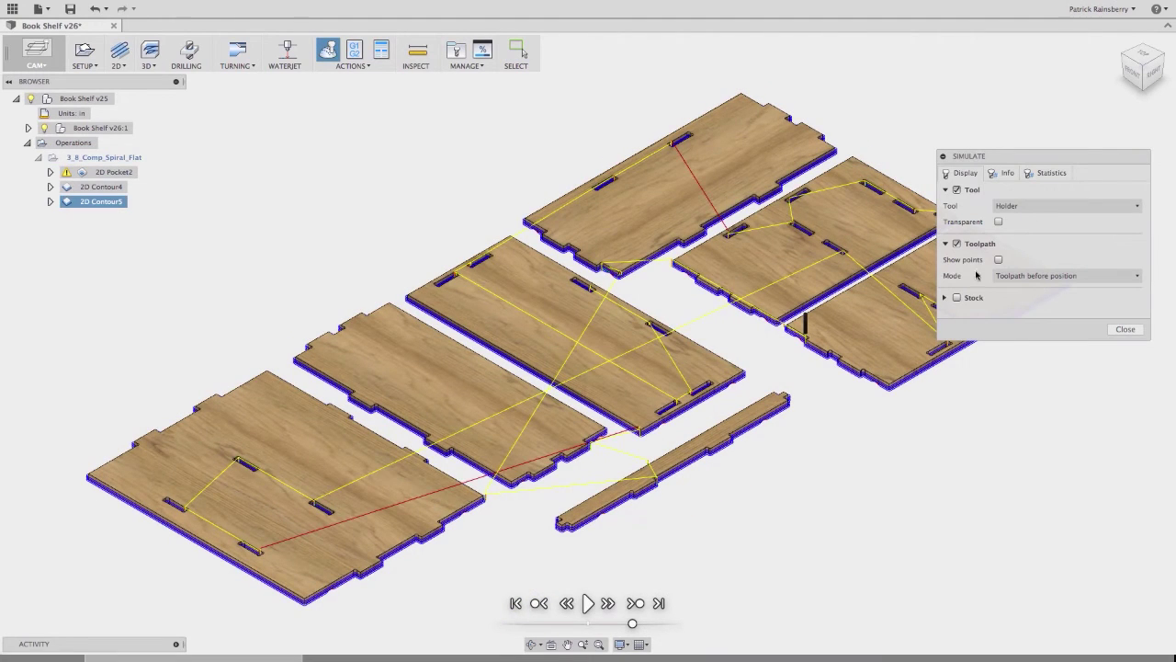
left_click(956, 298)
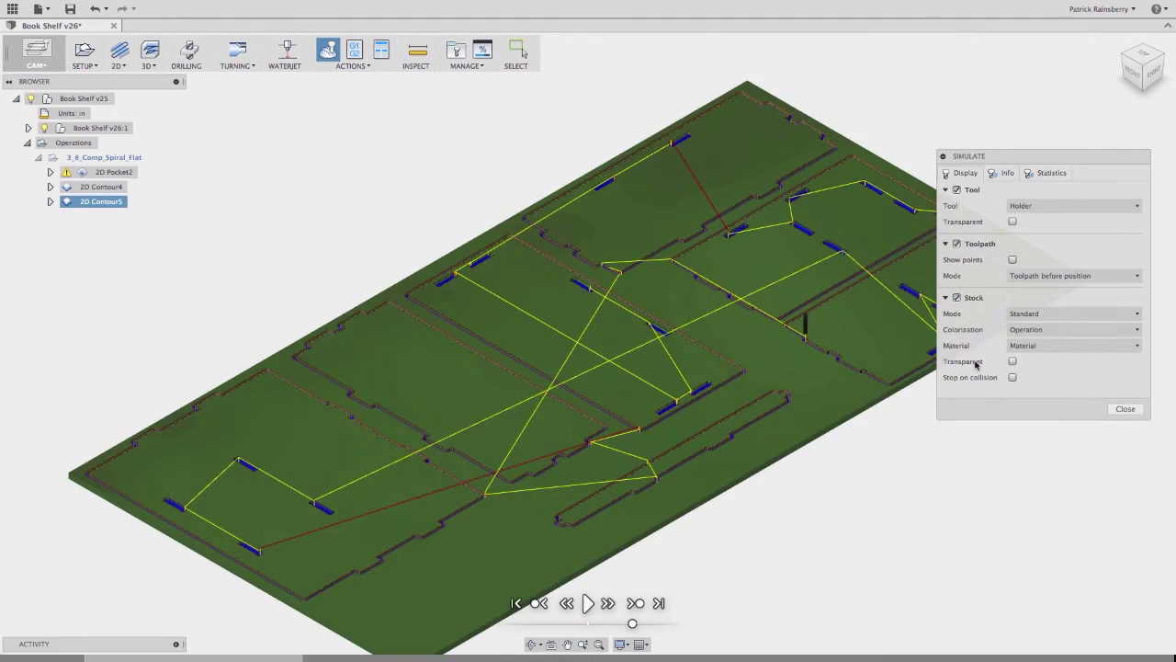
left_click(588, 602)
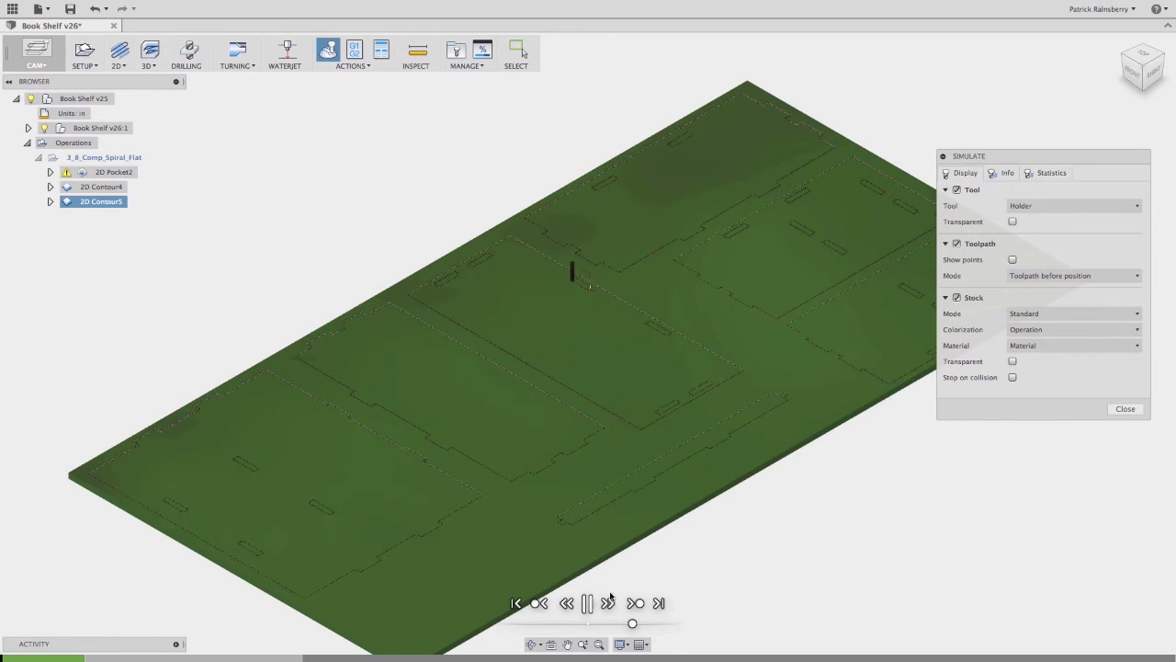
- Follow the blind-slot pocketing up close and skip the simulation ahead to the through-slot contour
scroll(605, 309, "up", 10)
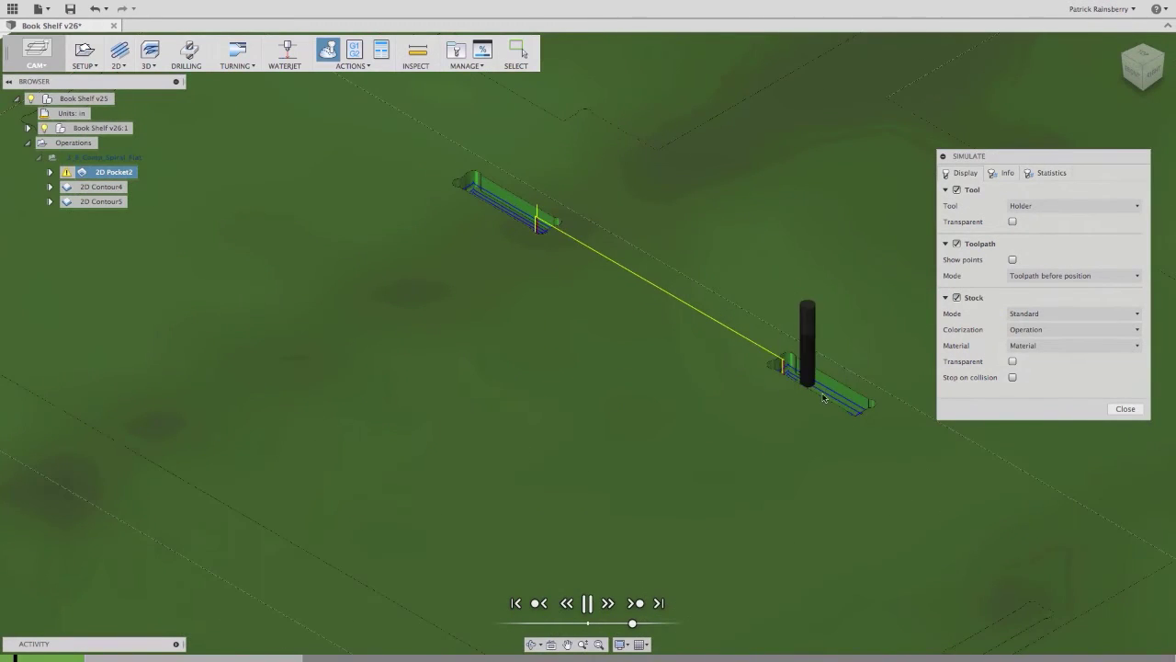
scroll(841, 404, "down", 10)
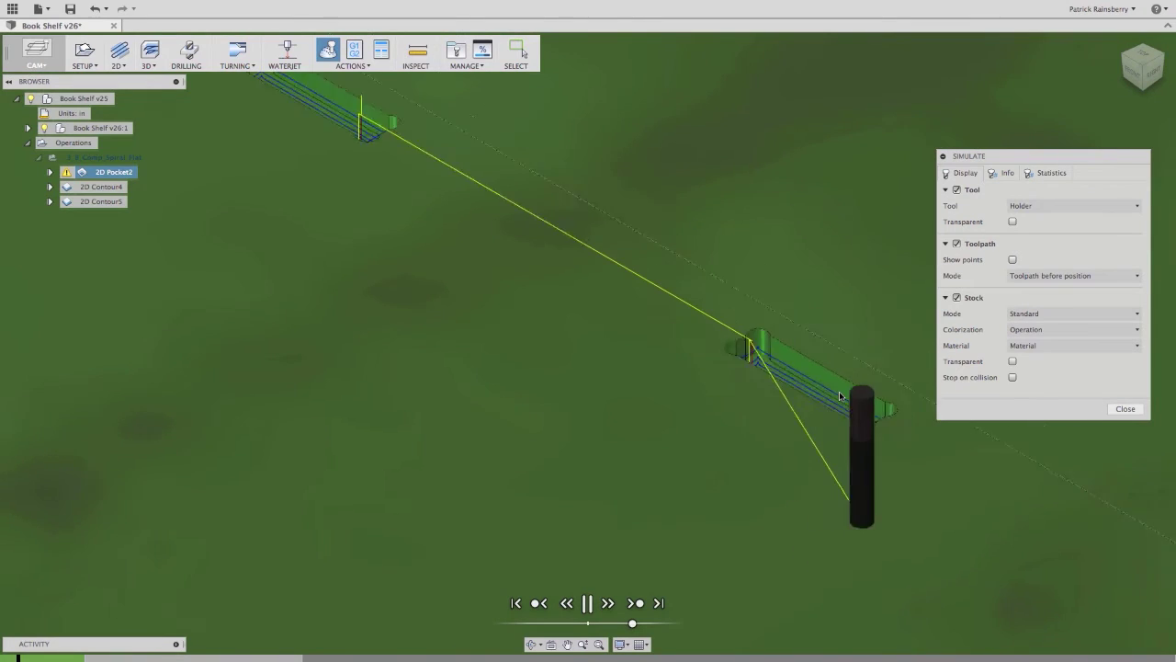
middle_click_drag(834, 459, 687, 421)
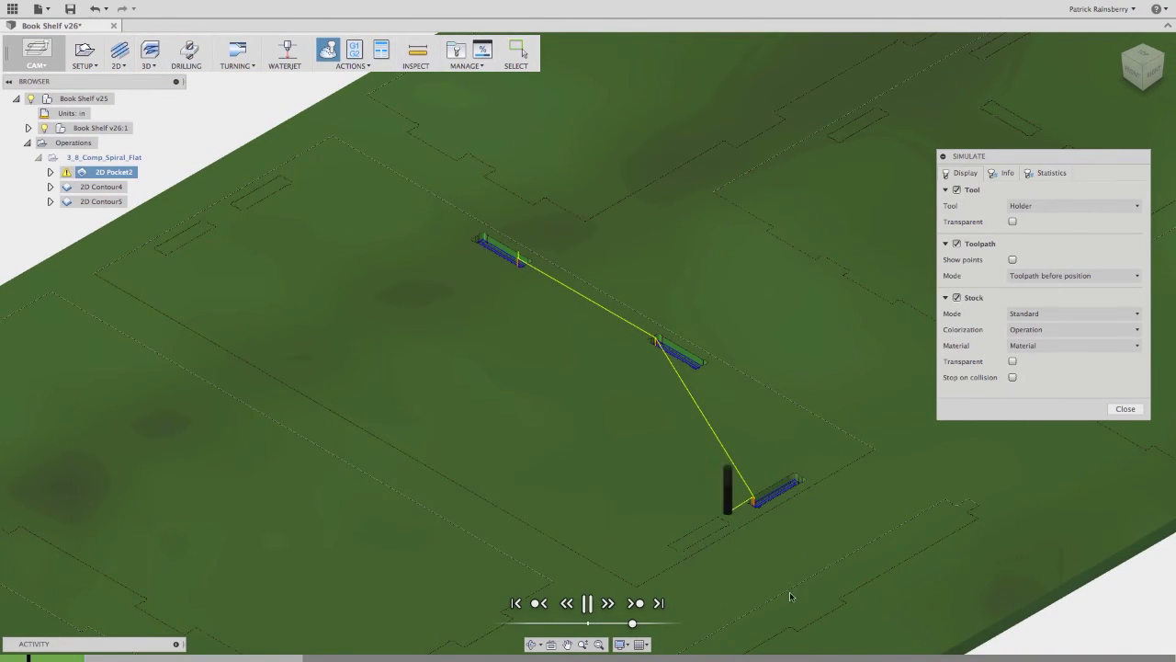
left_click(633, 602)
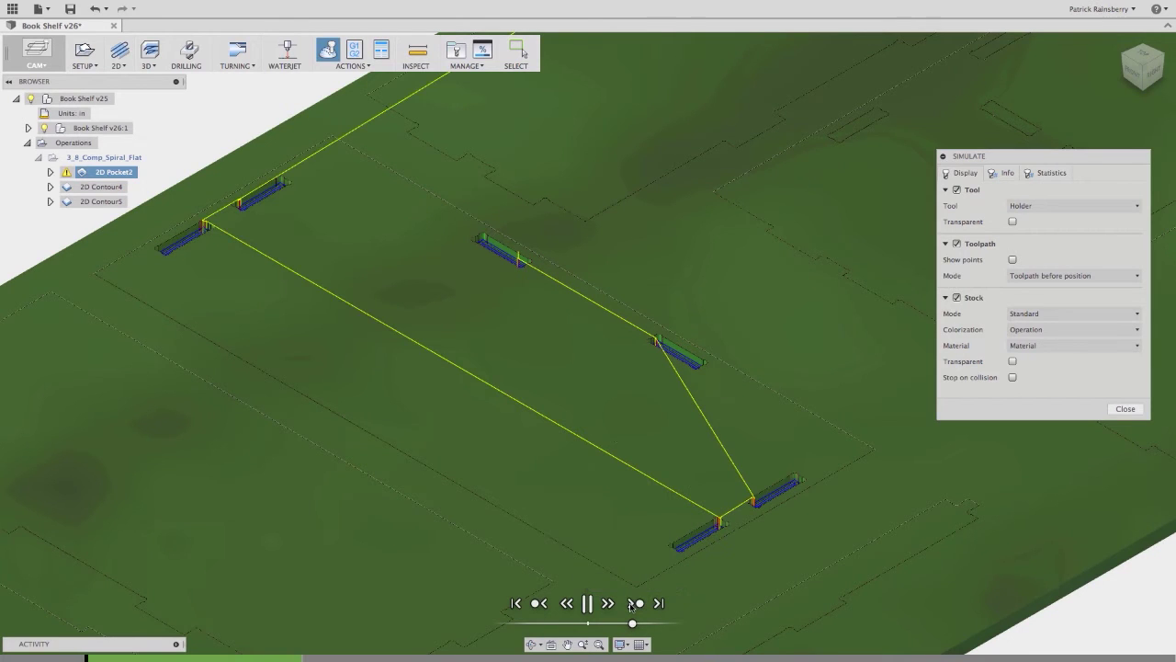
- Examine how the simulated through-slot contour cuts the slots across the panels
scroll(717, 264, "down", 5)
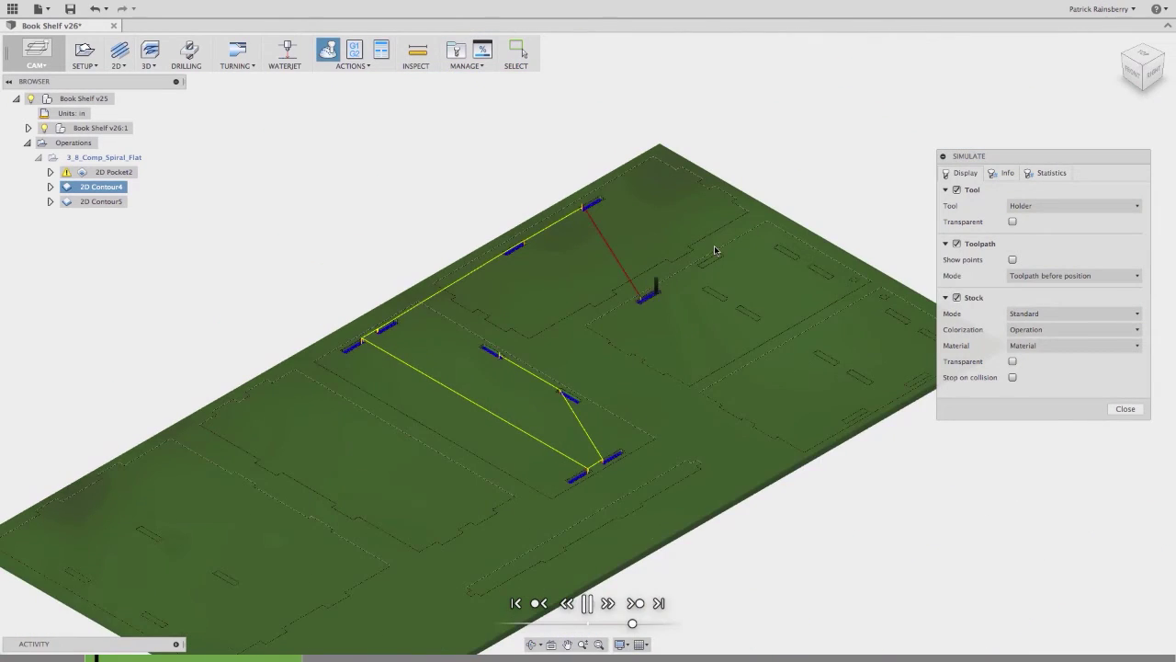
scroll(714, 250, "up", 4)
scroll(714, 250, "up", 5)
scroll(729, 396, "down", 6)
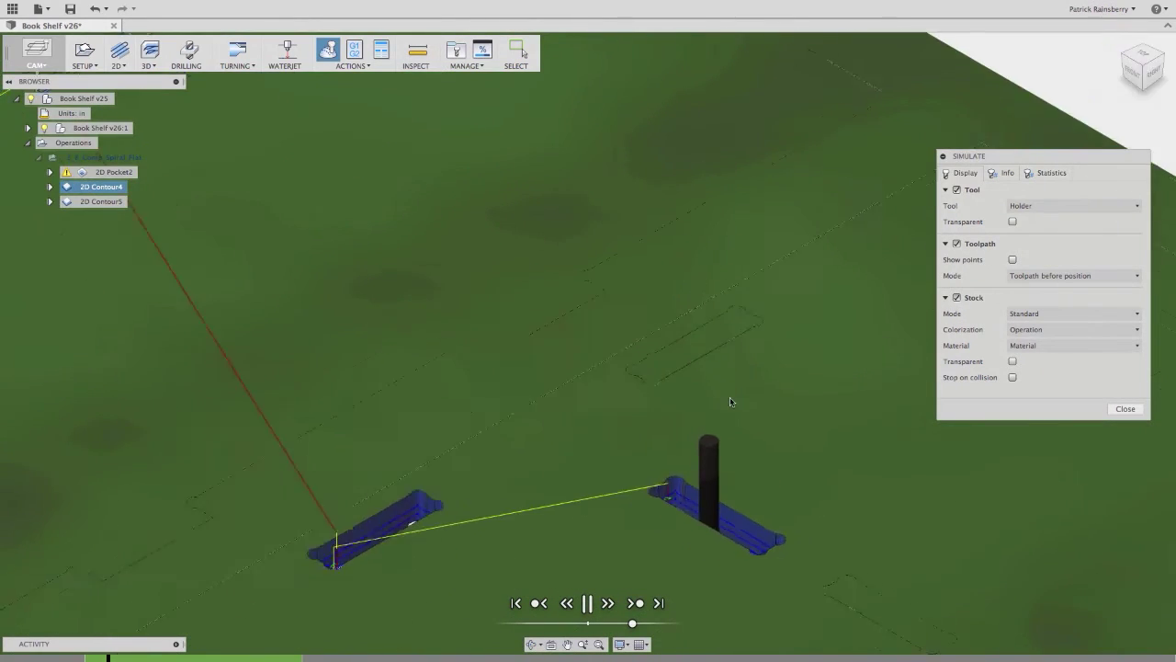
scroll(827, 536, "down", 1)
middle_click_drag(827, 536, 761, 475)
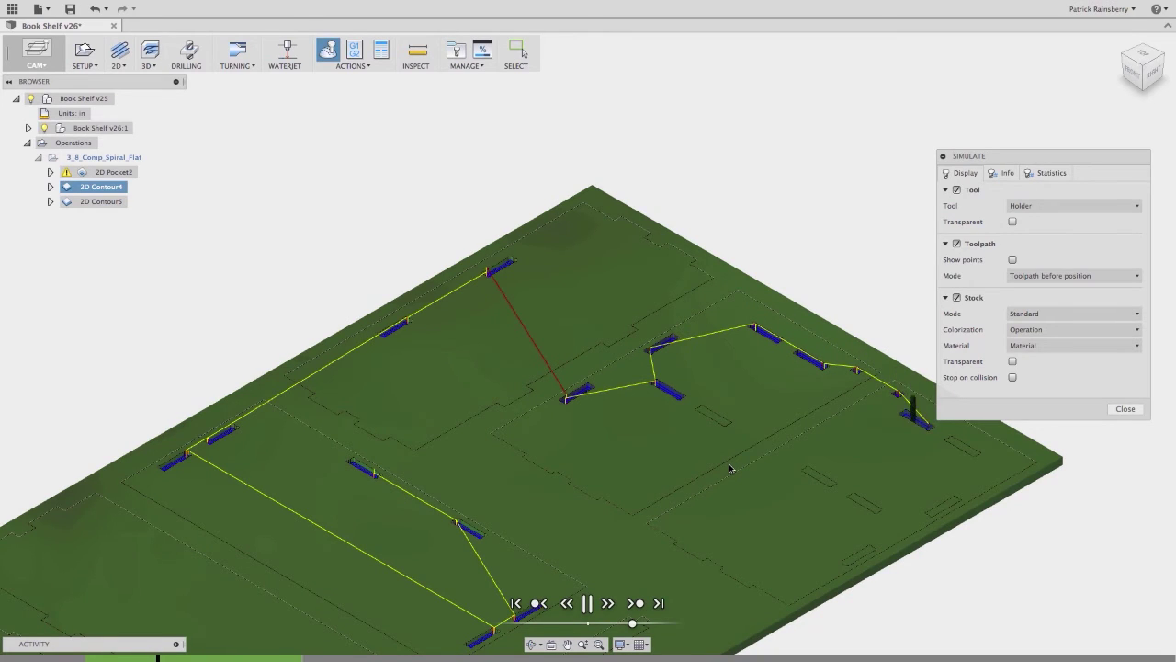
scroll(808, 485, "down", 2)
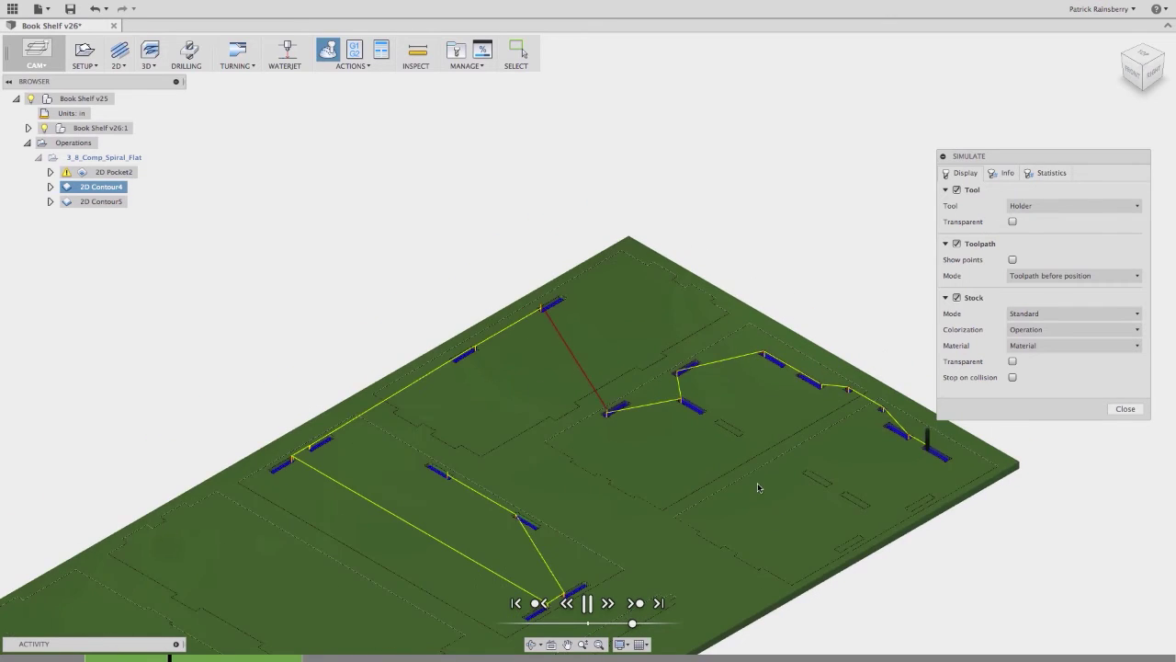
middle_click_drag(809, 485, 793, 308)
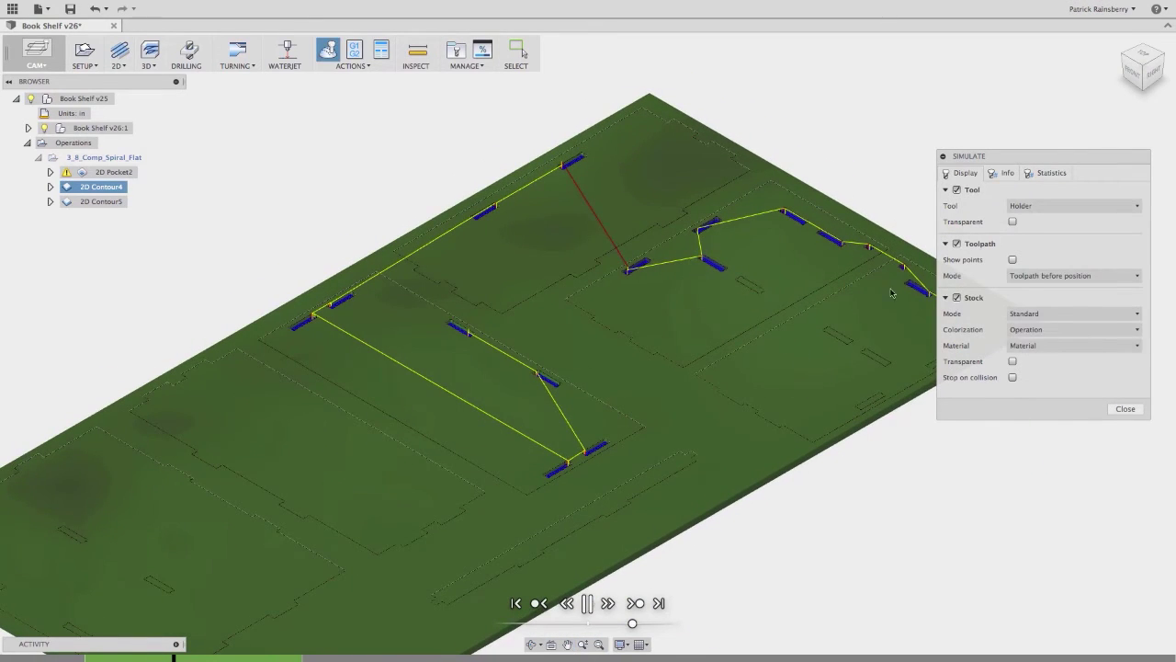
- Advance the simulation to its end and inspect the tabs left in the outer cuts around the narrow rail and adjacent panel
left_click(659, 604)
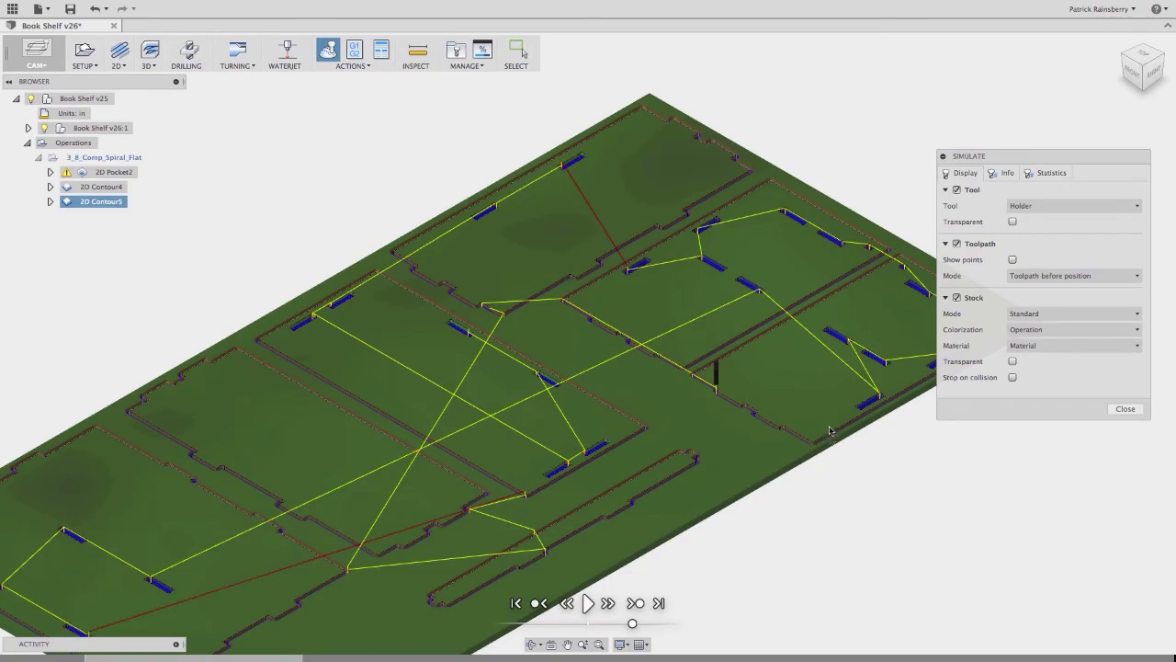
middle_click_drag(797, 294, 675, 439, "shift")
scroll(696, 454, "up", 5)
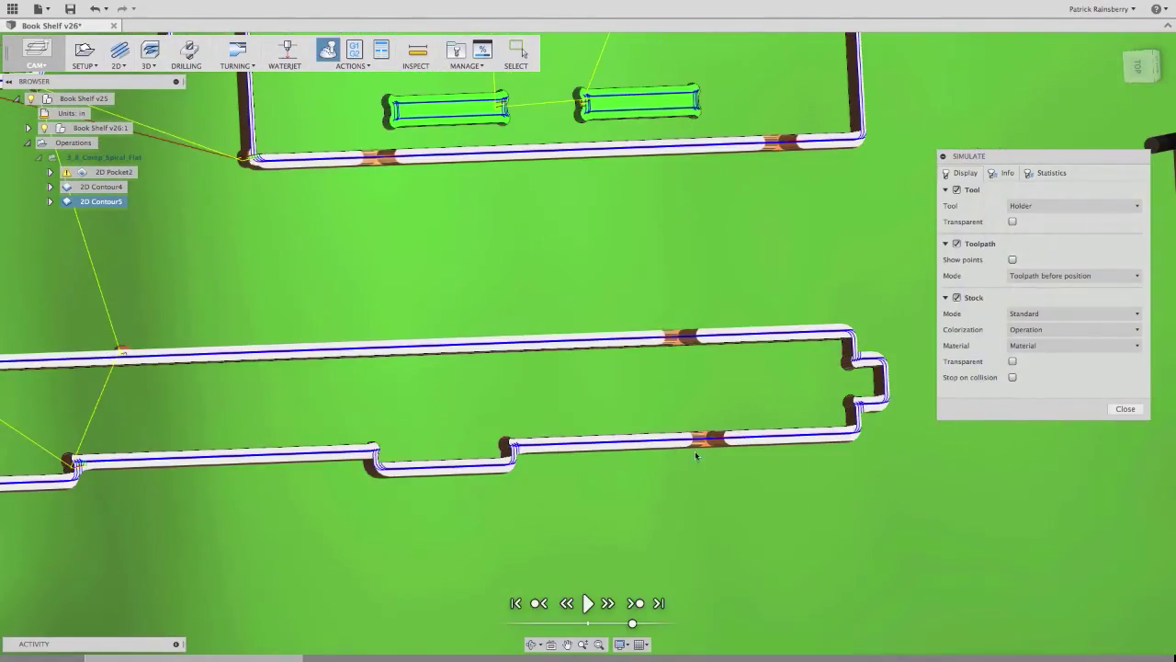
- Inspect the finished cuts around the blind slots and across the whole sheet, then close the simulation
scroll(673, 432, "down", 3)
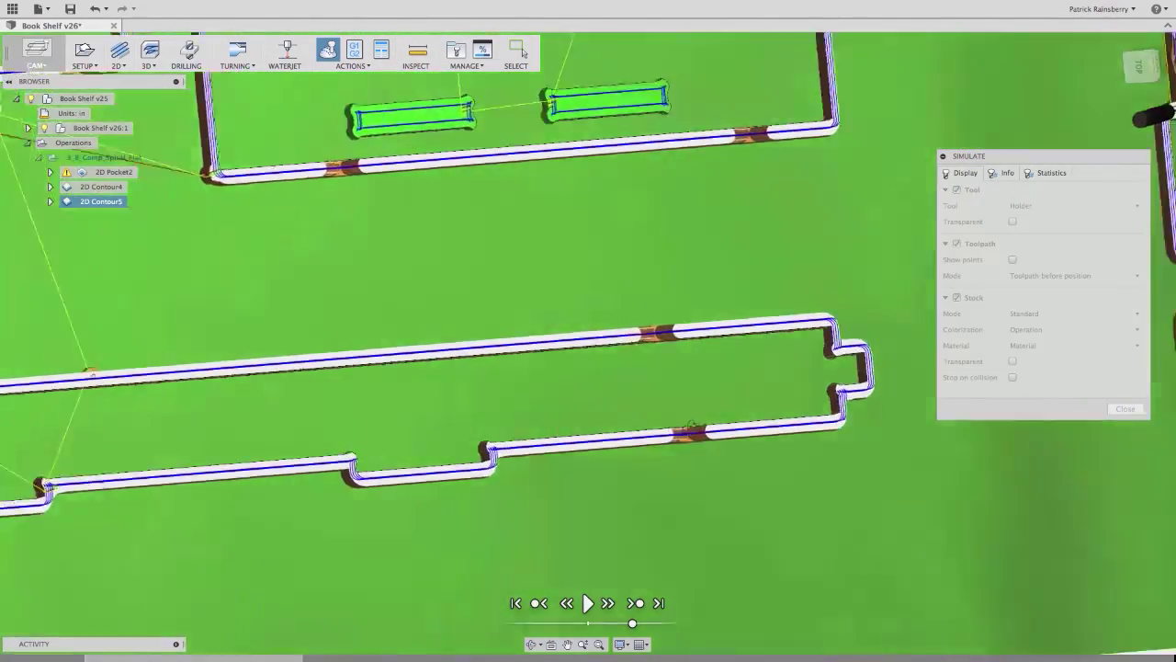
middle_click_drag(673, 431, 700, 348, "shift")
scroll(676, 367, "down", 5)
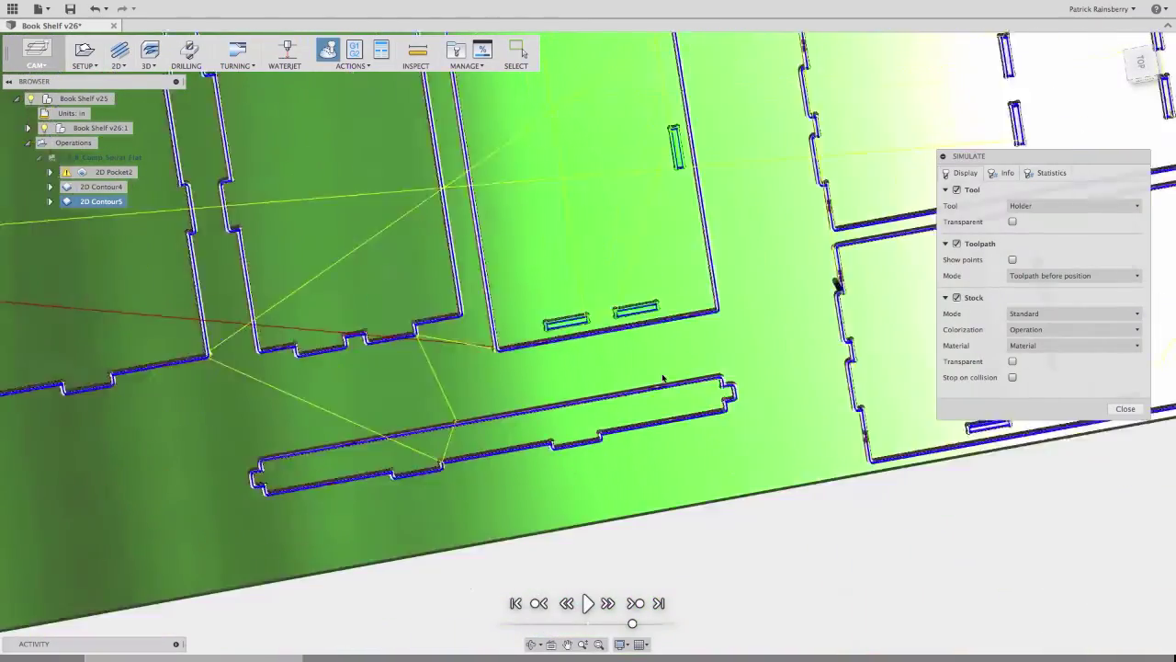
scroll(671, 347, "up", 6)
scroll(671, 345, "up", 5)
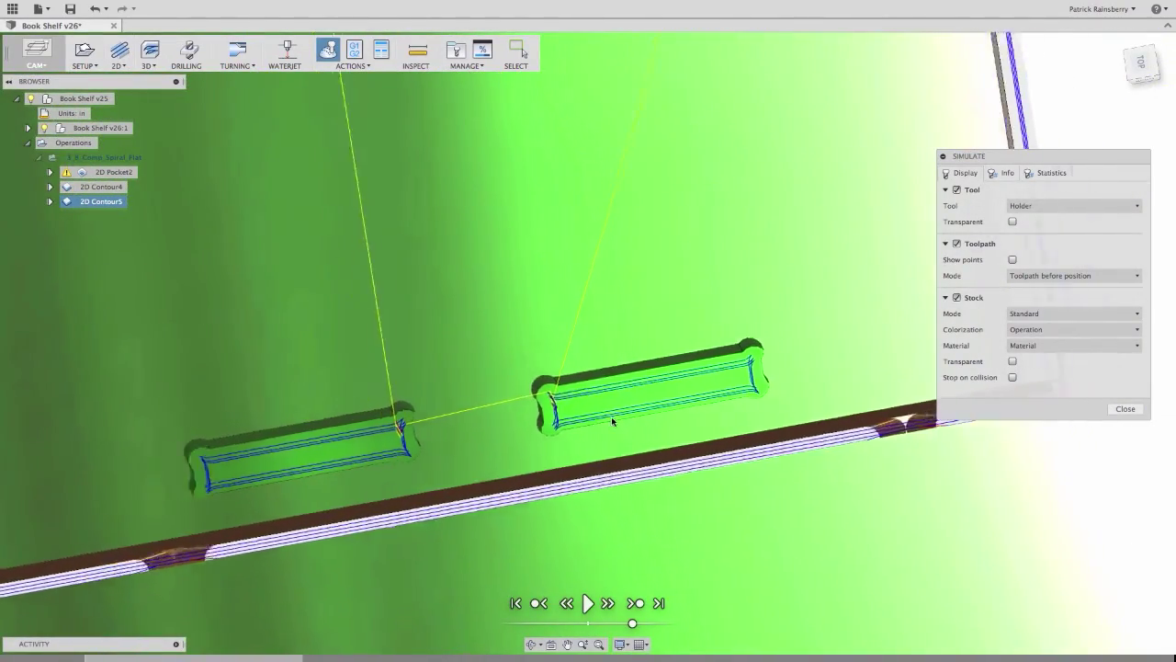
scroll(614, 423, "down", 8)
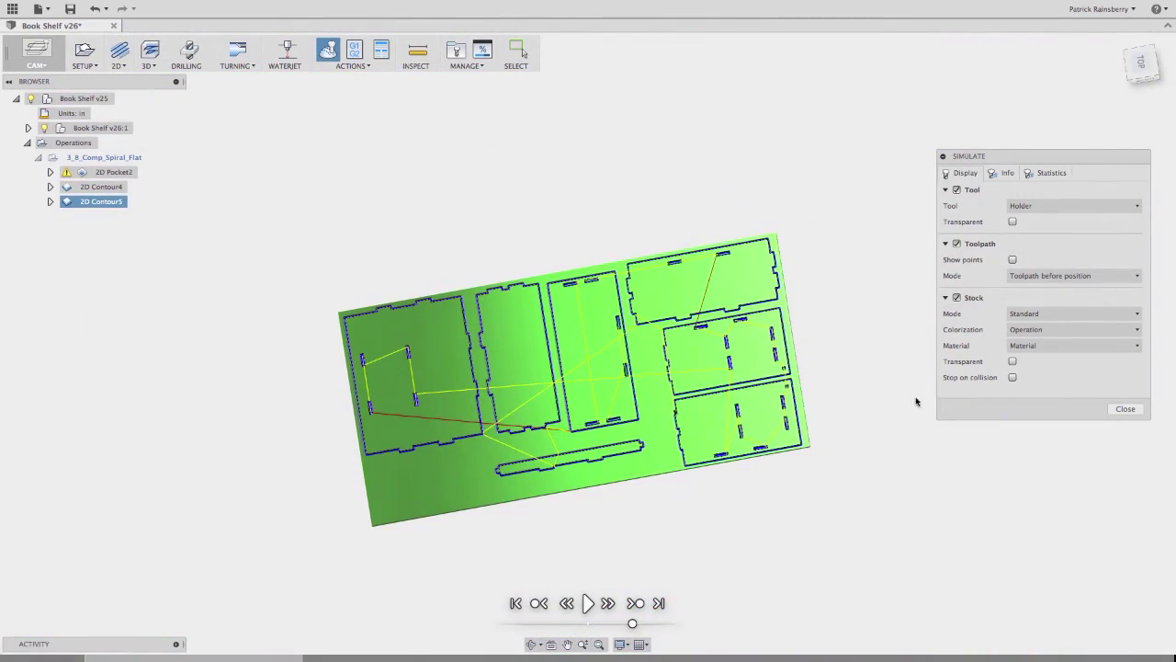
middle_click_drag(729, 470, 1036, 266, "shift")
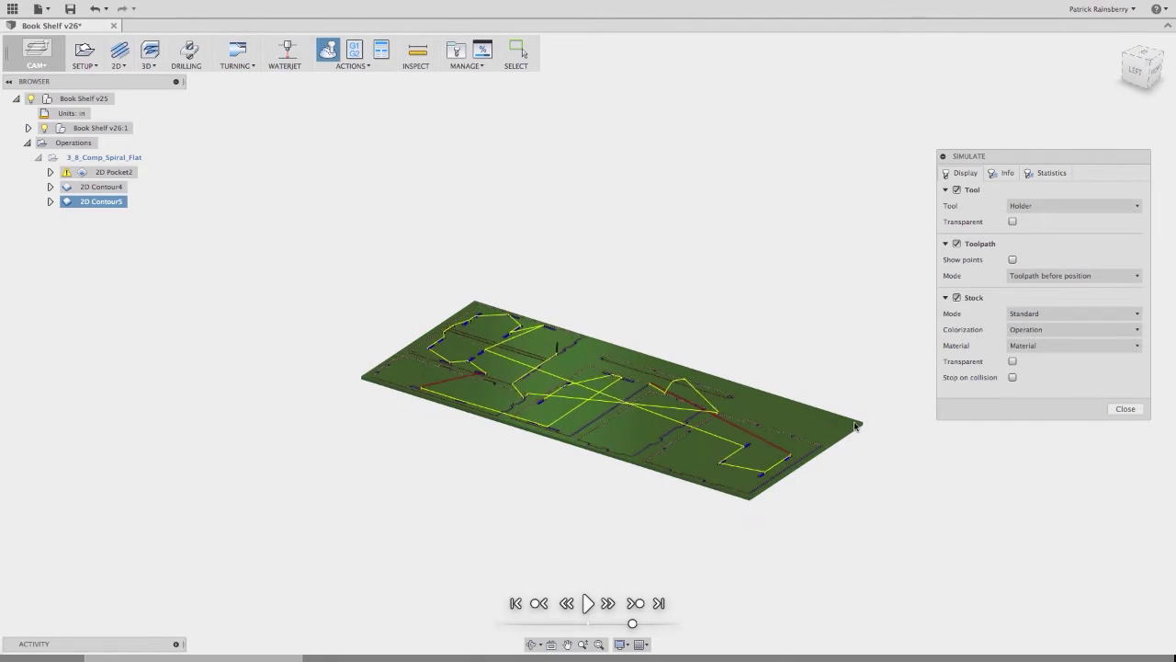
scroll(854, 425, "up", 3)
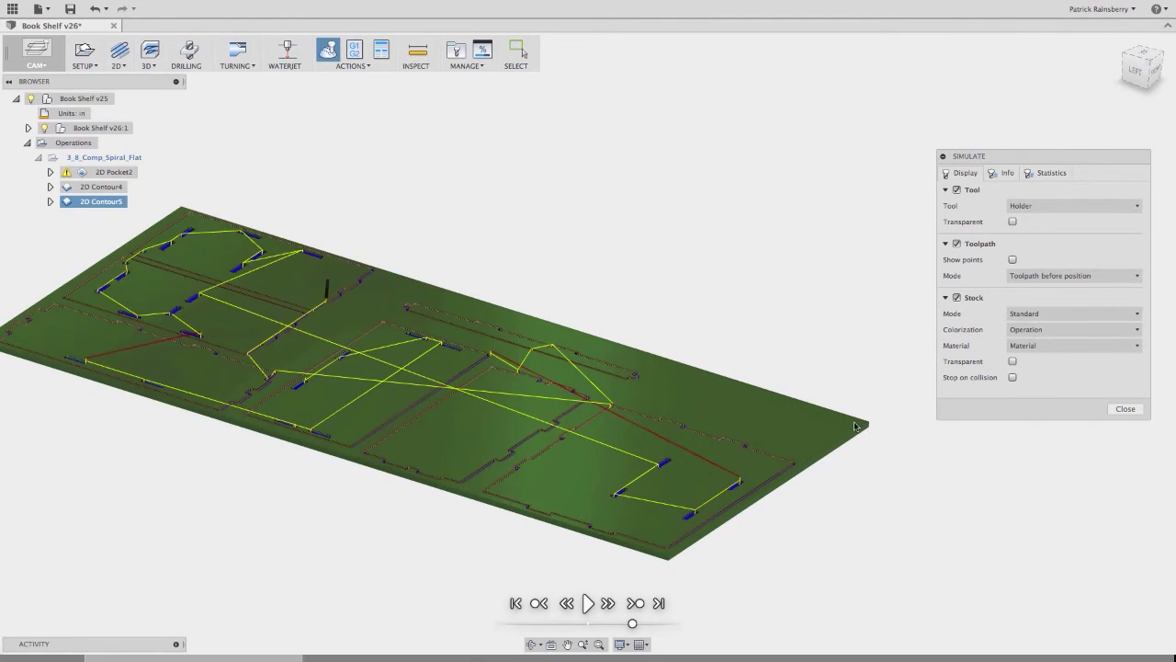
left_click(1122, 408)
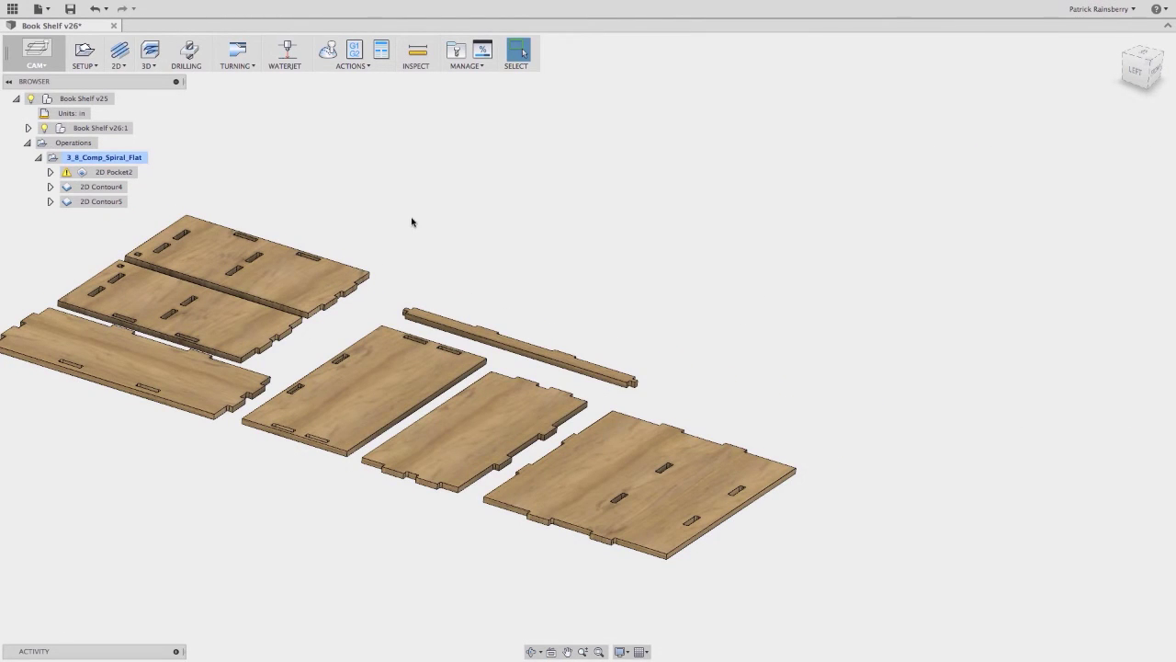
- Post-process the 3_8_Comp_Spiral_Flat setup with the generic shopbot iso.cps – ShopBot ISO post, reviewing its built-in properties
left_click(70, 158)
left_click(87, 201)
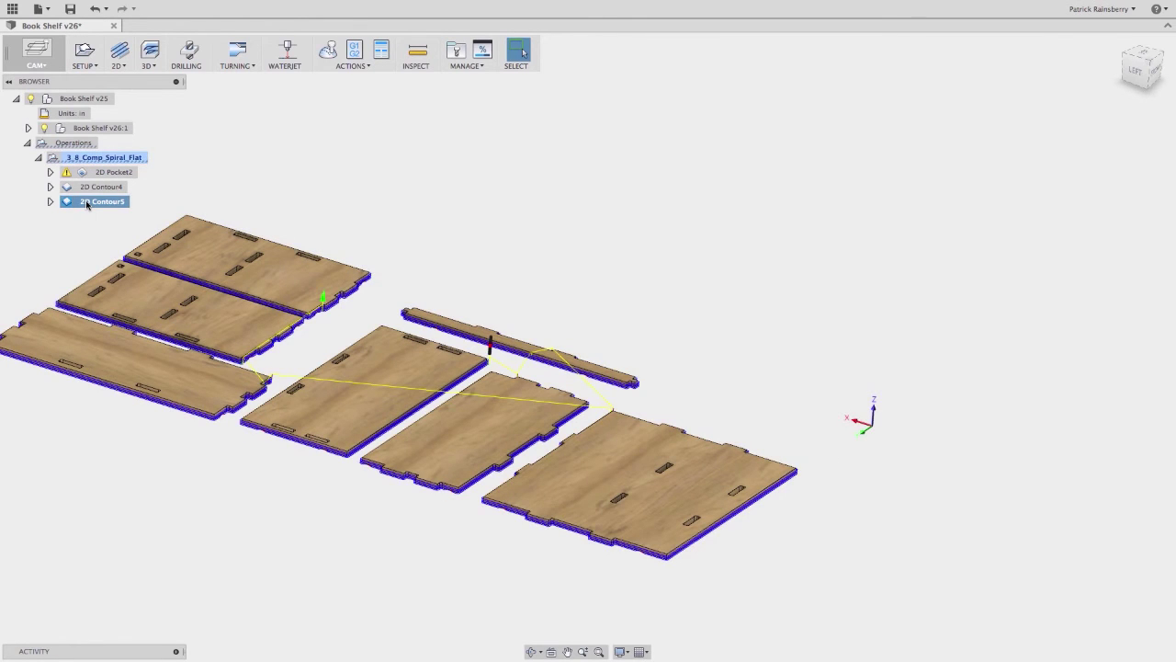
left_click(88, 159)
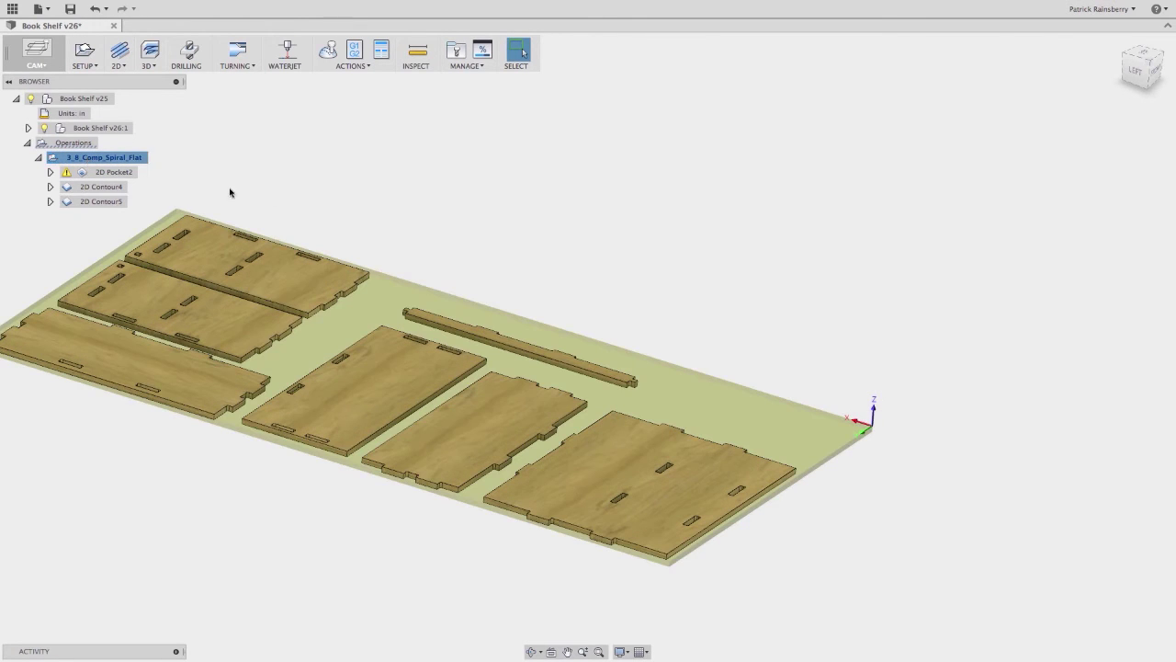
middle_click_drag(320, 148, 433, 157)
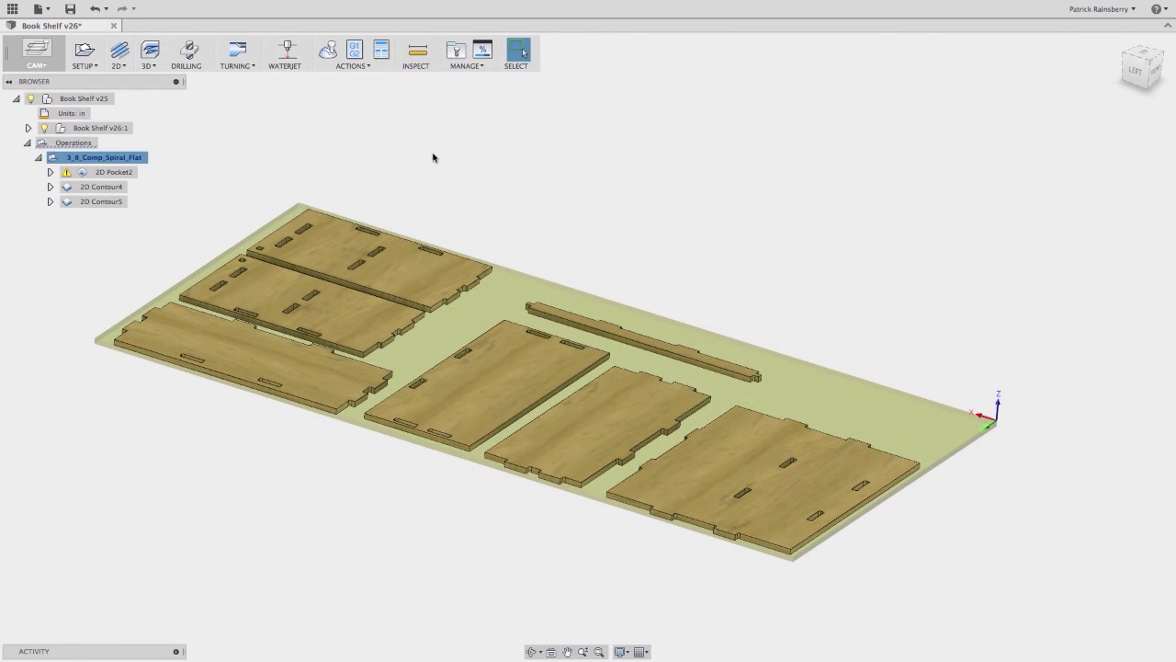
left_click(355, 53)
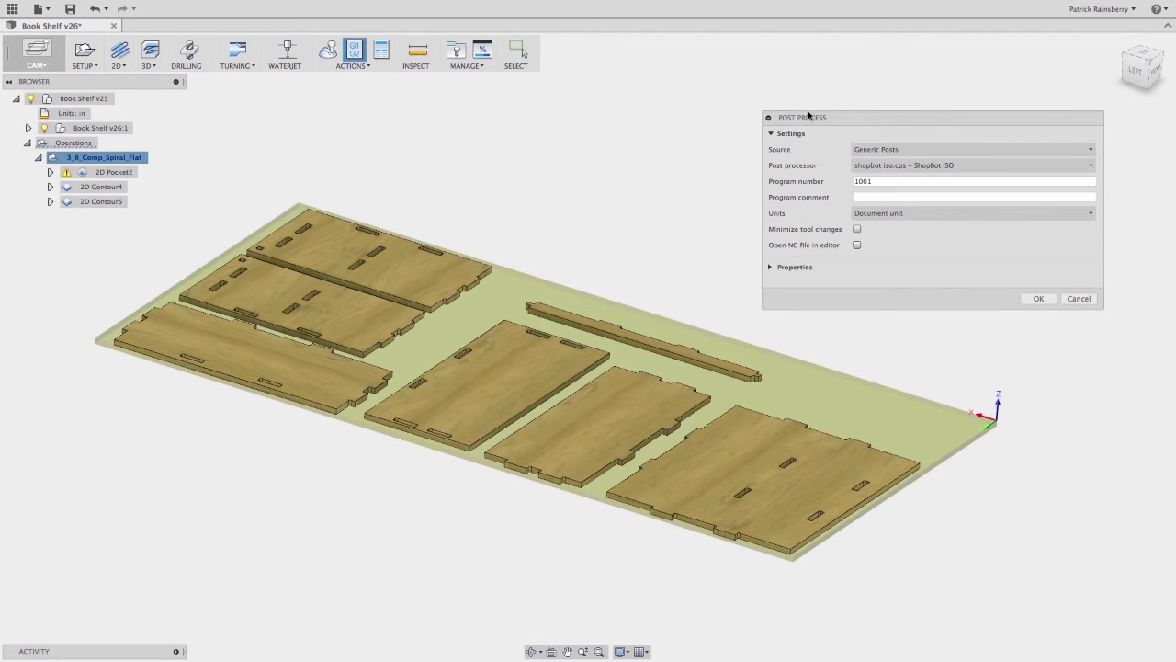
left_click(924, 166)
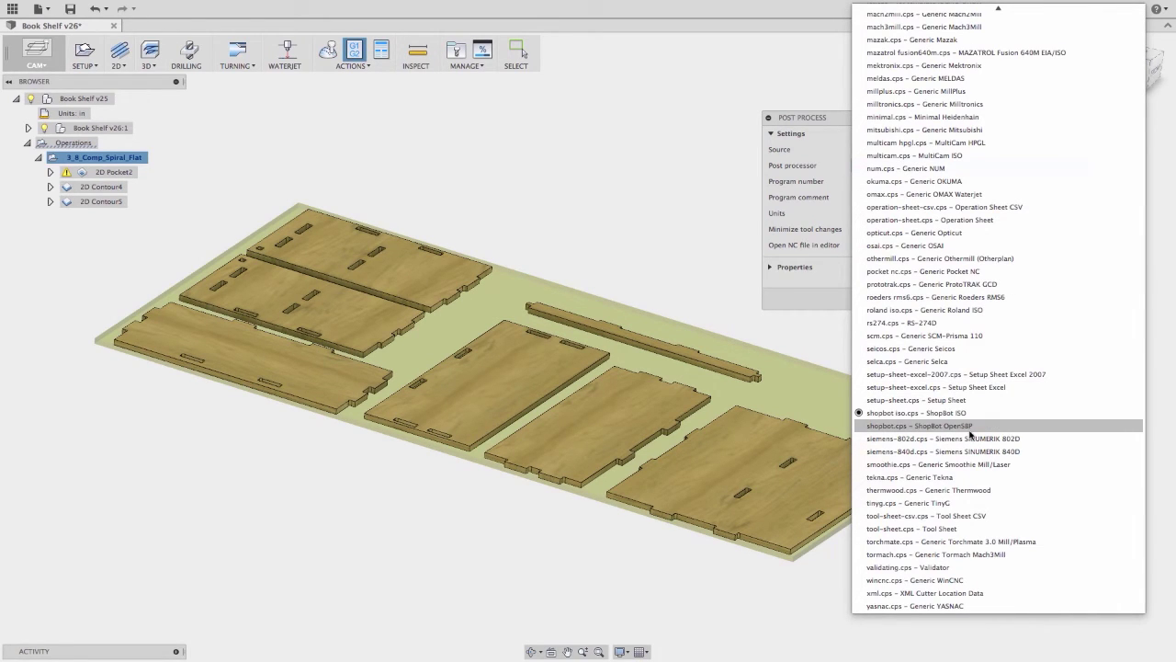
left_click(970, 418)
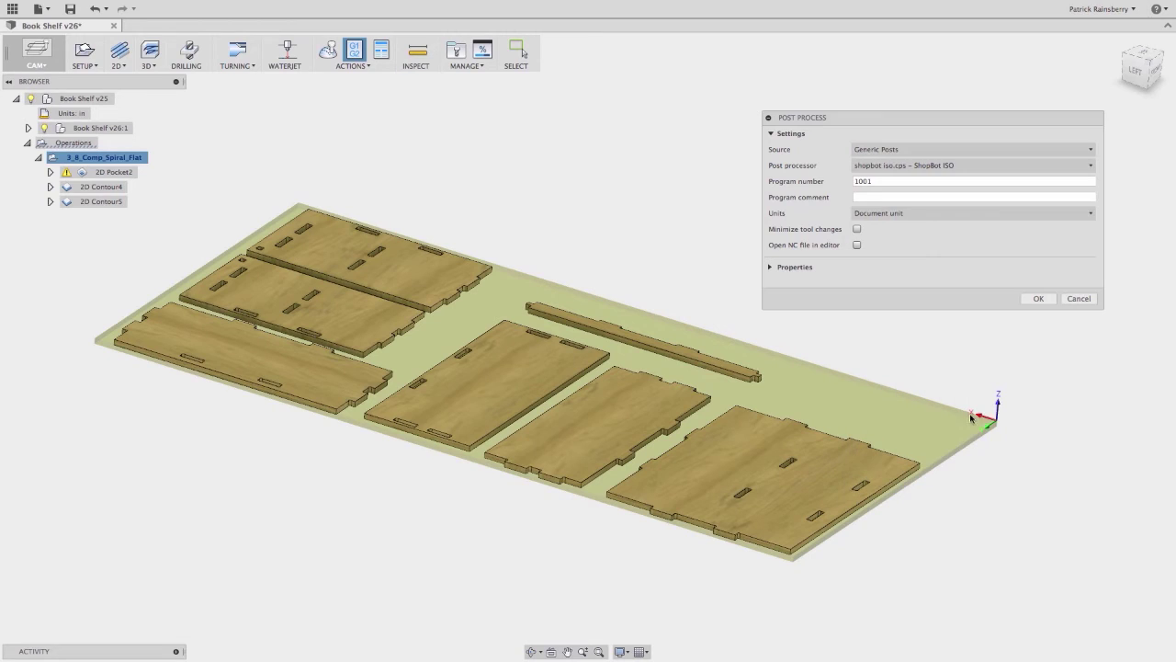
left_click(771, 266)
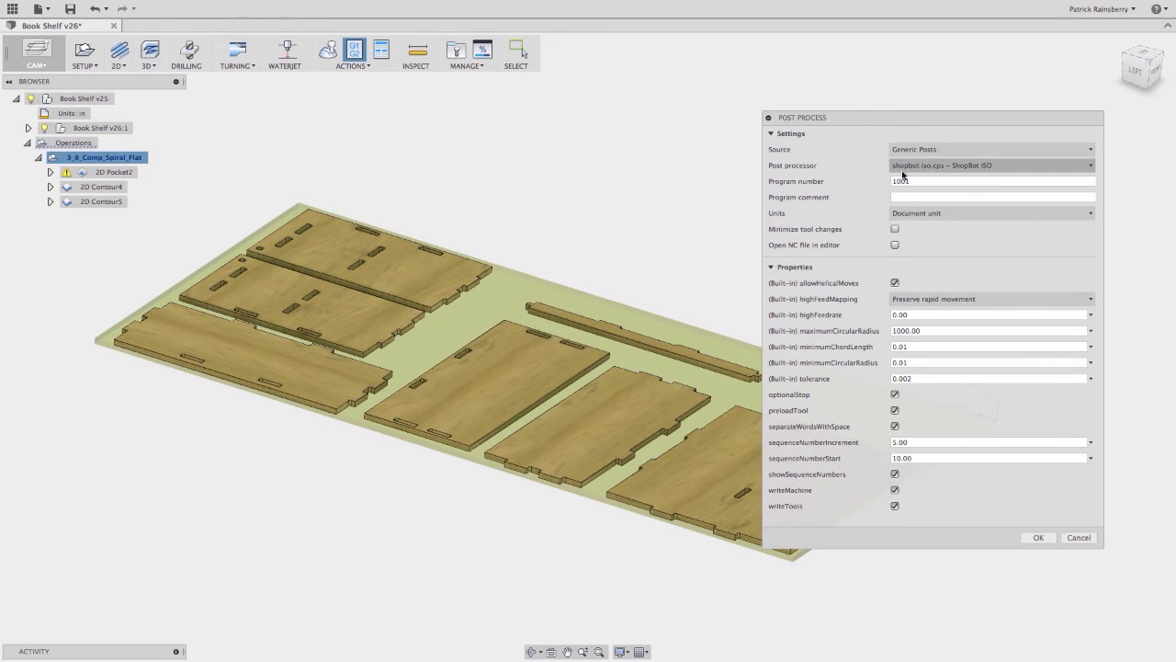
left_click(1029, 537)
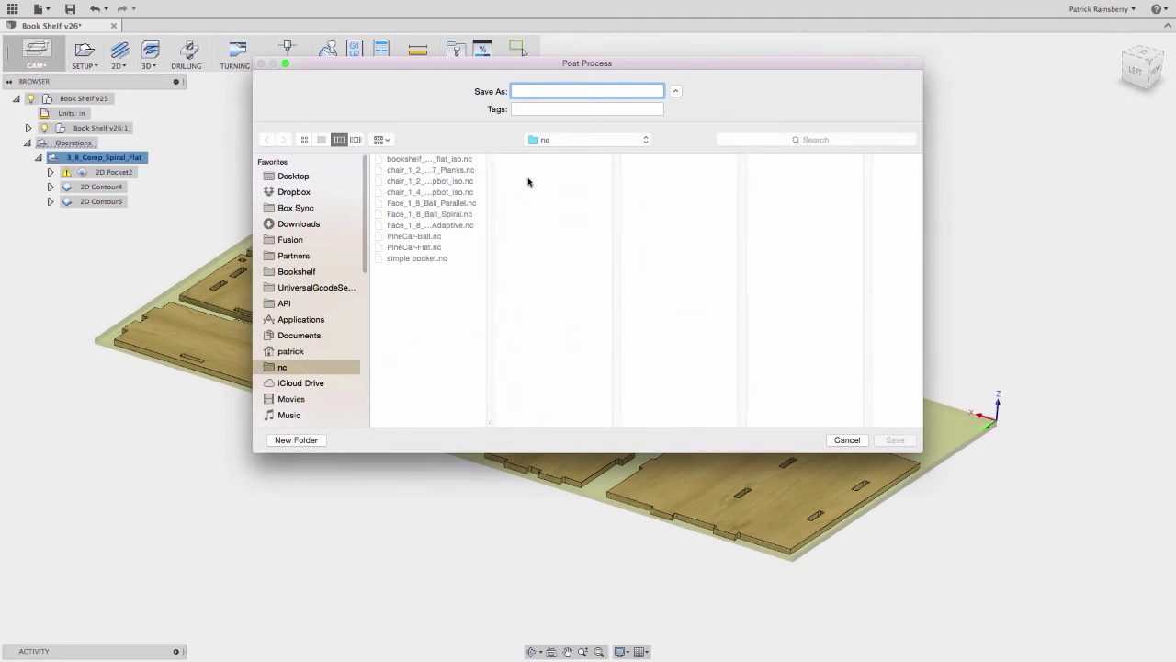
- Save the NC program as bookshelf_shopbot_3_8_flat_iso.nc in the nc folder, replacing the existing file, and deselect the setup
left_click(414, 158)
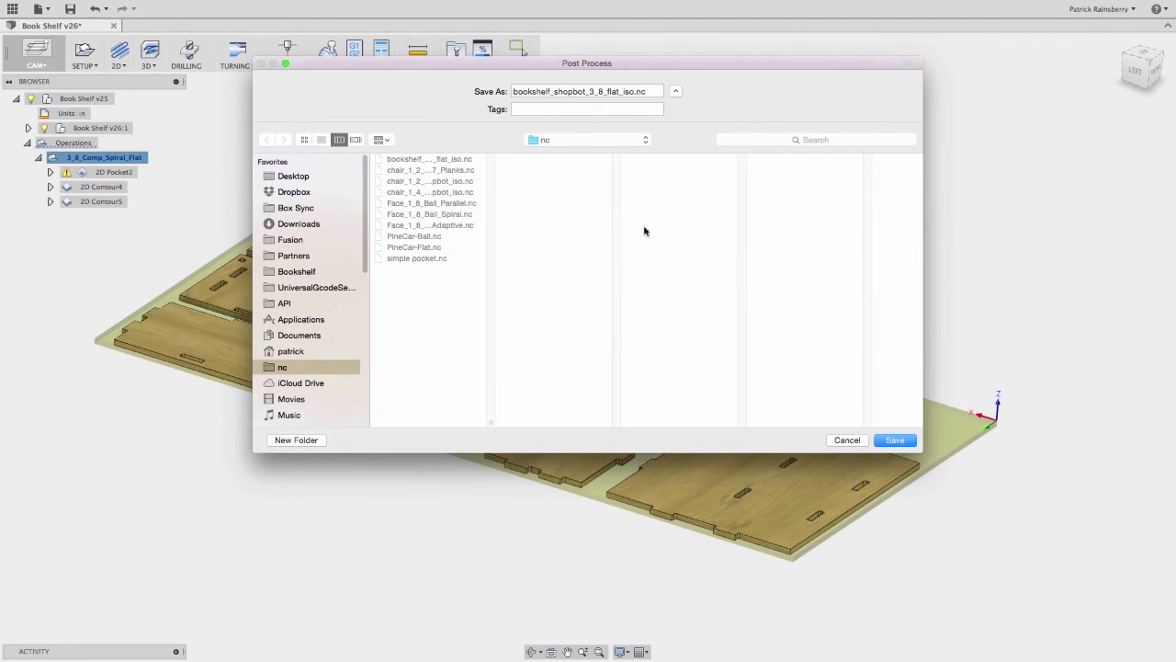
left_click(895, 440)
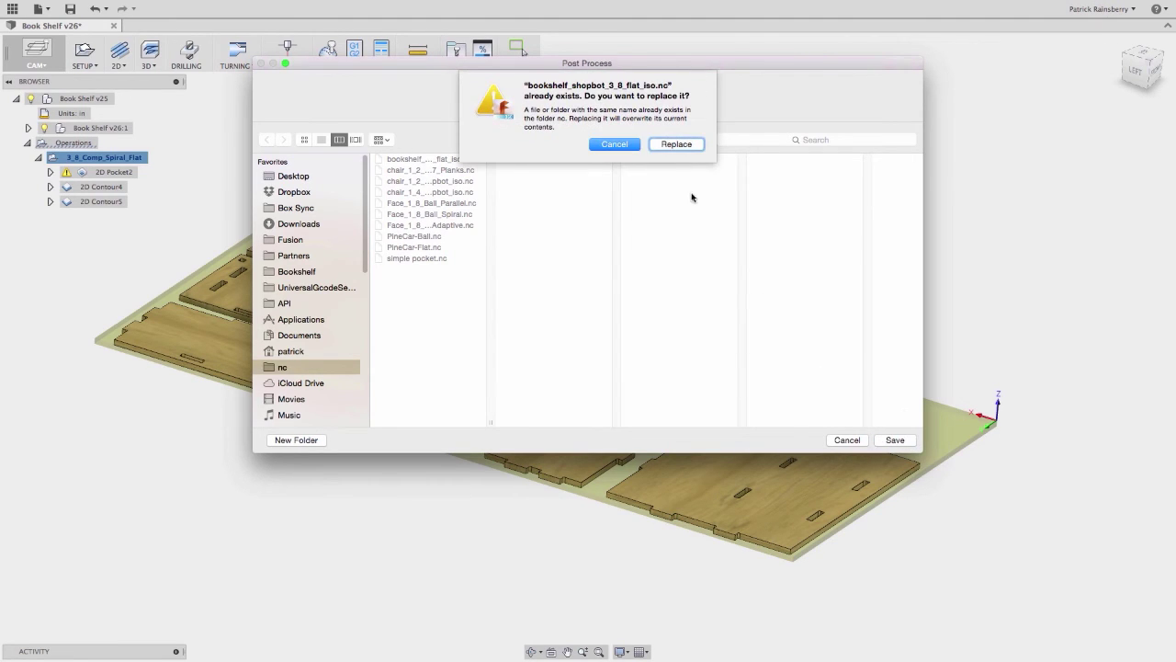
left_click(676, 146)
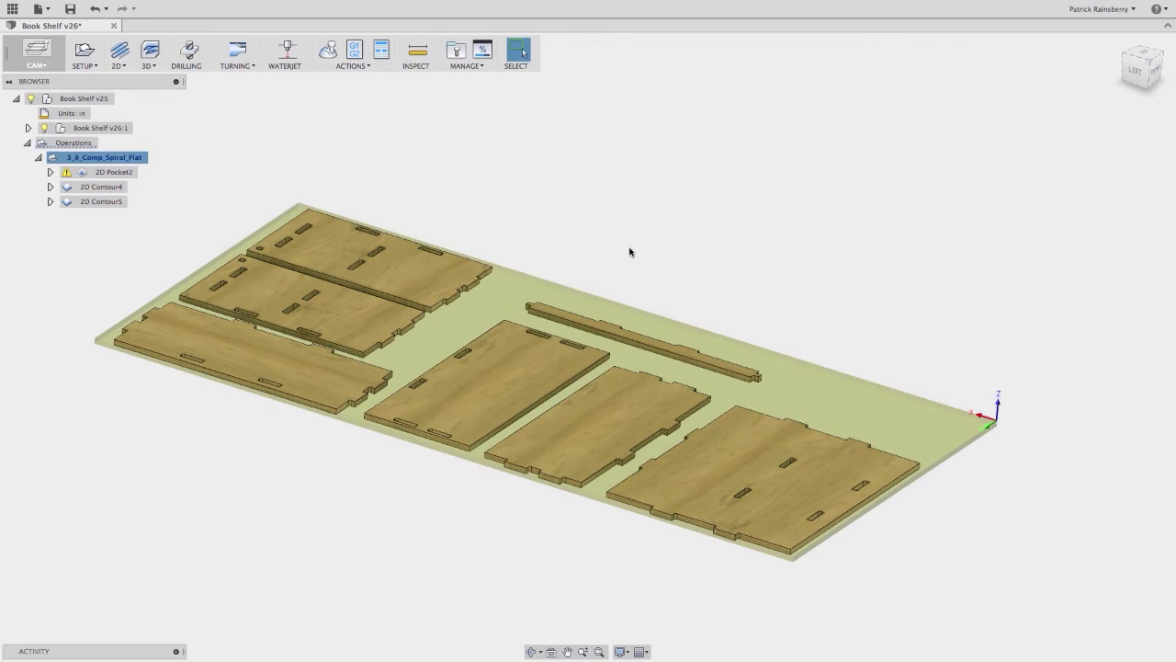
left_click(630, 252)
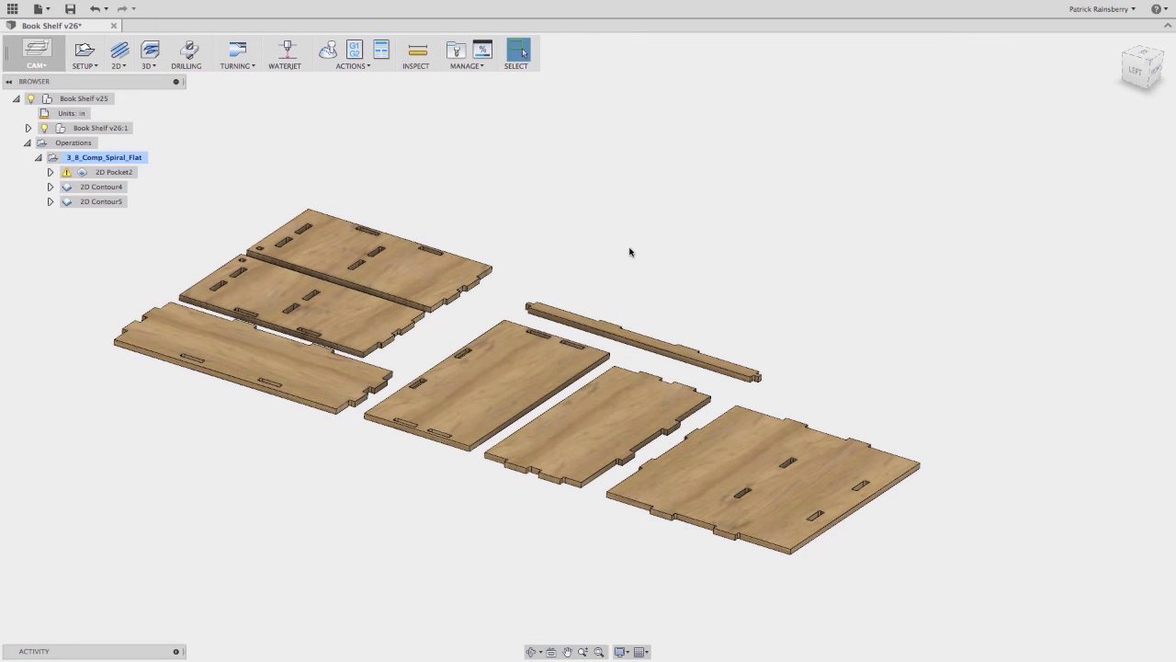